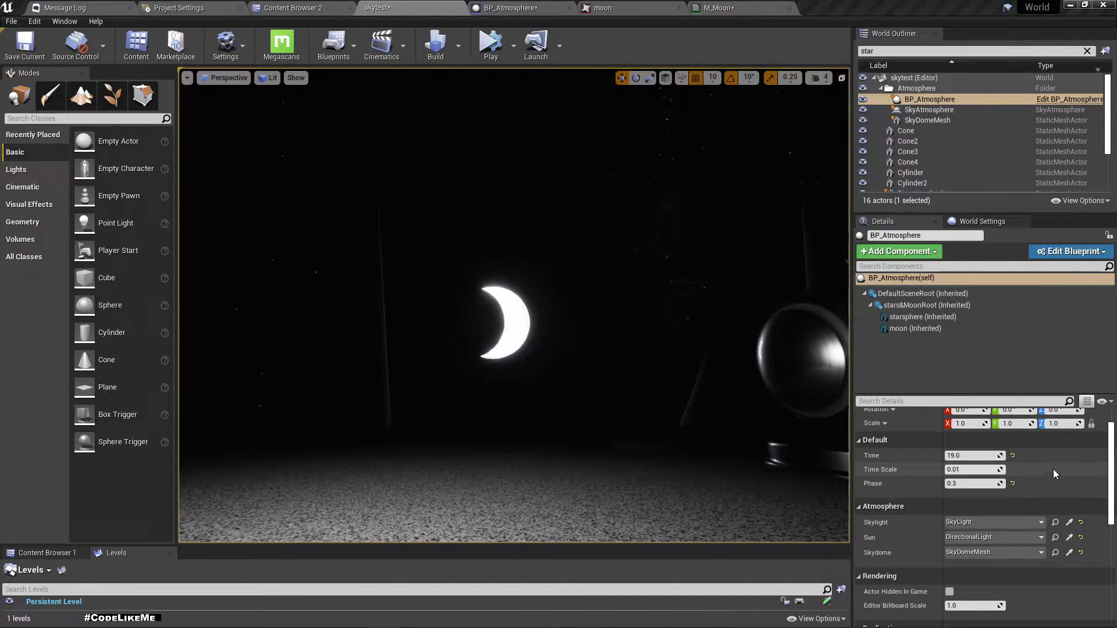
# Try BP_Atmosphere Phase values 1.0, 0.1, 0.5 and 0.3 to preview the moon phases
pyautogui.click(966, 483)
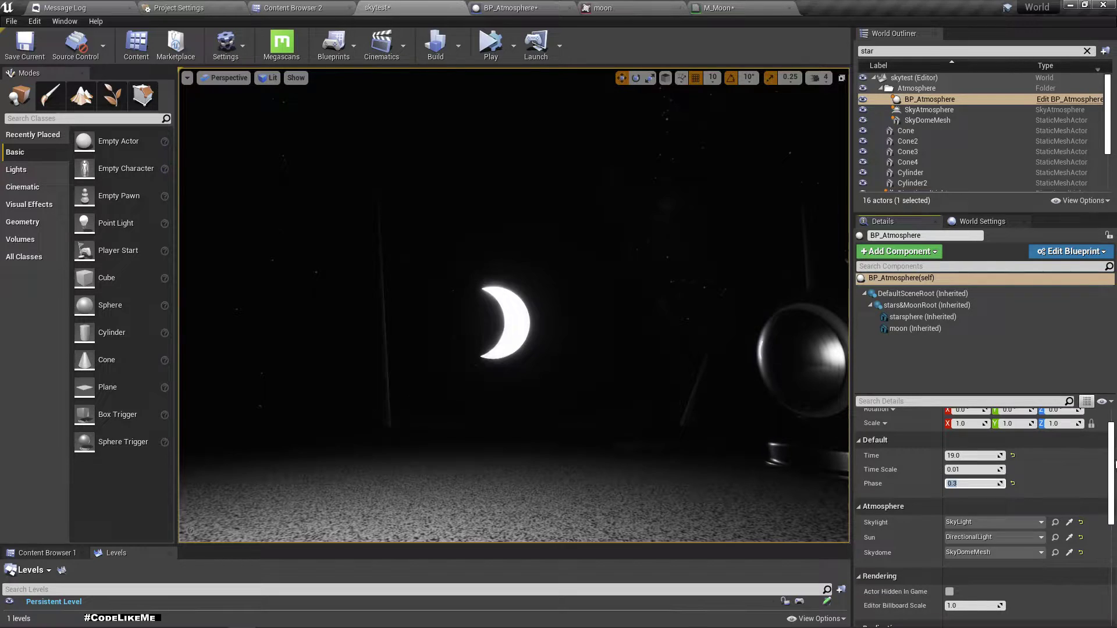
pyautogui.write('1')
pyautogui.press('Return')
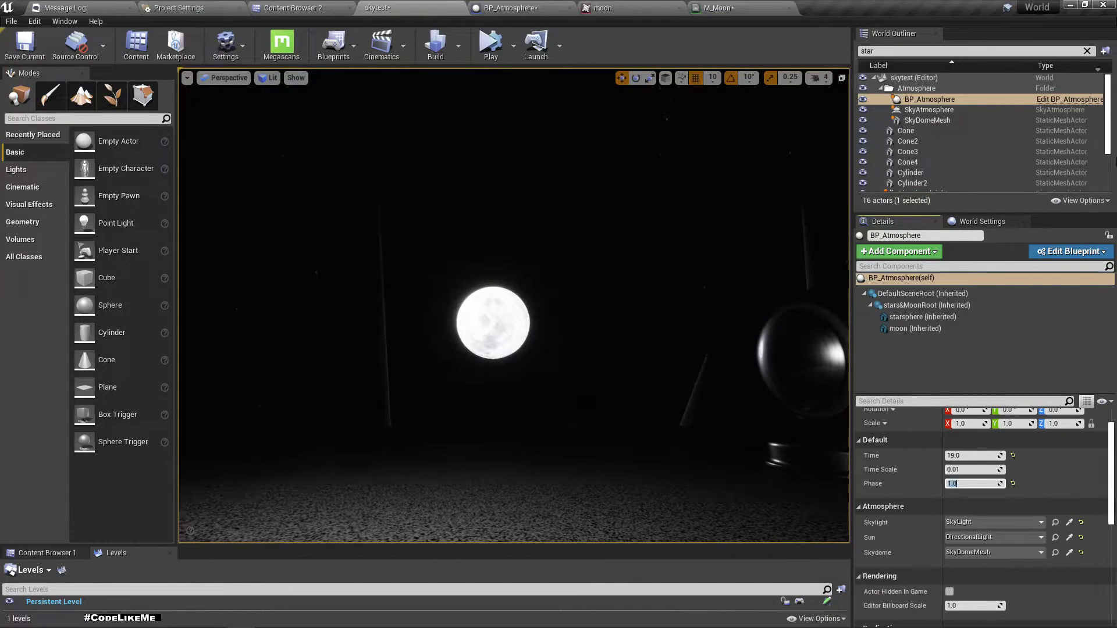
pyautogui.press('Return')
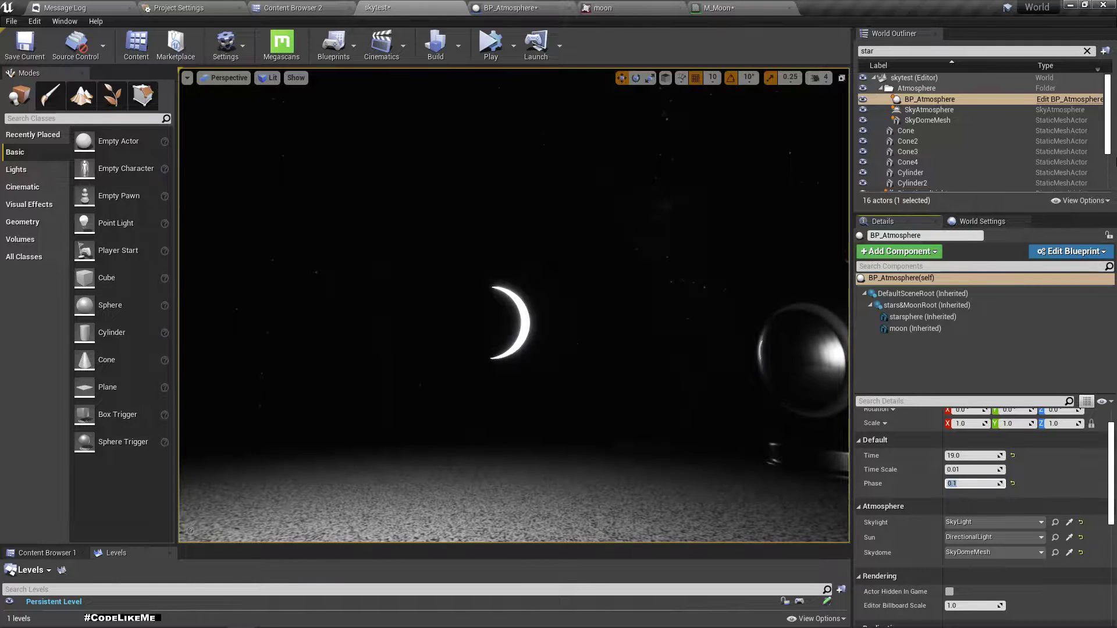
pyautogui.write('0.5')
pyautogui.press('Return')
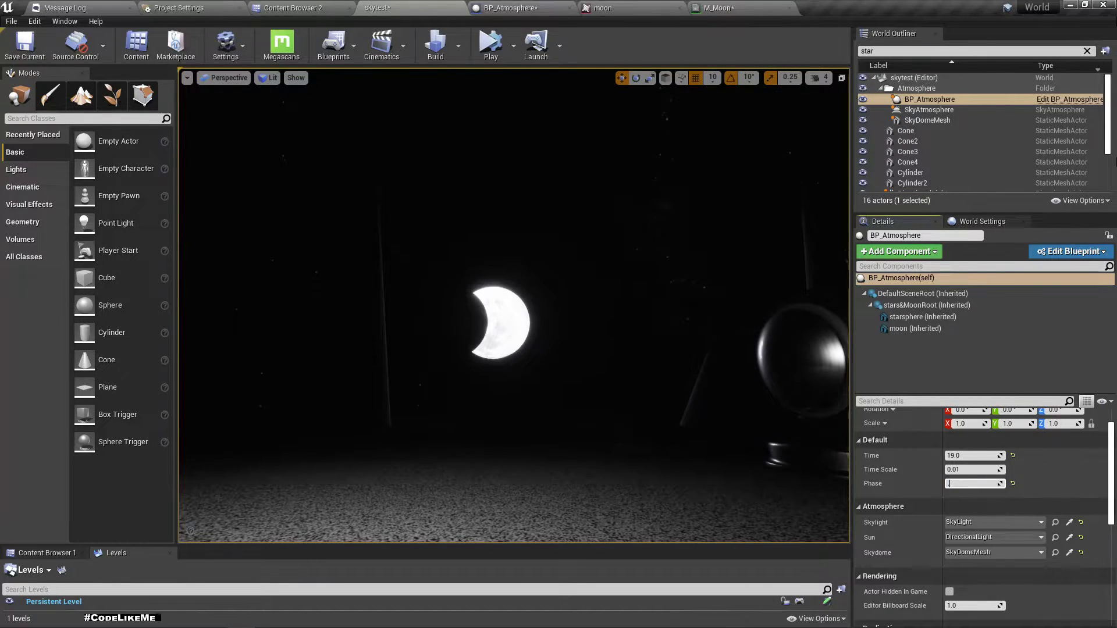
pyautogui.write('0.3')
pyautogui.press('Return')
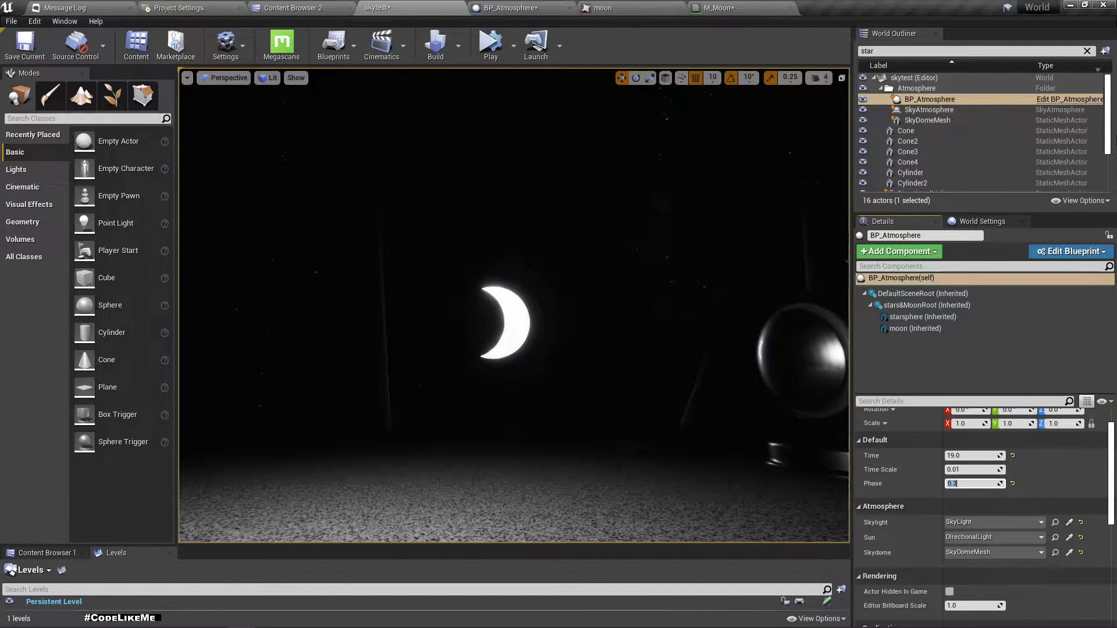
# Drag Phase up from about 0.08 to about 0.28 for a crescent moon
pyautogui.click(1026, 492)
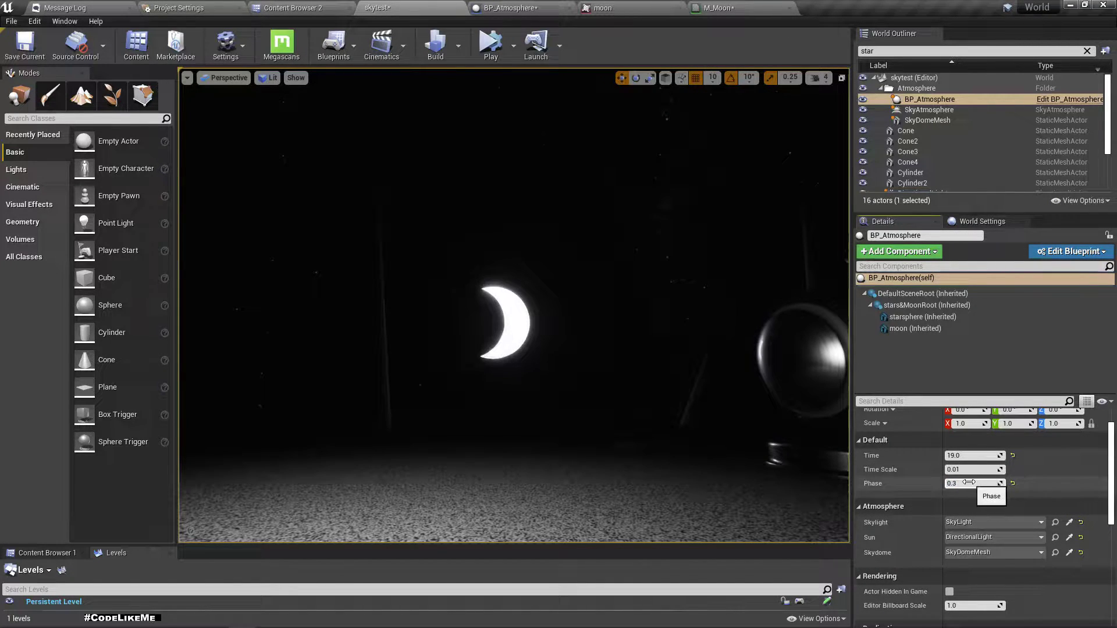
pyautogui.moveTo(974, 483); pyautogui.dragTo(989, 483)
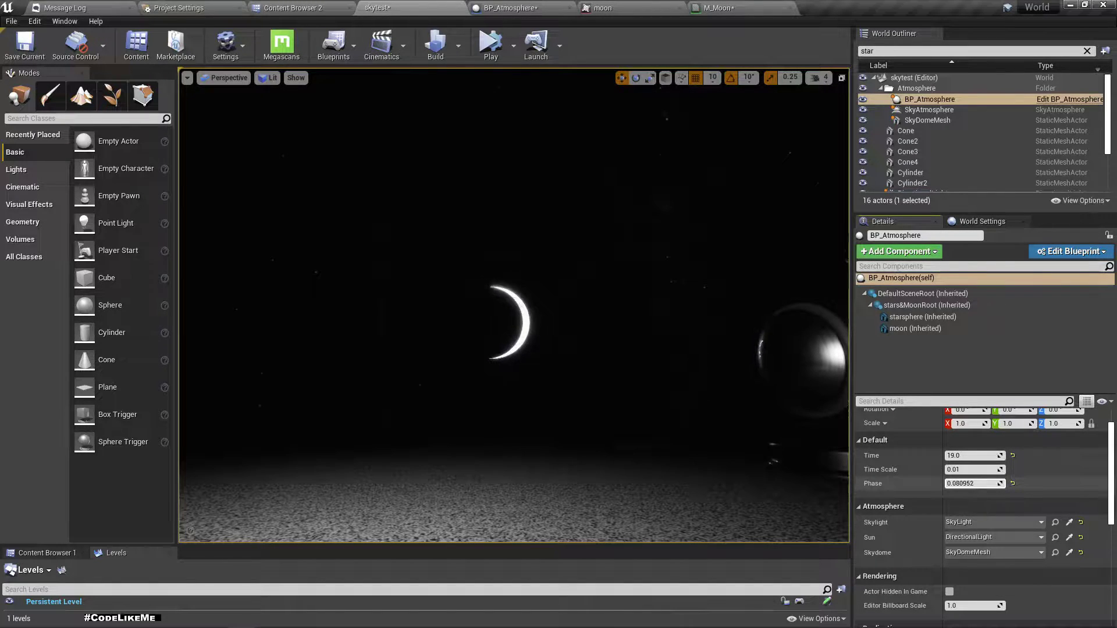
pyautogui.moveTo(974, 484)
pyautogui.mouseDown()
pyautogui.moveTo(989, 484)
pyautogui.moveTo(949, 483)
pyautogui.moveTo(989, 483)
pyautogui.mouseUp()
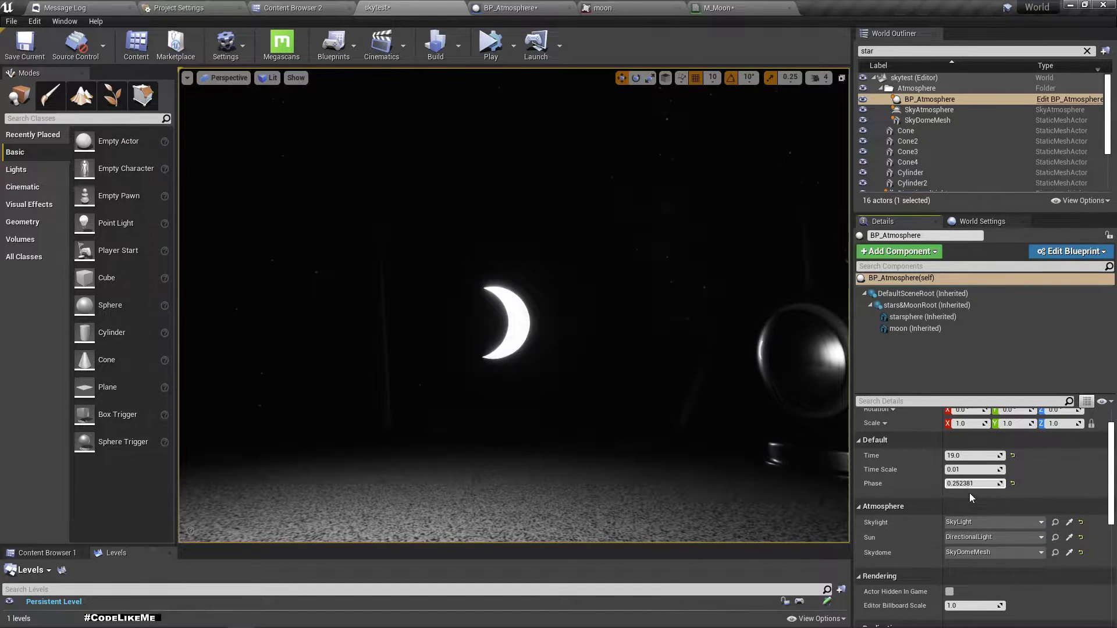
pyautogui.moveTo(989, 484)
pyautogui.mouseDown()
pyautogui.moveTo(1012, 483)
pyautogui.moveTo(978, 484)
pyautogui.moveTo(1006, 483)
pyautogui.moveTo(994, 483)
pyautogui.mouseUp()
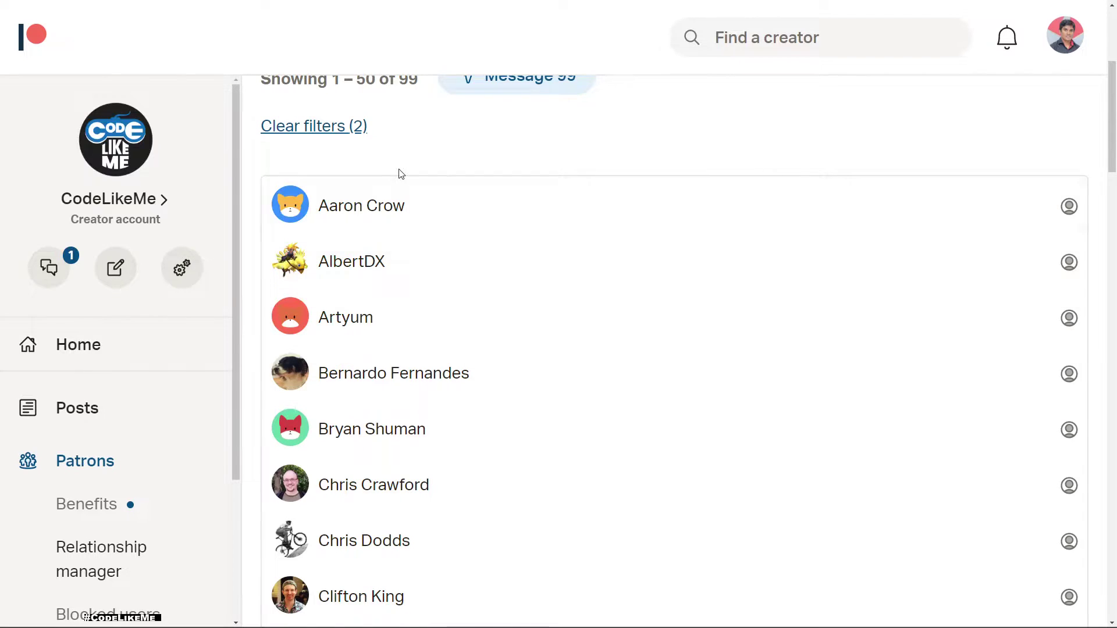
# Scroll the Patreon patrons list, go to page 2, and scroll to its end
pyautogui.scroll(-2, 491, 229)
pyautogui.scroll(-20, 402, 150)
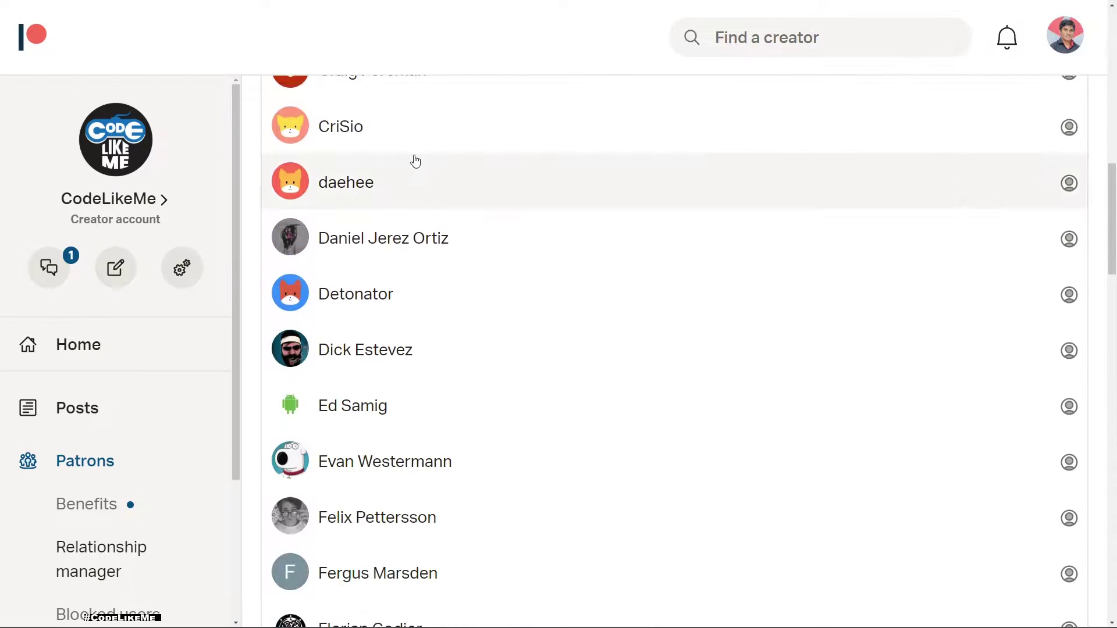
pyautogui.scroll(-20, 421, 165)
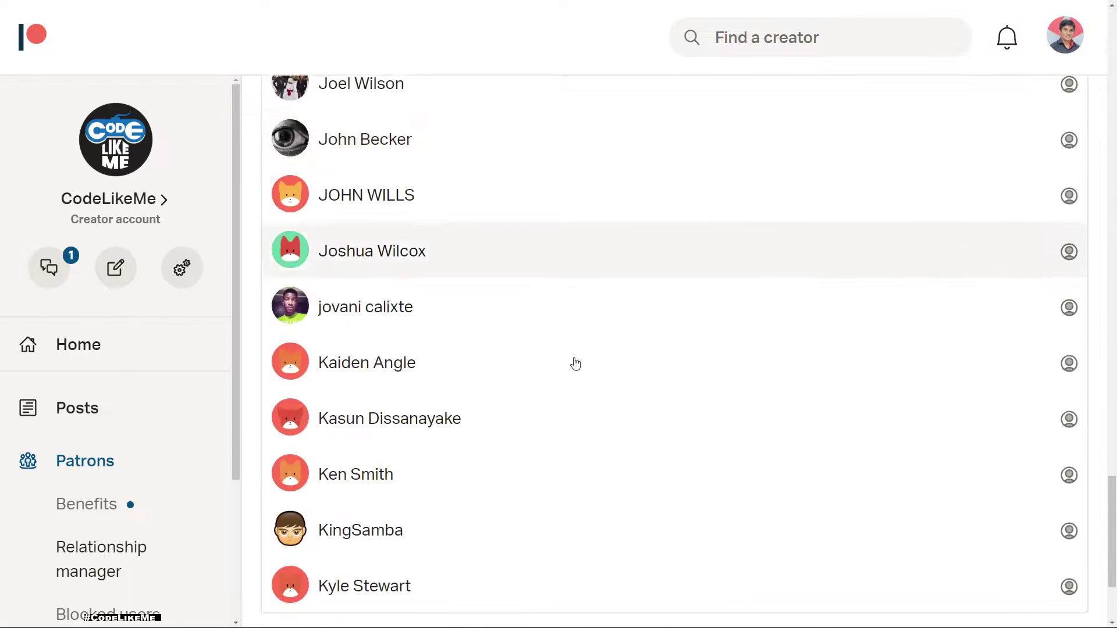
pyautogui.click(700, 545)
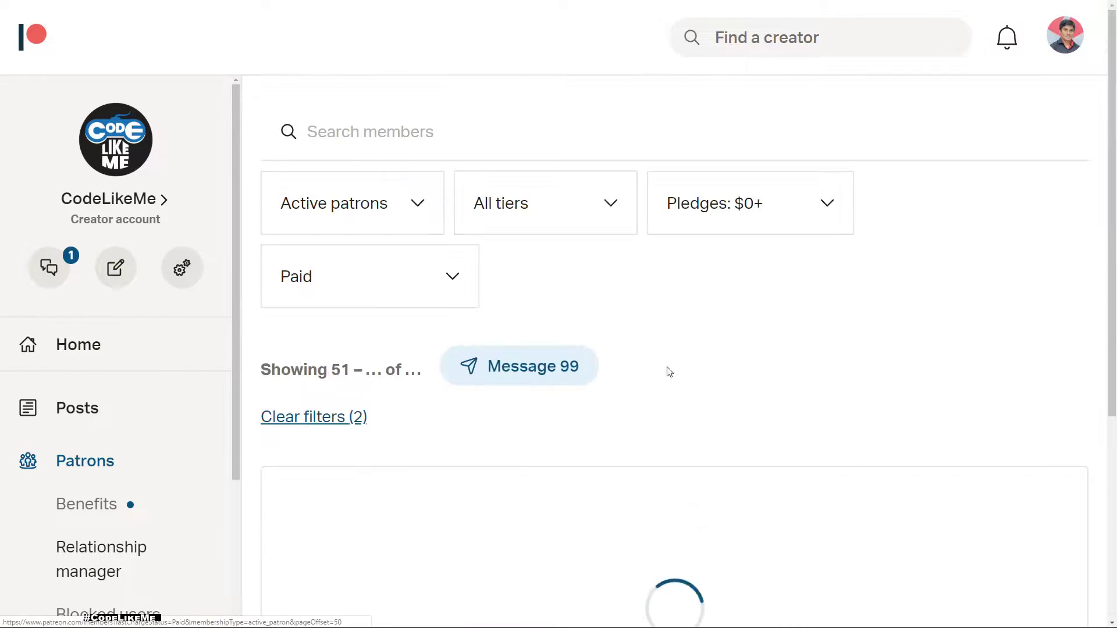
pyautogui.scroll(-15, 672, 361)
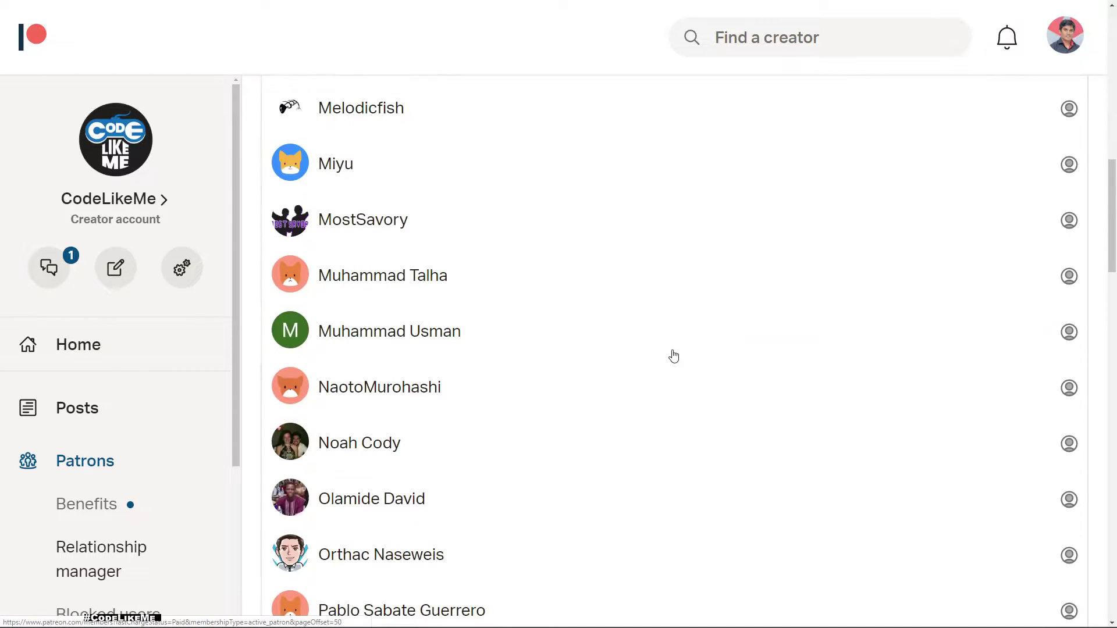
pyautogui.scroll(-20, 674, 356)
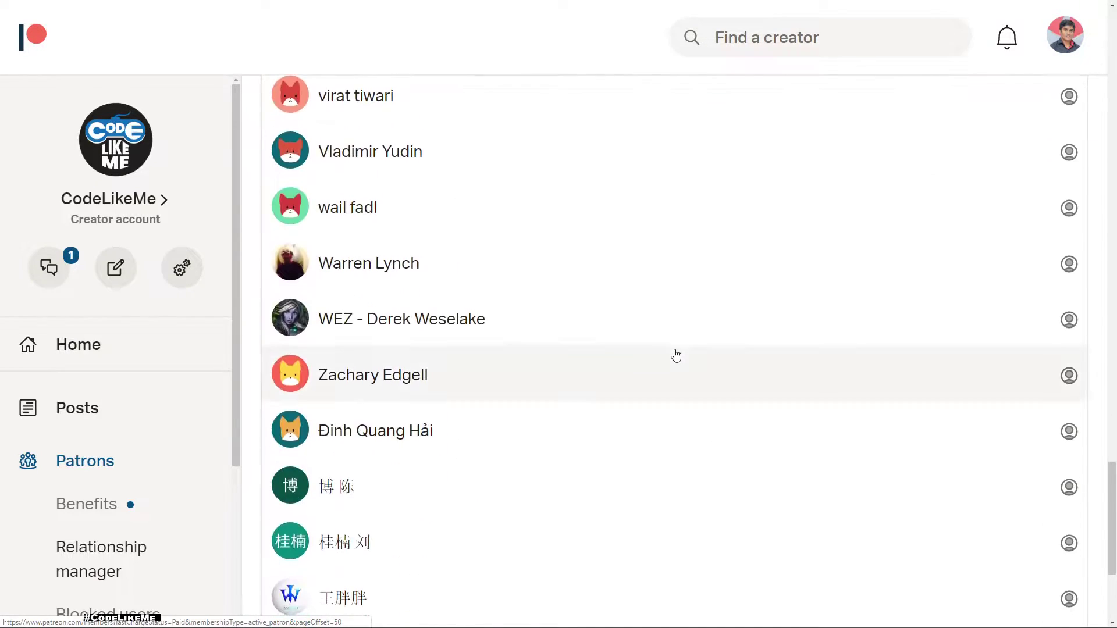
pyautogui.scroll(-4, 675, 356)
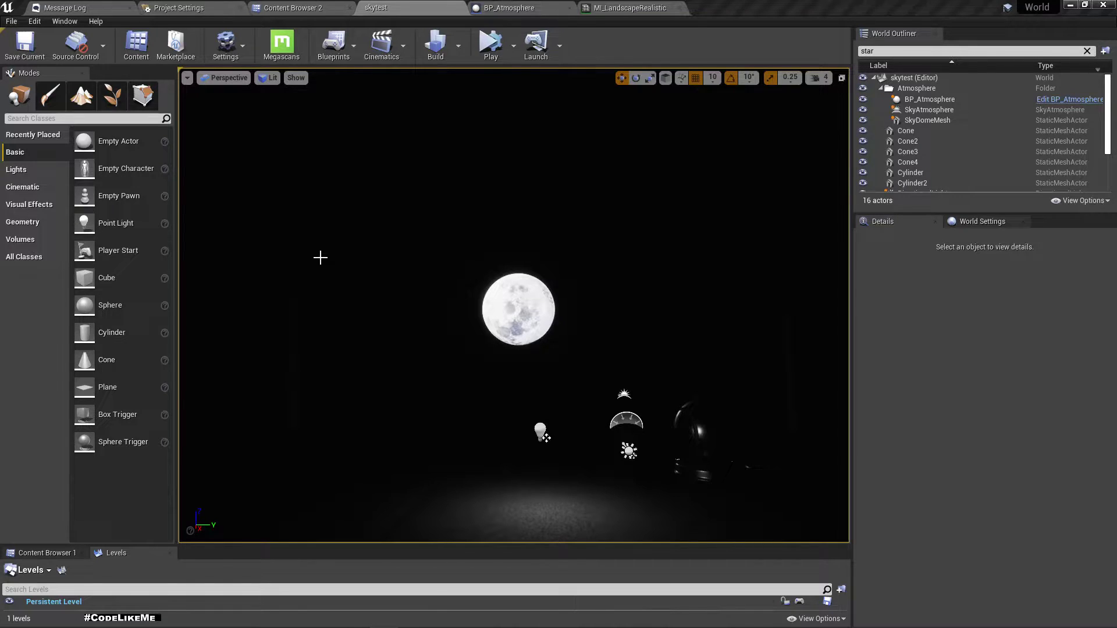
# Open the M_Moon material from the moon component in the BP_Atmosphere Blueprint
pyautogui.click(529, 297)
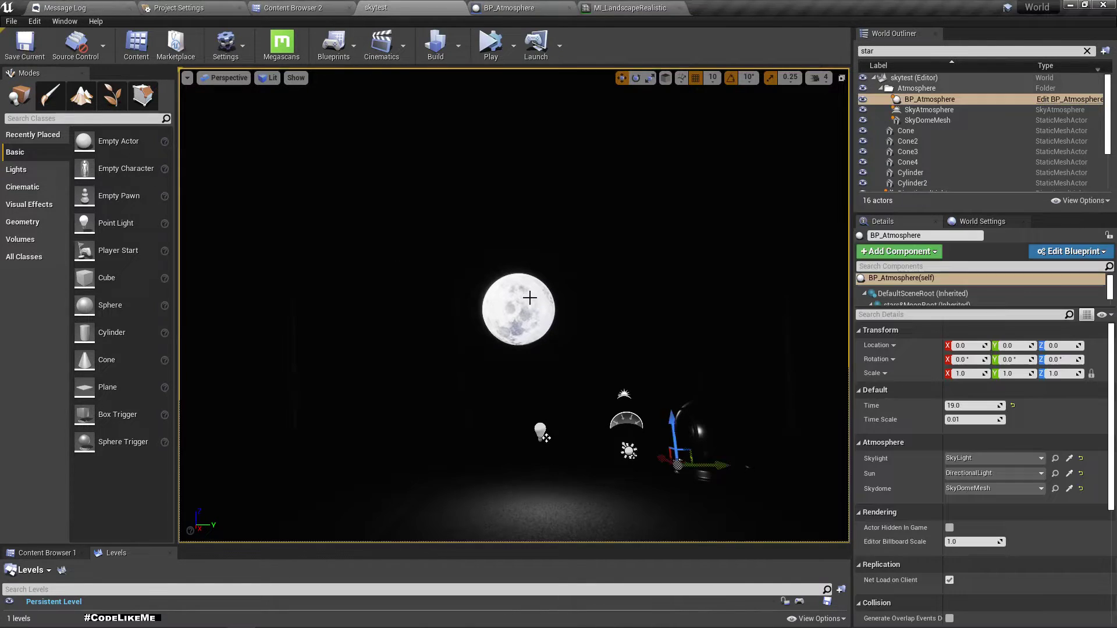
pyautogui.click(1056, 100)
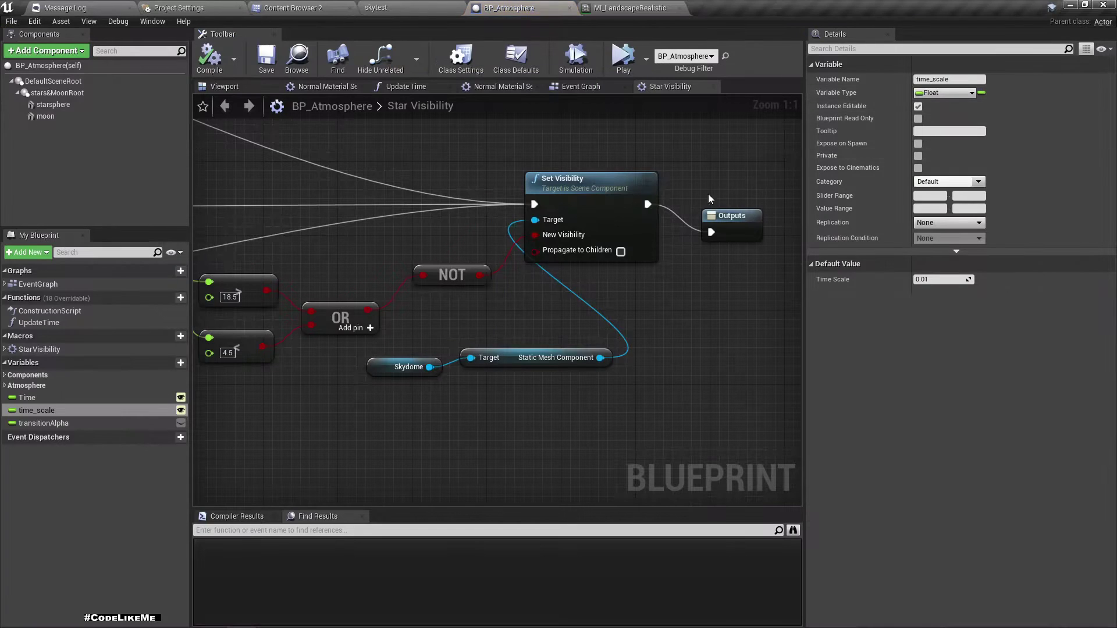
pyautogui.click(46, 116)
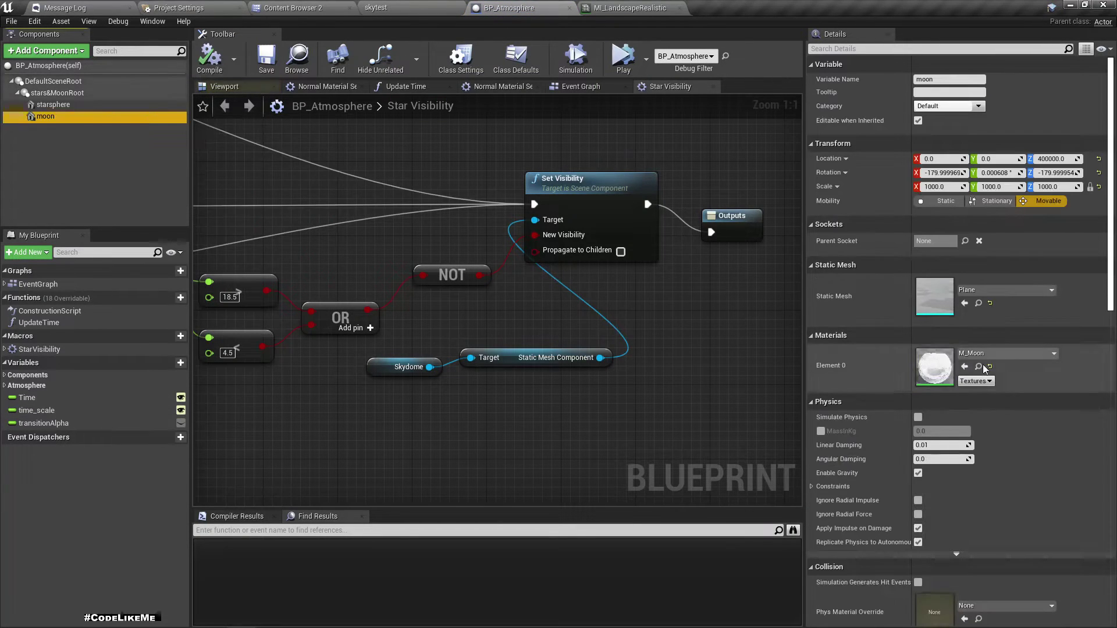
pyautogui.doubleClick(934, 365)
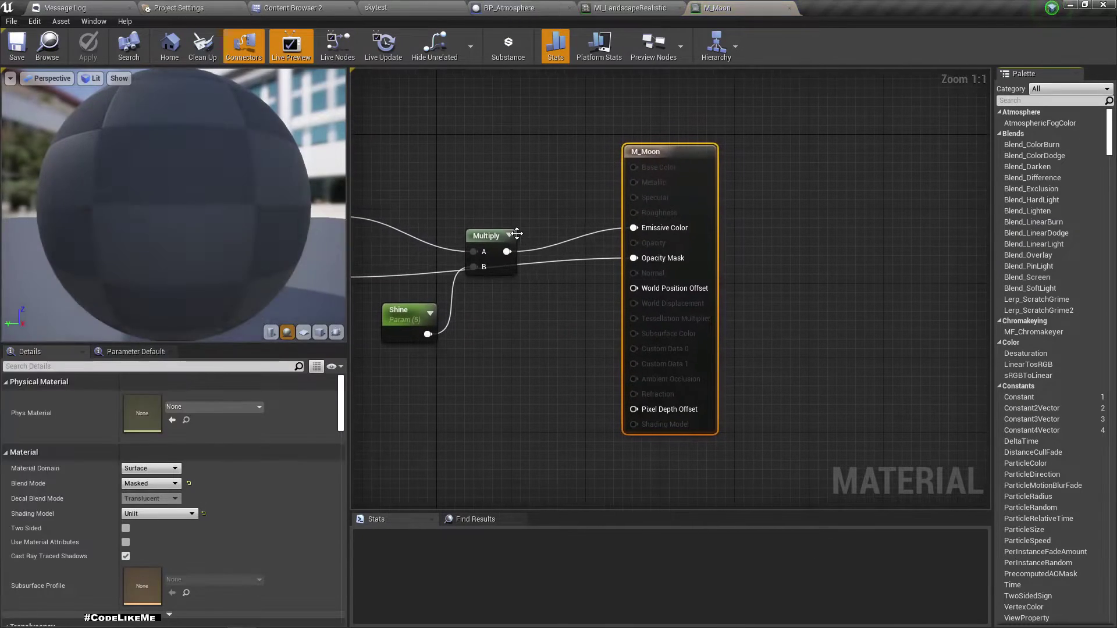
# Duplicate the moon Texture Sample and place the copy below the original
pyautogui.click(304, 332)
pyautogui.moveTo(214, 279); pyautogui.dragTo(309, 302)
pyautogui.scroll(3, 242, 242)
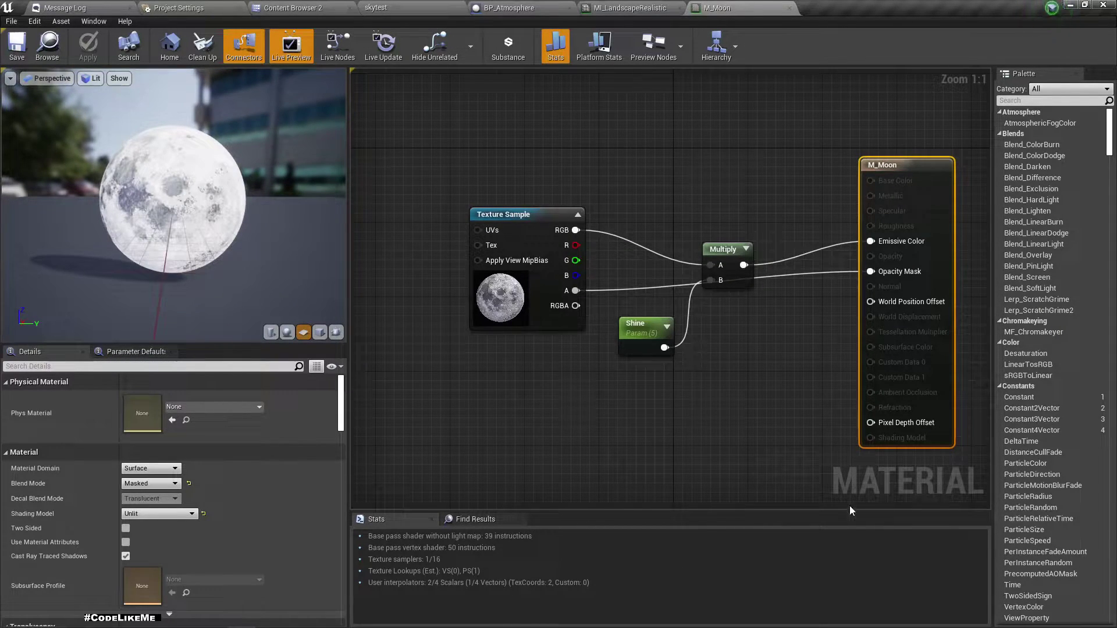
pyautogui.moveTo(630, 235); pyautogui.dragTo(706, 206, button='right')
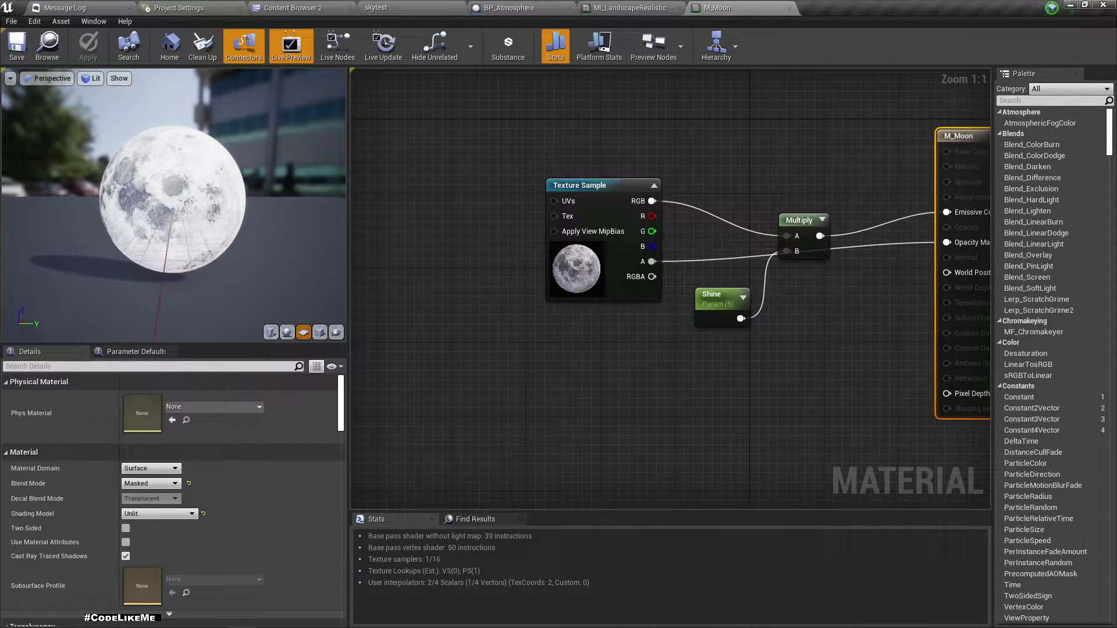
pyautogui.moveTo(748, 270); pyautogui.dragTo(661, 246, button='right')
pyautogui.moveTo(543, 336); pyautogui.dragTo(629, 346, button='right')
pyautogui.click(604, 190)
pyautogui.hotkey('ctrl', 'w')
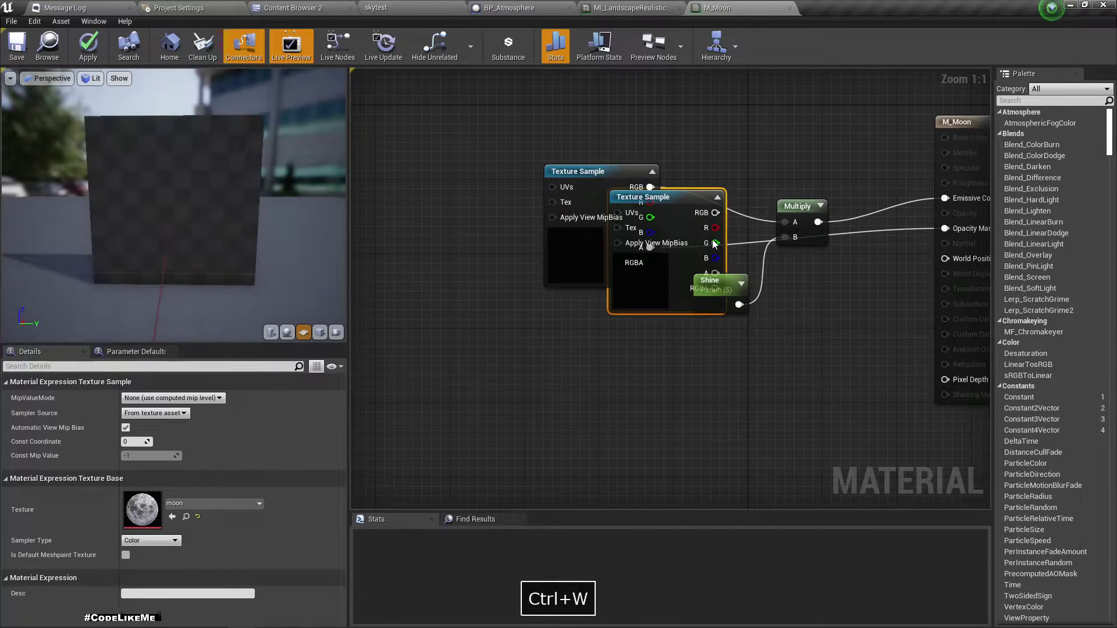
pyautogui.moveTo(696, 198); pyautogui.dragTo(614, 337)
pyautogui.moveTo(790, 376); pyautogui.dragTo(723, 353, button='right')
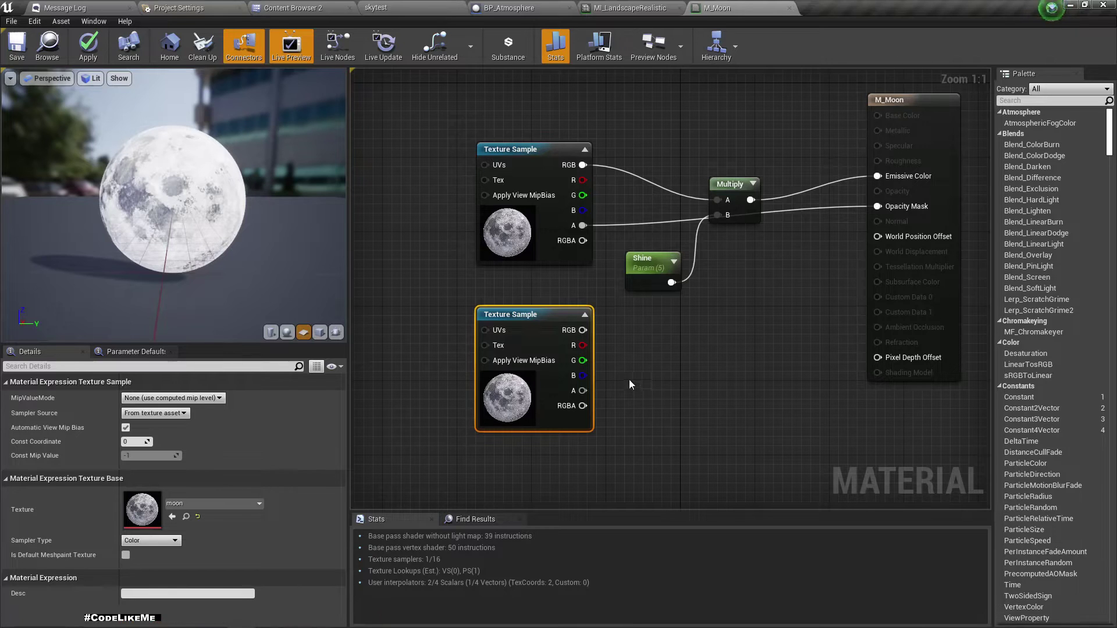
# Add a Multiply after the first Multiply and wire the copy's alpha into its B
pyautogui.moveTo(407, 368); pyautogui.dragTo(422, 367, button='right')
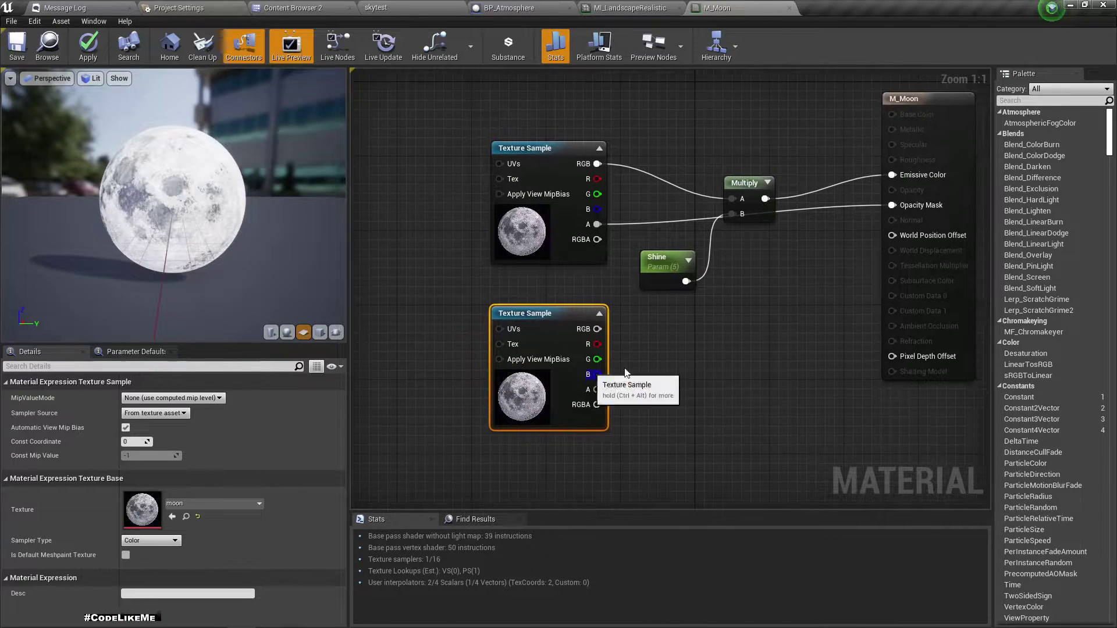
pyautogui.moveTo(753, 183); pyautogui.dragTo(808, 247)
pyautogui.press('Escape')
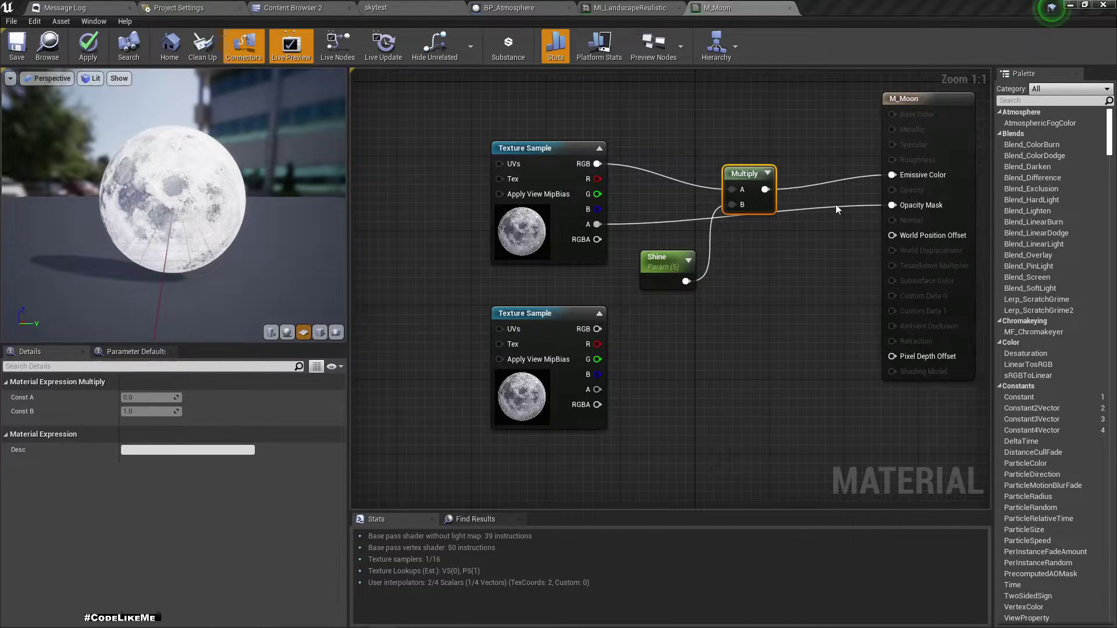
pyautogui.moveTo(765, 189); pyautogui.dragTo(805, 267)
pyautogui.write('multiply')
pyautogui.press('Return')
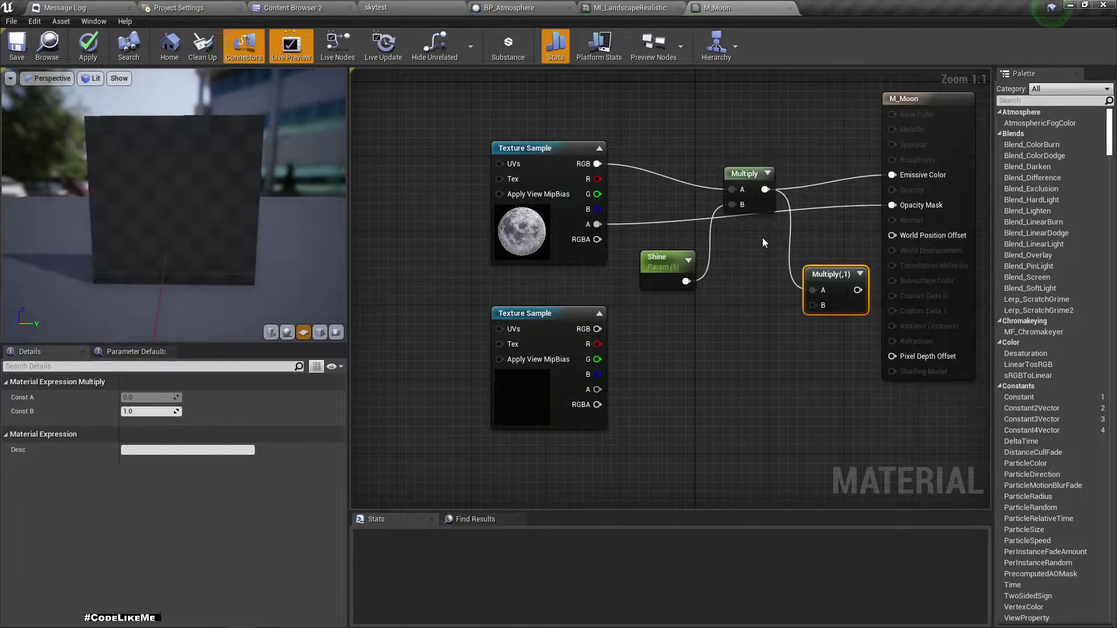
pyautogui.moveTo(597, 389); pyautogui.dragTo(894, 175)
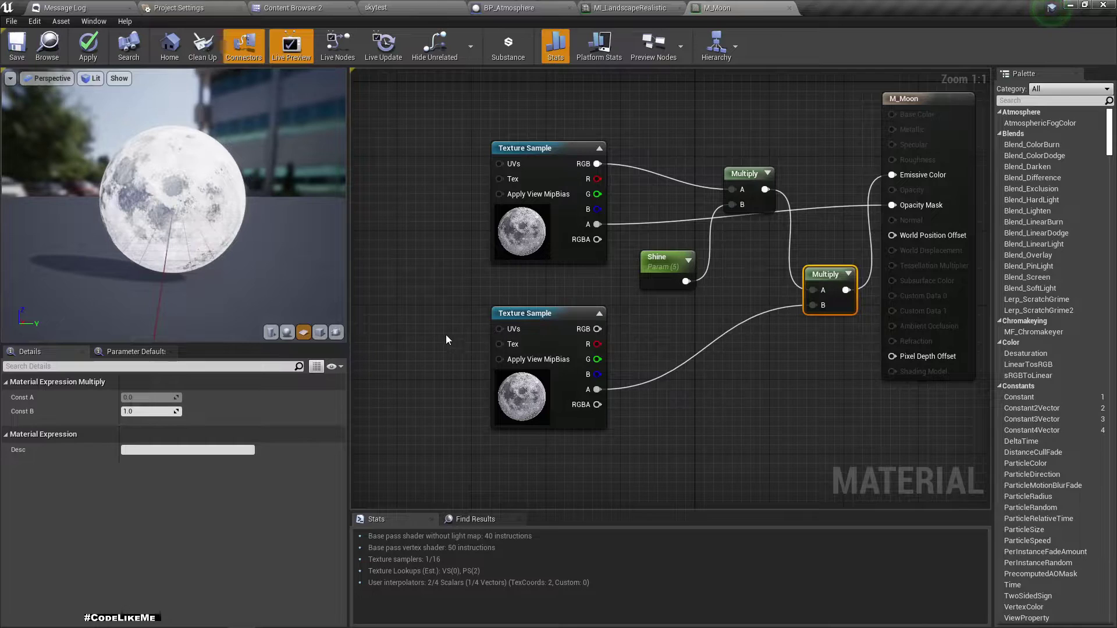
pyautogui.moveTo(444, 340); pyautogui.dragTo(525, 302, button='right')
# Add a TexCoord[0] node feeding the lower Texture Sample's UVs
pyautogui.click(812, 112)
pyautogui.moveTo(563, 318); pyautogui.dragTo(445, 318)
pyautogui.write('textu')
pyautogui.press('Return')
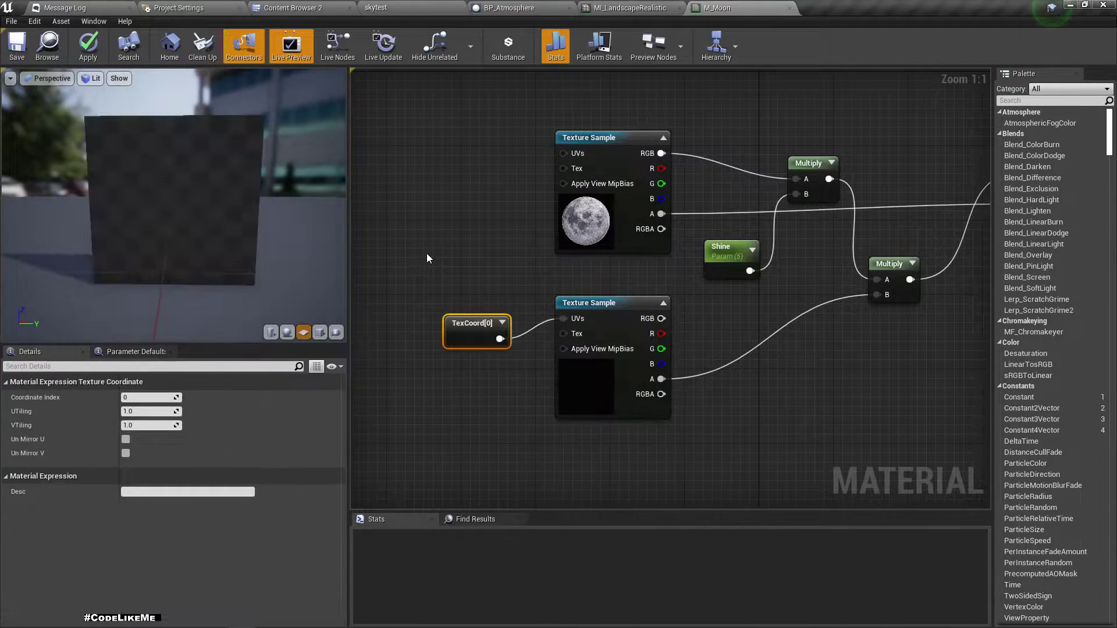
pyautogui.moveTo(493, 380); pyautogui.dragTo(572, 370, button='right')
# Insert an Add node between TexCoord[0] and the lower texture's UVs
pyautogui.moveTo(553, 313); pyautogui.dragTo(470, 294)
pyautogui.write('add')
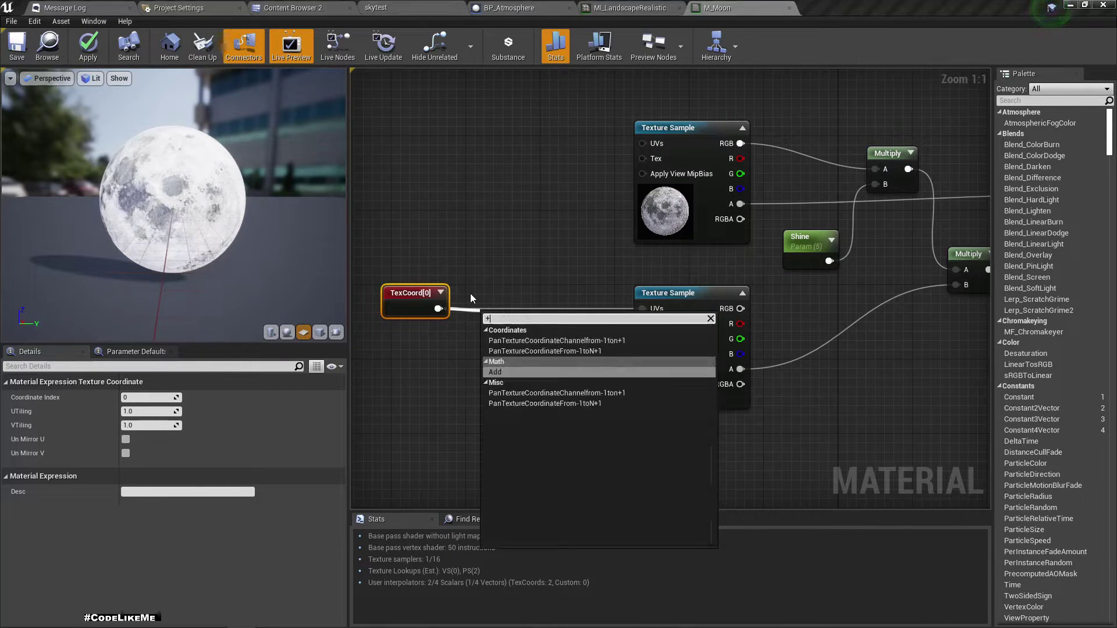
pyautogui.press('Return')
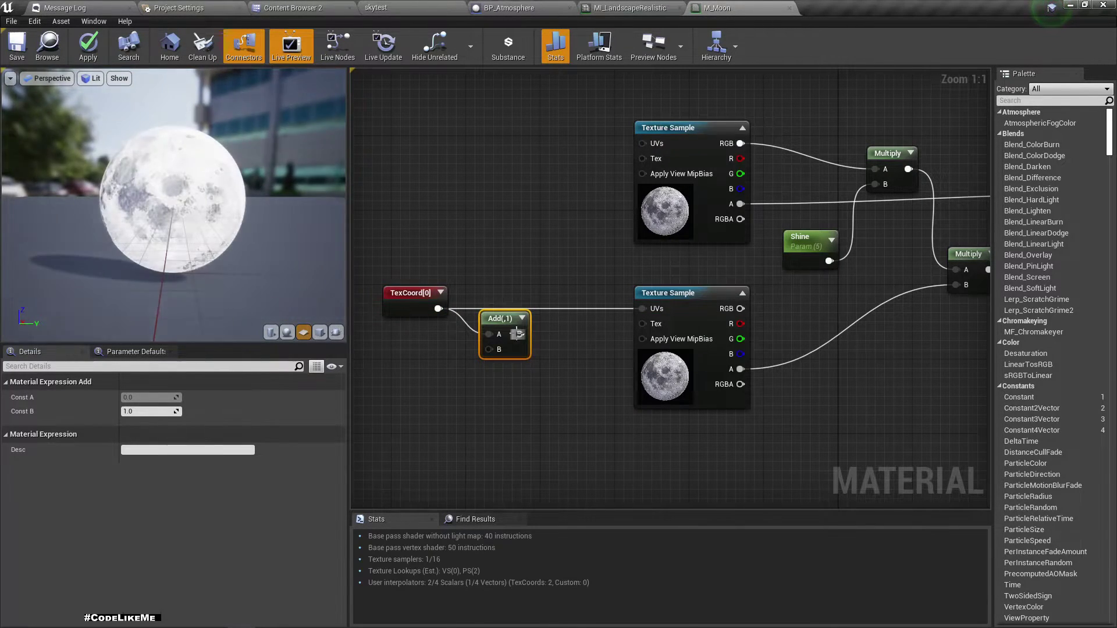
pyautogui.moveTo(520, 334); pyautogui.dragTo(663, 311)
pyautogui.moveTo(509, 319); pyautogui.dragTo(533, 311)
pyautogui.moveTo(465, 368); pyautogui.dragTo(543, 344, button='right')
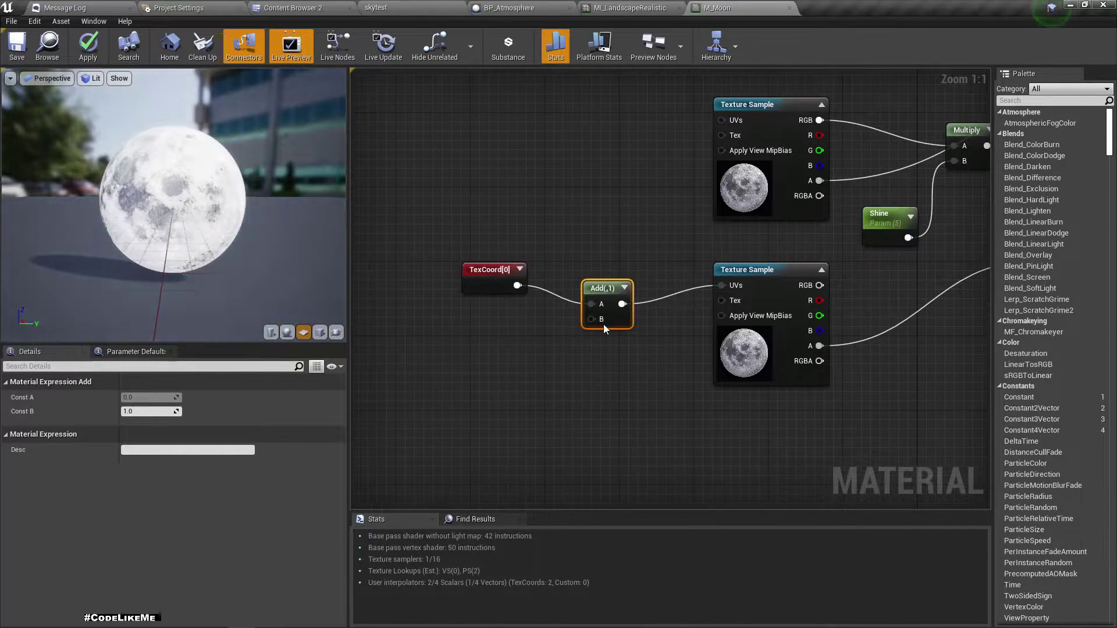
# Create an AppendVector node feeding the Add node's B input
pyautogui.moveTo(591, 319); pyautogui.dragTo(536, 355)
pyautogui.write('append')
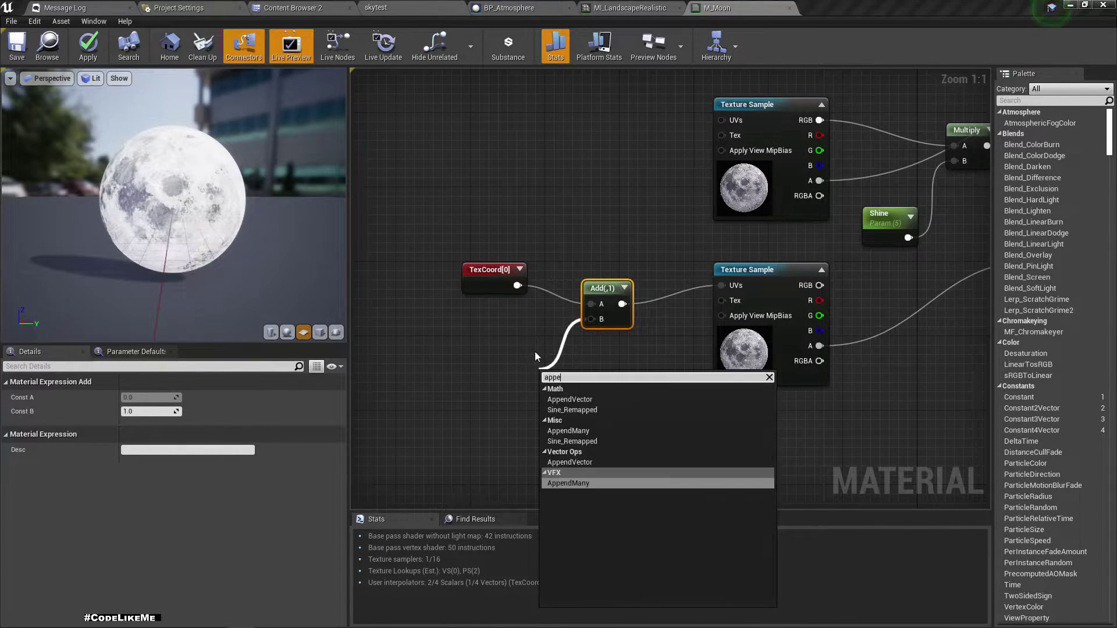
pyautogui.press('Return')
pyautogui.hotkey('ctrl', 'z')
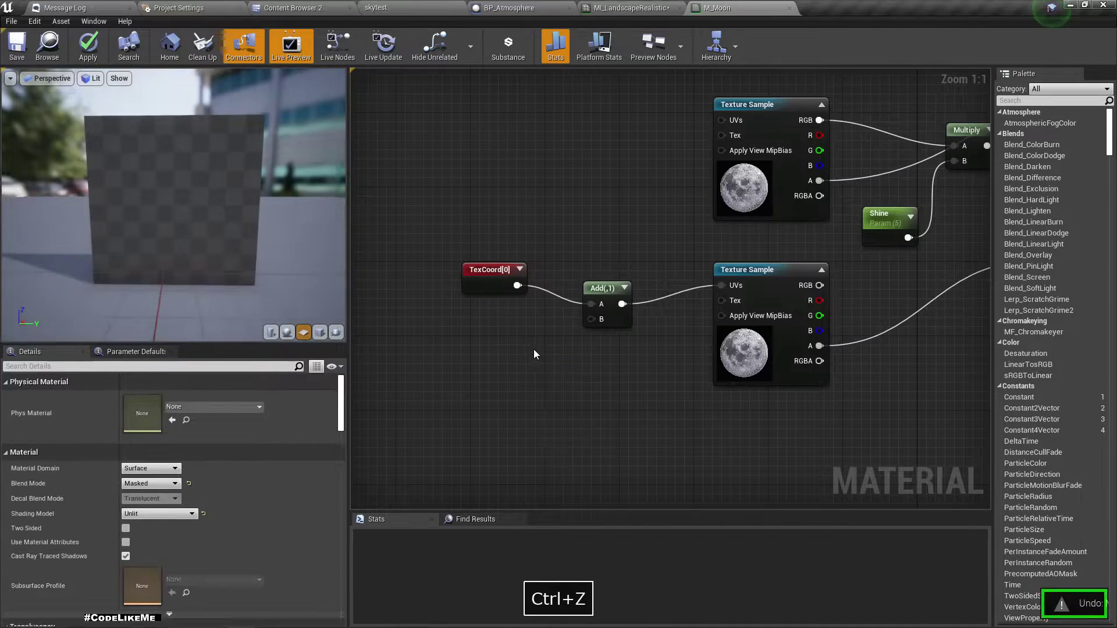
pyautogui.moveTo(591, 318); pyautogui.dragTo(550, 356)
pyautogui.write('appe')
pyautogui.press('Up')
pyautogui.press('Return')
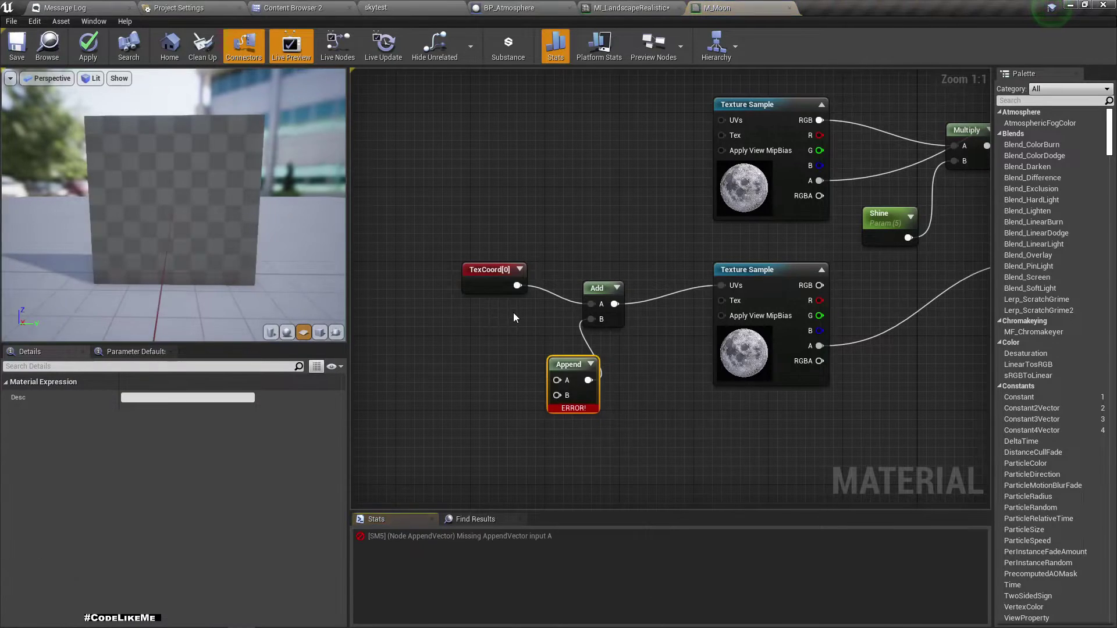
pyautogui.moveTo(484, 323); pyautogui.dragTo(551, 304, button='right')
pyautogui.moveTo(640, 367); pyautogui.dragTo(590, 357)
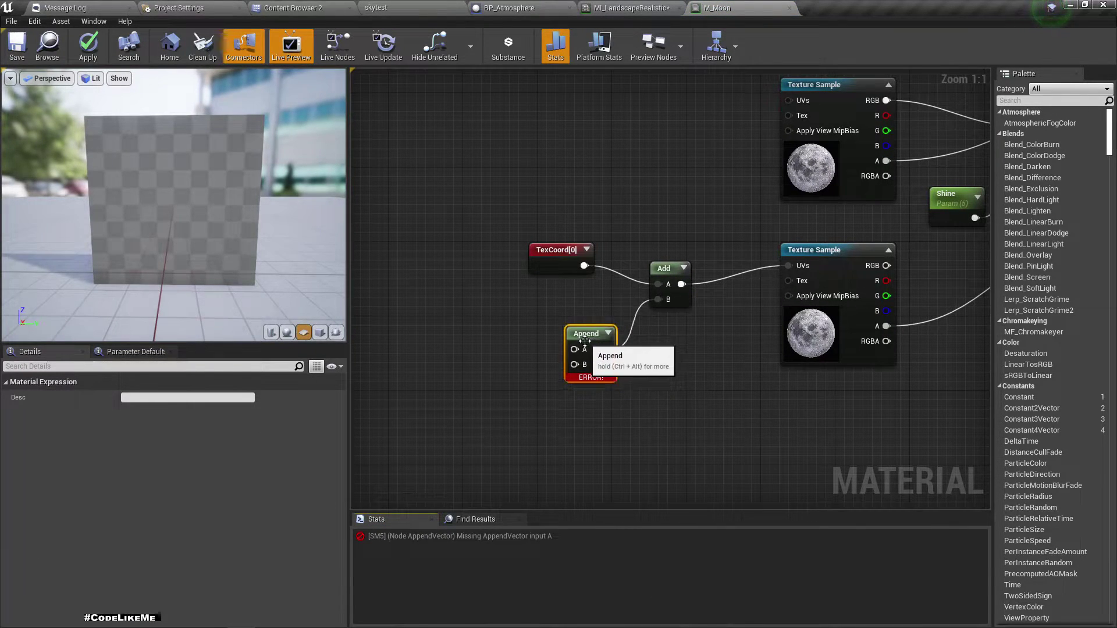
# Promote Append's B and A inputs to scalar parameters named Y and X
pyautogui.rightClick(576, 365)
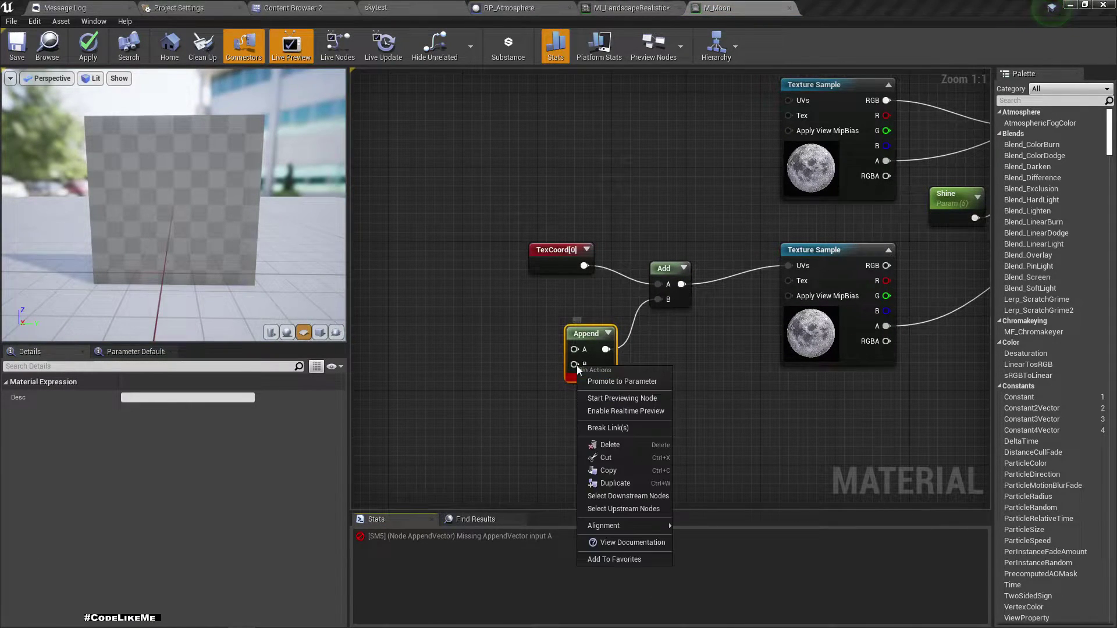
pyautogui.click(606, 381)
pyautogui.write('Y')
pyautogui.press('Return')
pyautogui.moveTo(548, 349); pyautogui.dragTo(514, 387)
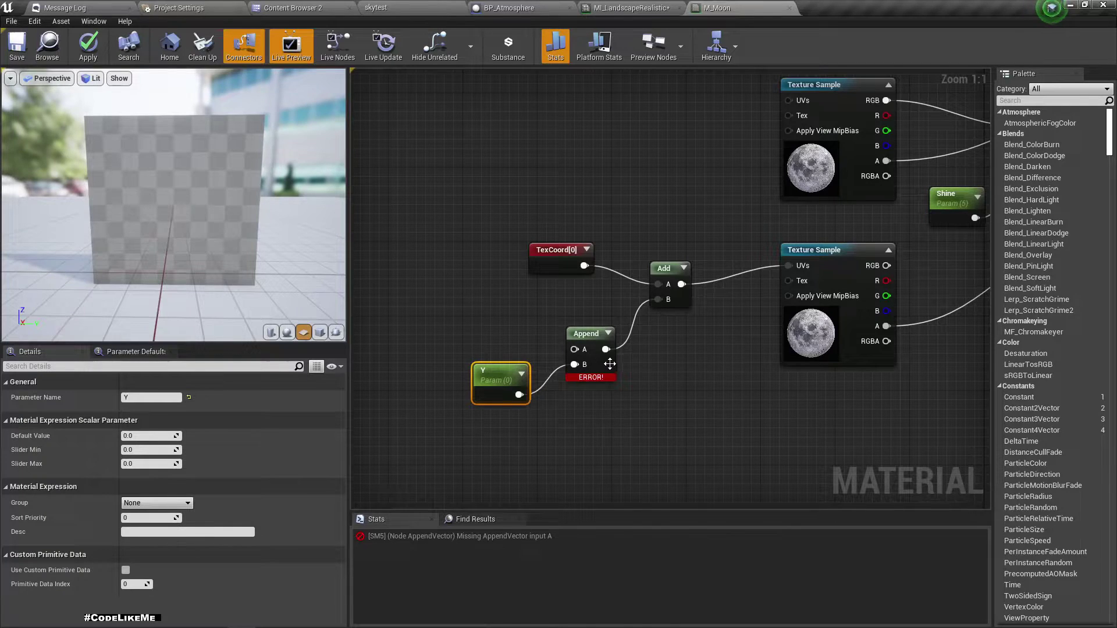
pyautogui.rightClick(575, 349)
pyautogui.click(614, 371)
pyautogui.write('X')
pyautogui.press('Return')
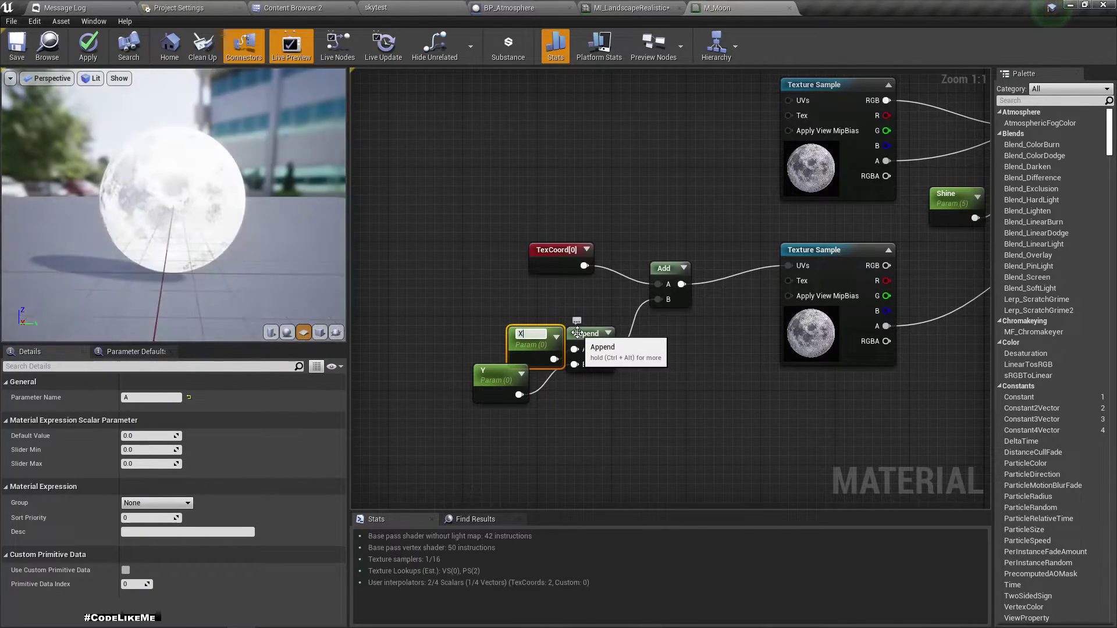
pyautogui.moveTo(533, 336); pyautogui.dragTo(498, 328)
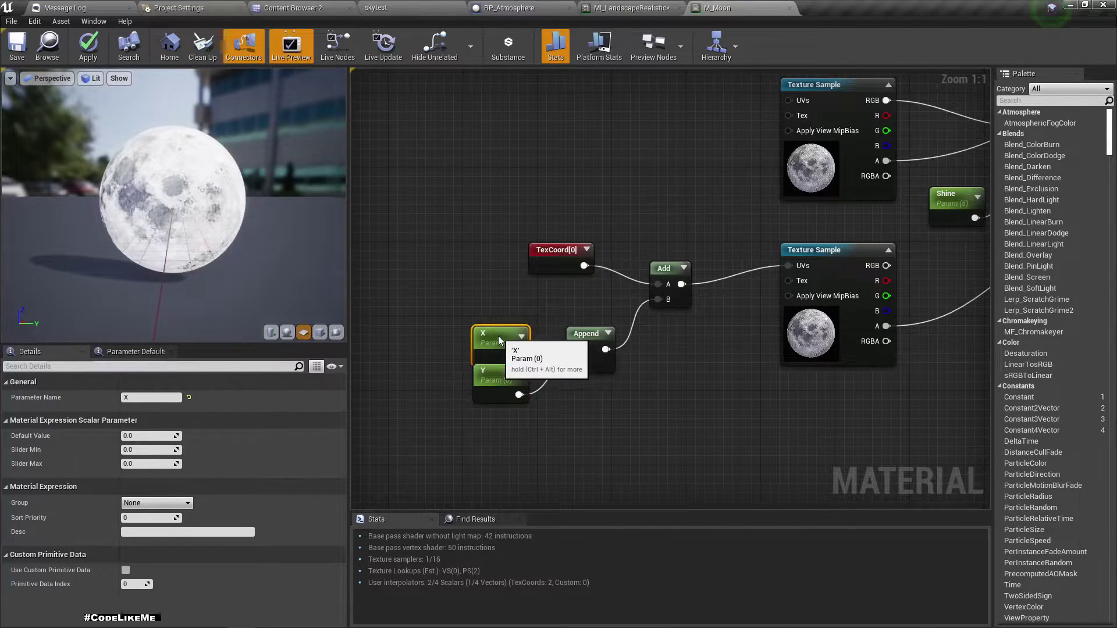
pyautogui.moveTo(733, 433); pyautogui.dragTo(659, 432, button='right')
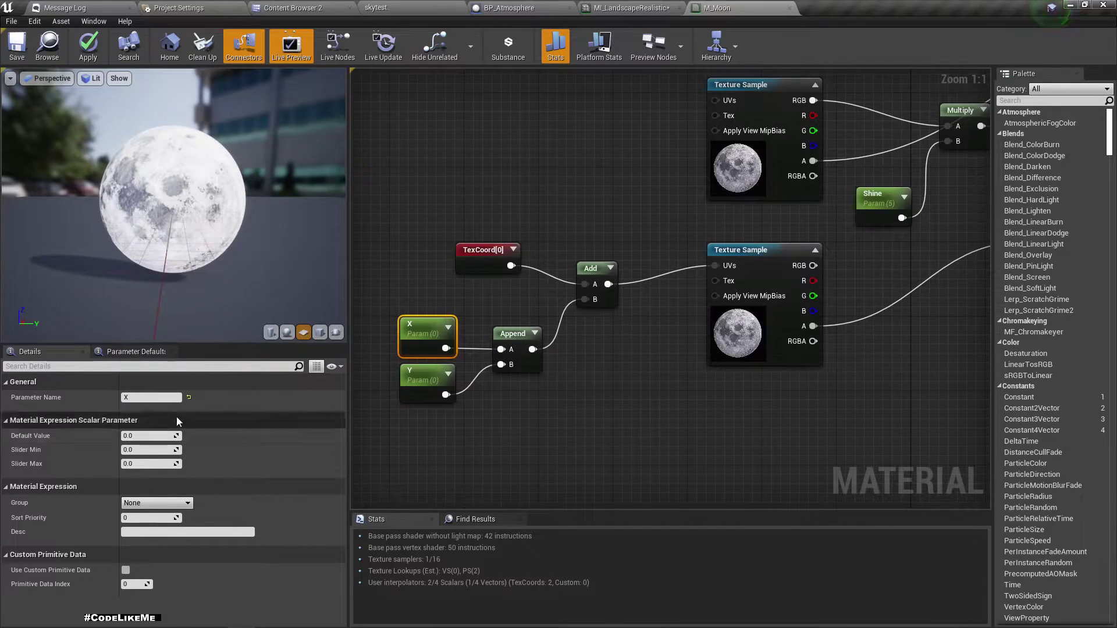
# Apply the material, set X's default to 0.5, and open the moon texture
pyautogui.click(90, 45)
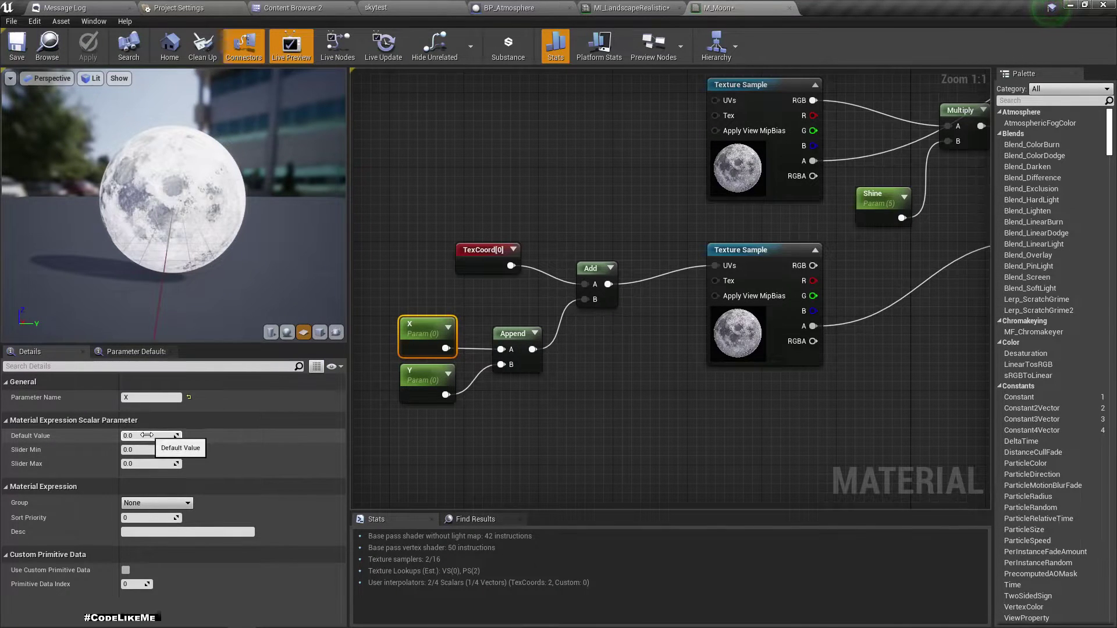
pyautogui.moveTo(147, 436); pyautogui.dragTo(143, 436)
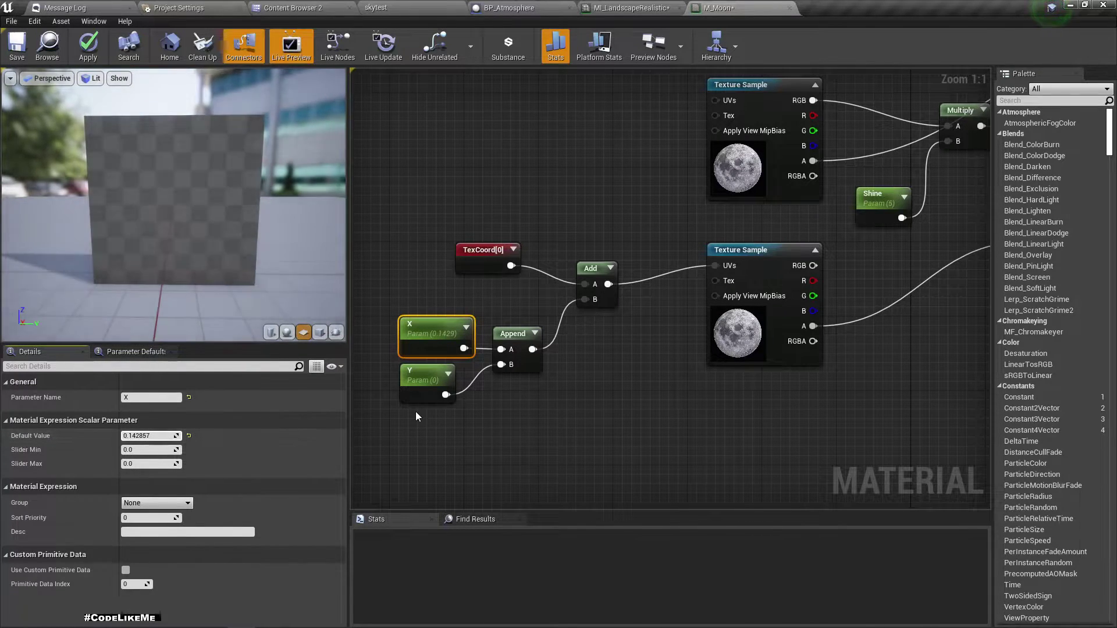
pyautogui.click(153, 435)
pyautogui.moveTo(707, 410)
pyautogui.mouseDown(button='right')
pyautogui.moveTo(633, 417)
pyautogui.moveTo(723, 405)
pyautogui.mouseUp(button='right')
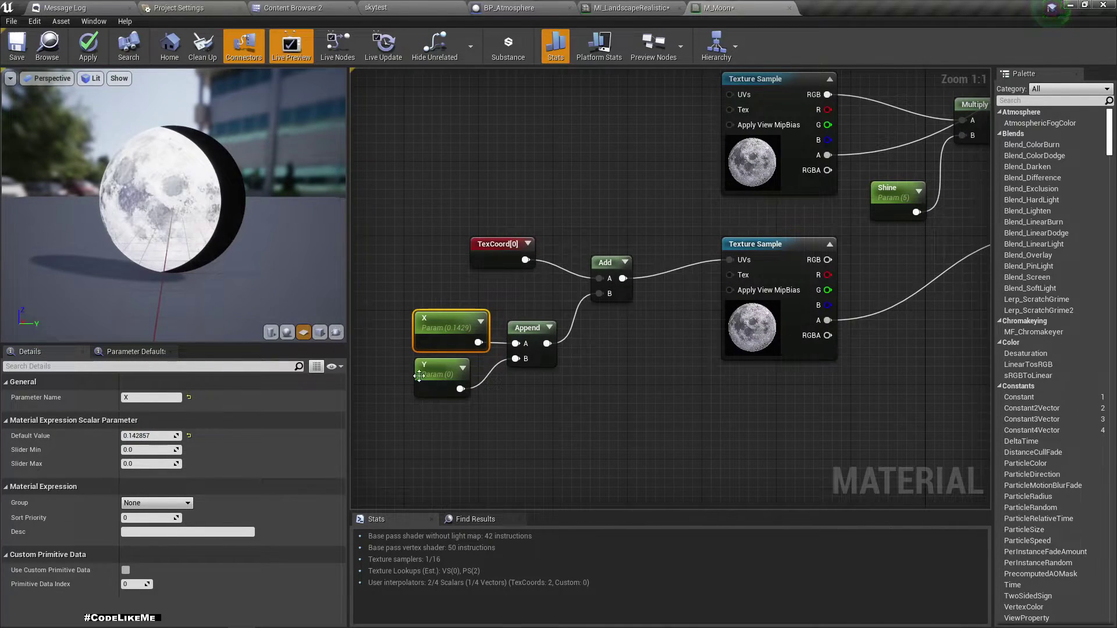
pyautogui.click(150, 435)
pyautogui.write('.5')
pyautogui.press('Return')
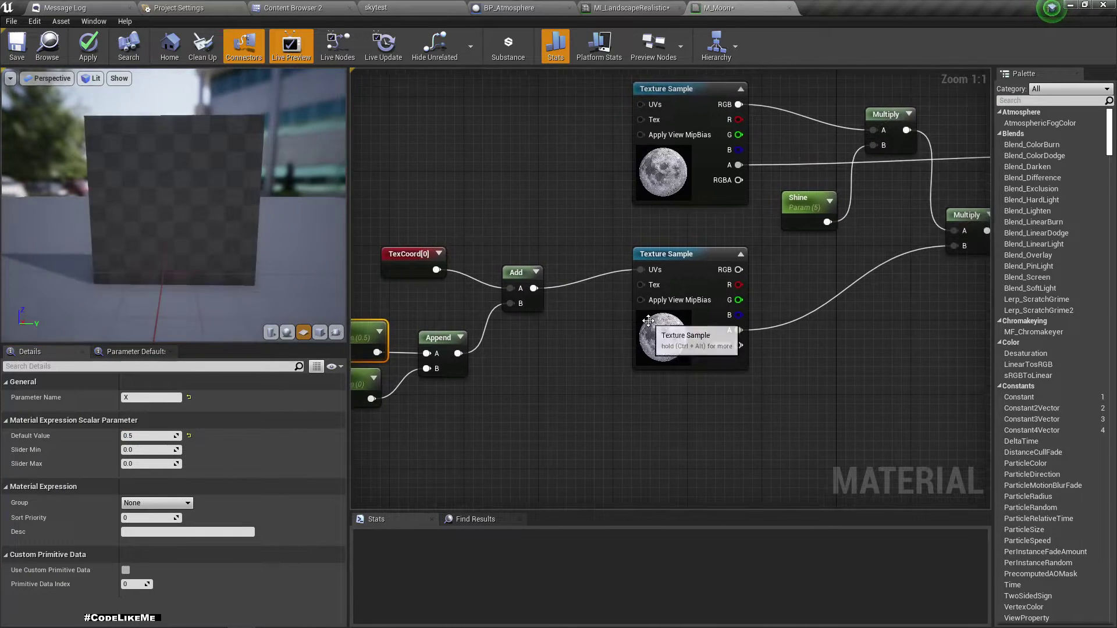
pyautogui.hotkey('ctrl', 'b')
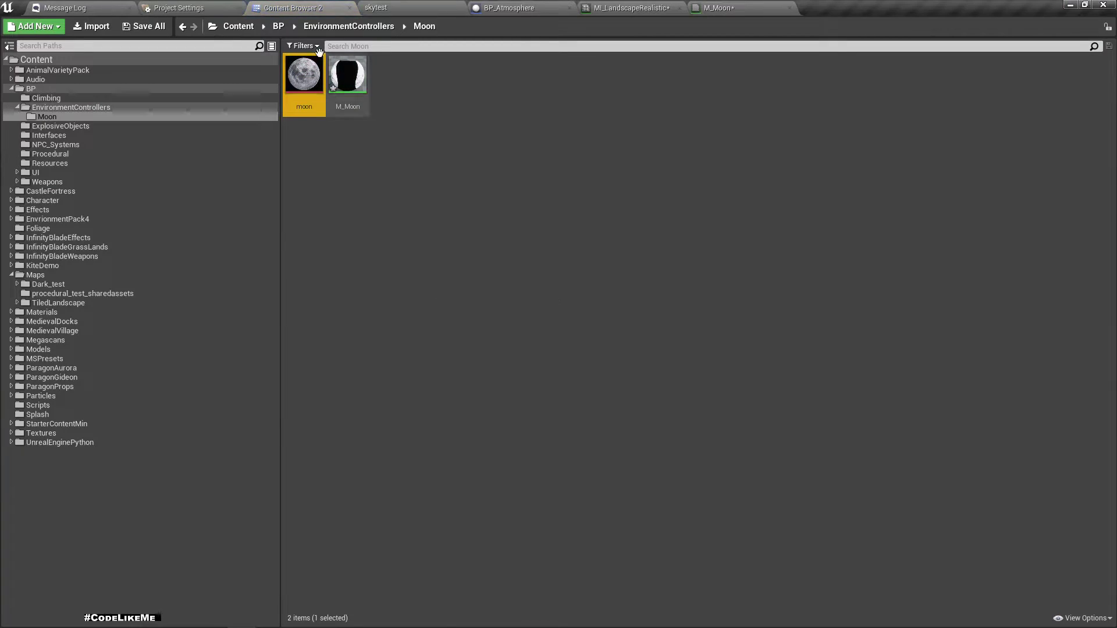
pyautogui.doubleClick(304, 75)
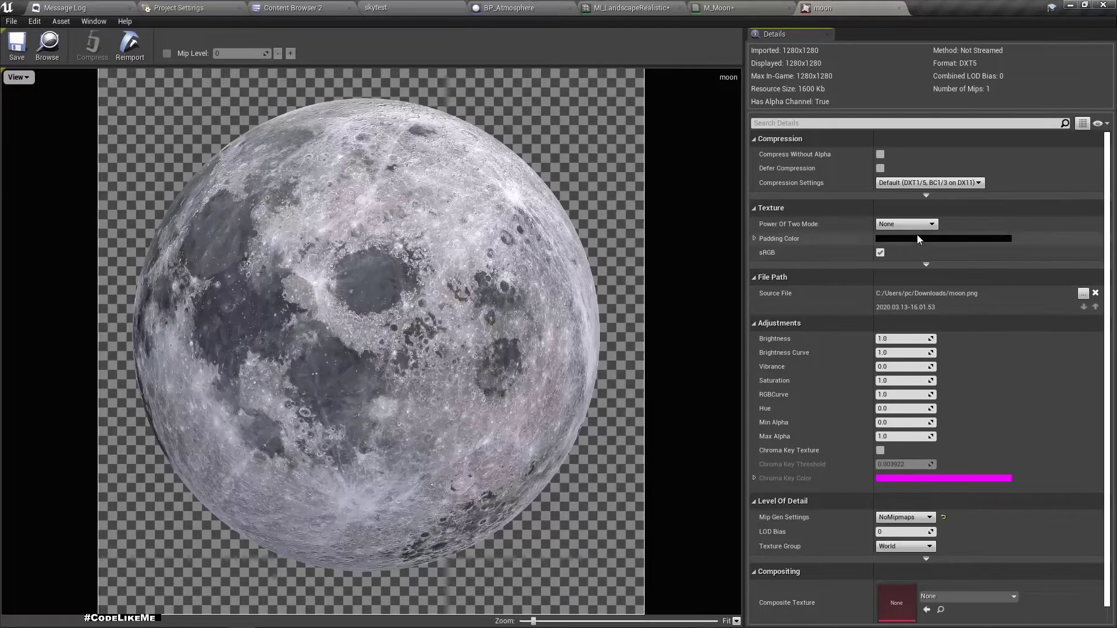
# Set the moon texture's X- and Y-axis Tiling Method to Clamp and save it
pyautogui.click(796, 123)
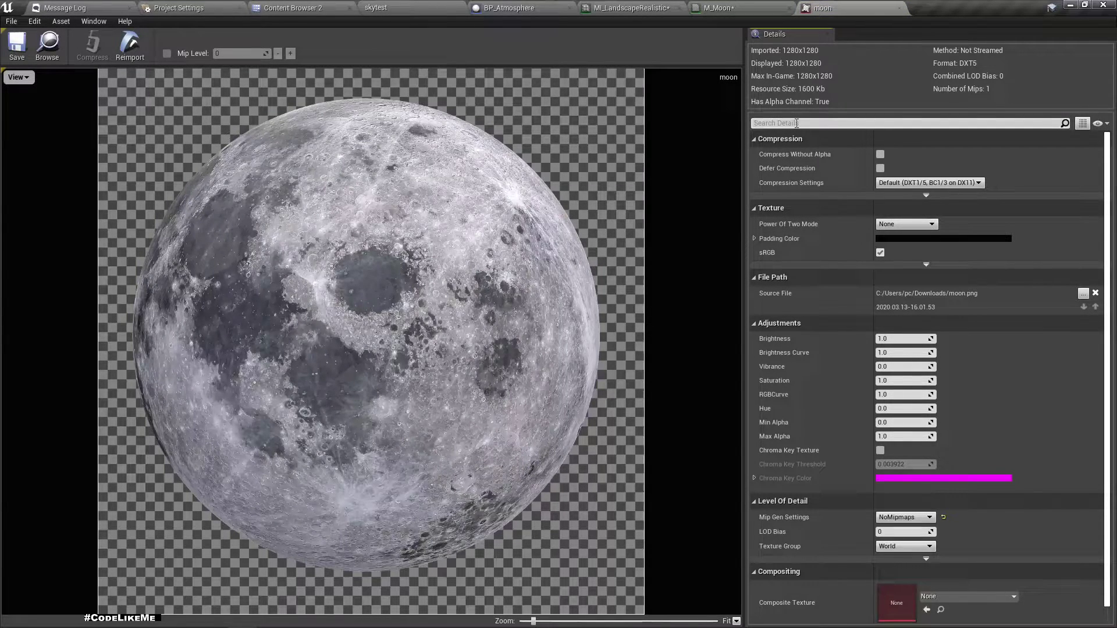
pyautogui.write('wra')
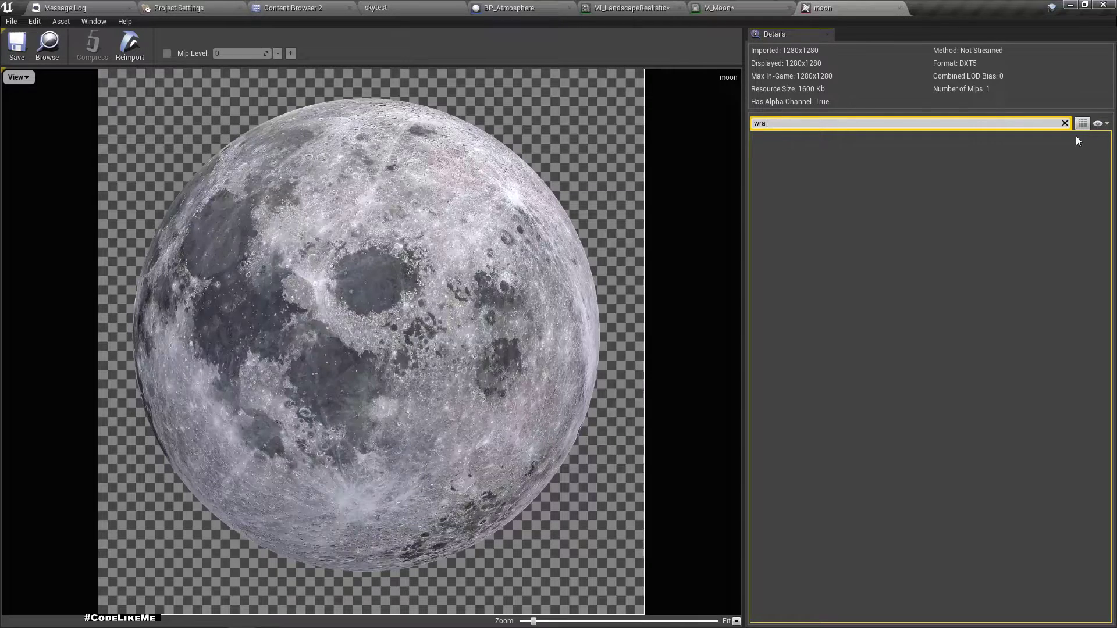
pyautogui.click(1065, 124)
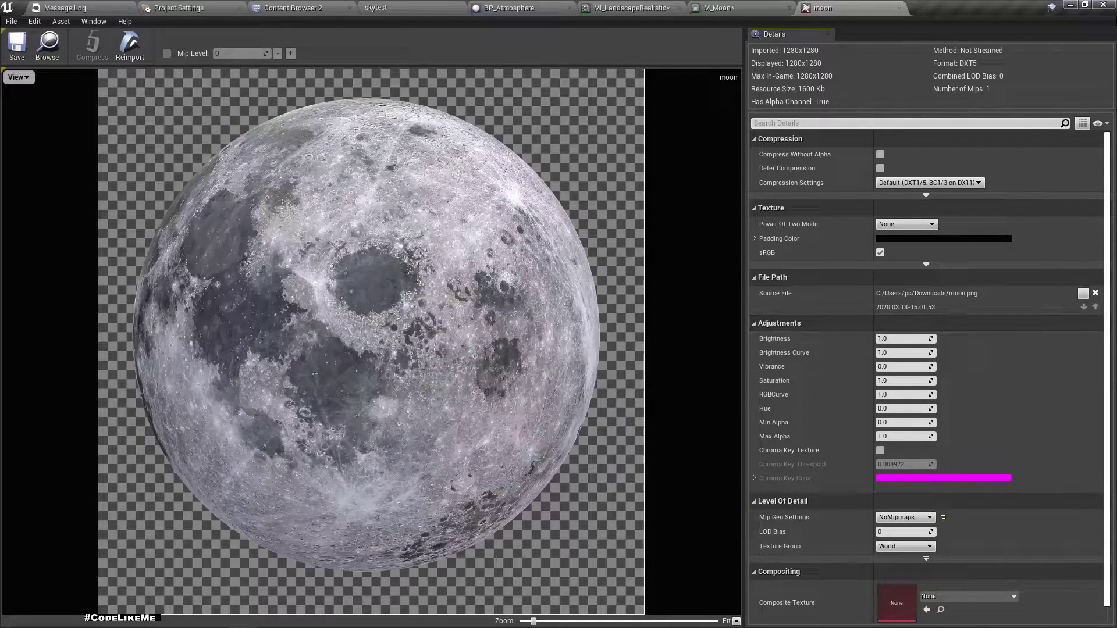
pyautogui.scroll(-1, 925, 360)
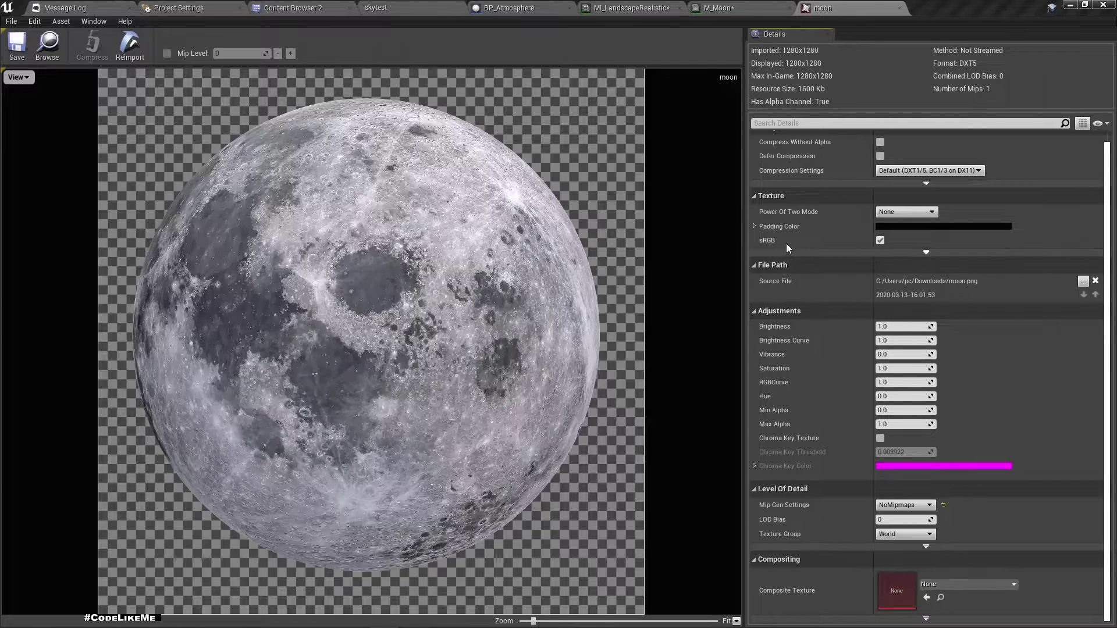
pyautogui.click(935, 254)
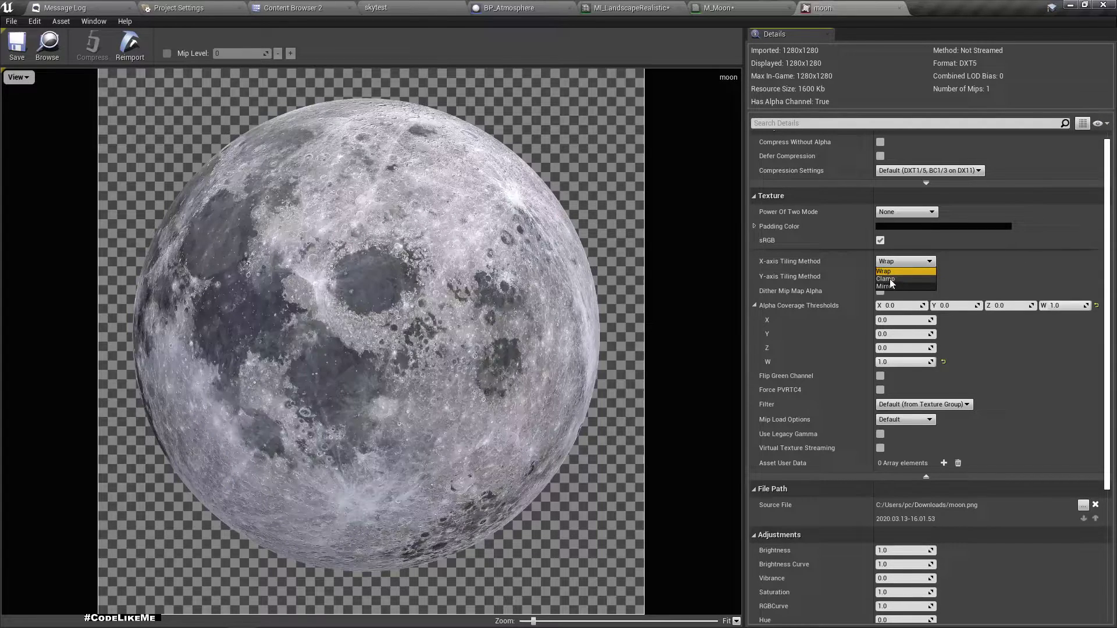
pyautogui.click(889, 280)
pyautogui.click(889, 278)
pyautogui.click(891, 294)
pyautogui.click(17, 47)
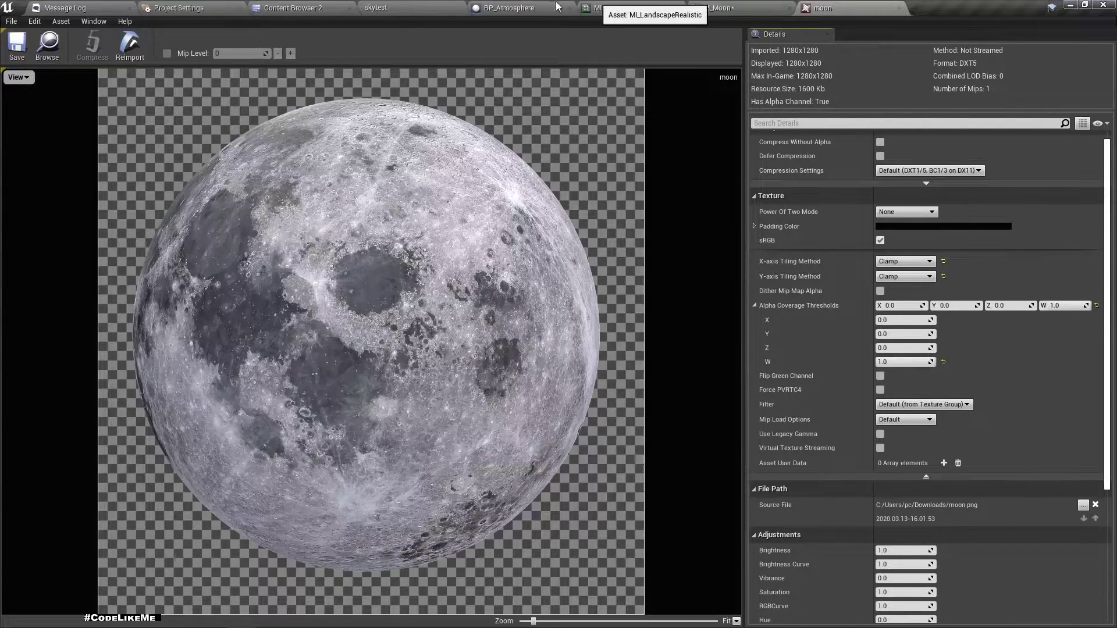
pyautogui.click(647, 7)
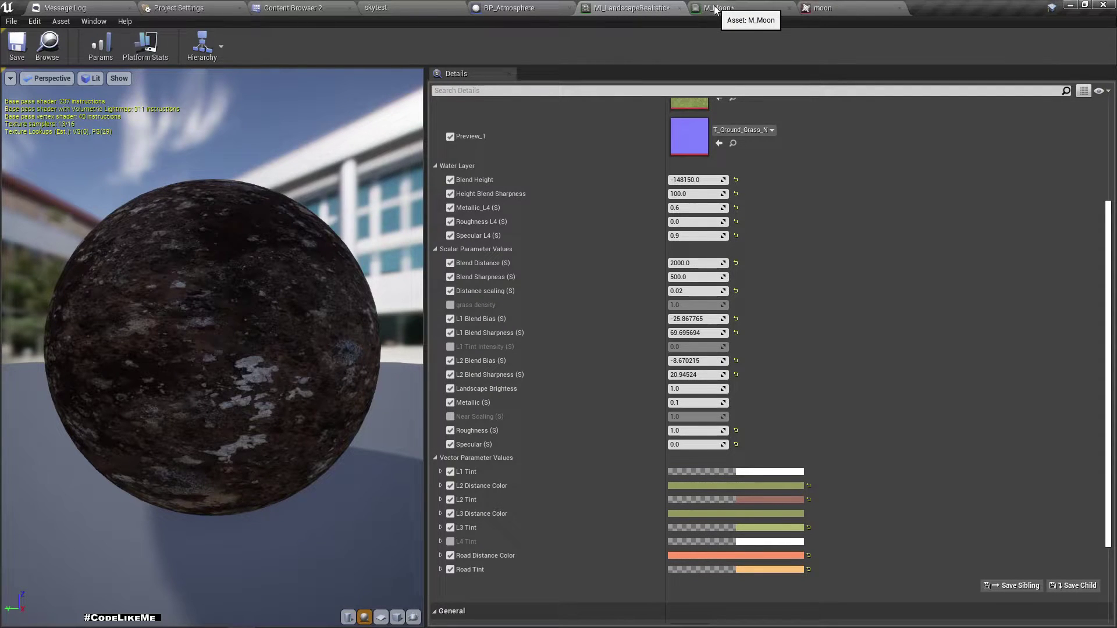
# Return to the M_Moon graph and select the X parameter node
pyautogui.click(715, 8)
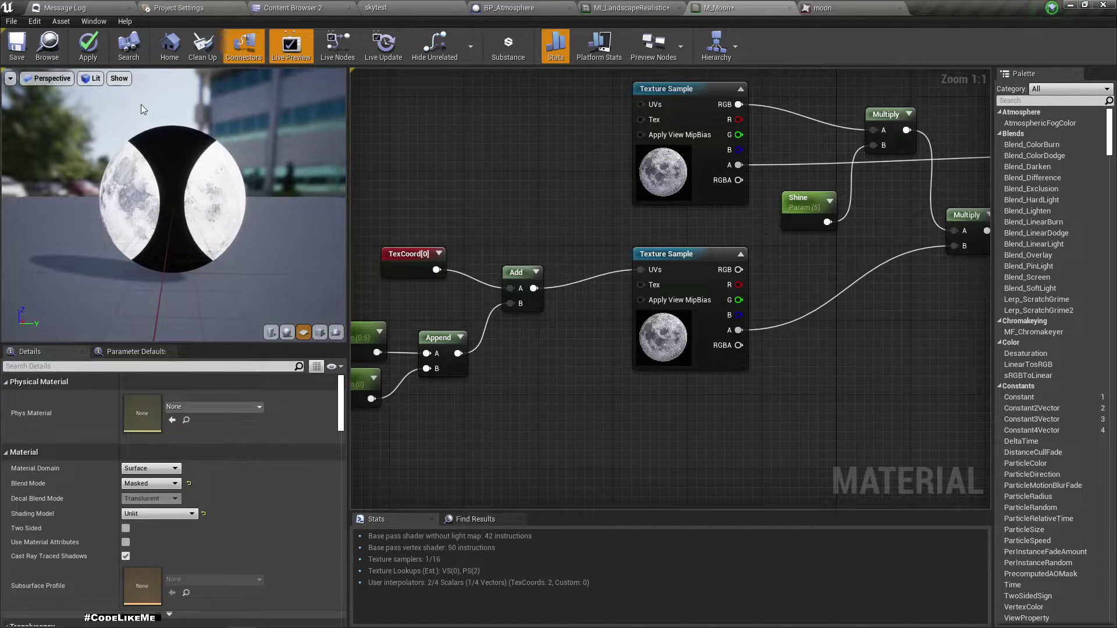
pyautogui.moveTo(159, 192); pyautogui.dragTo(147, 187)
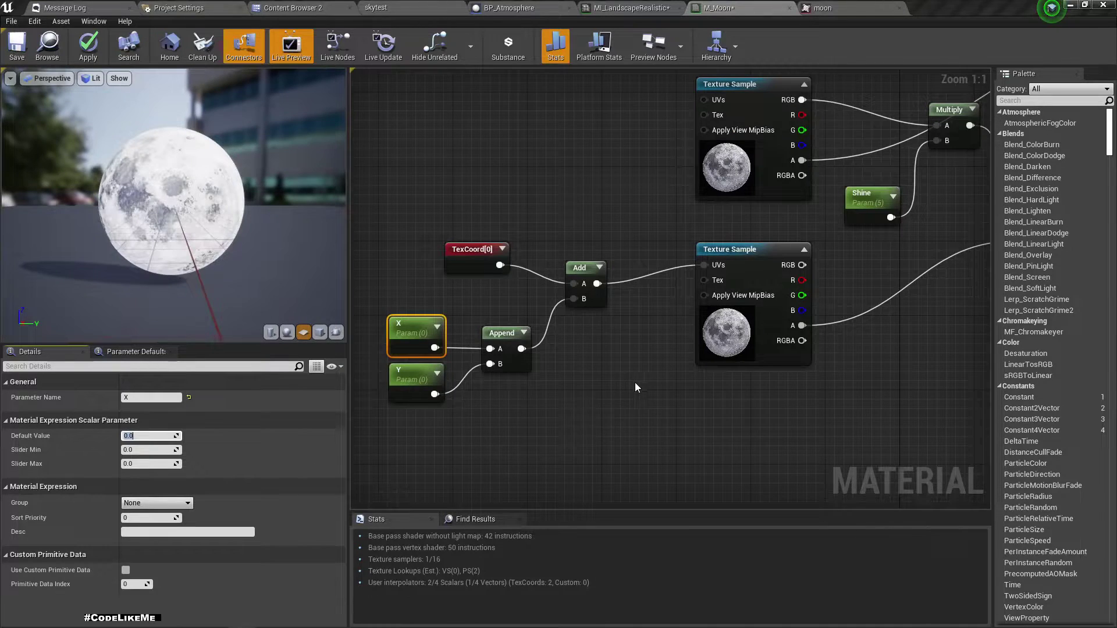
pyautogui.click(423, 338)
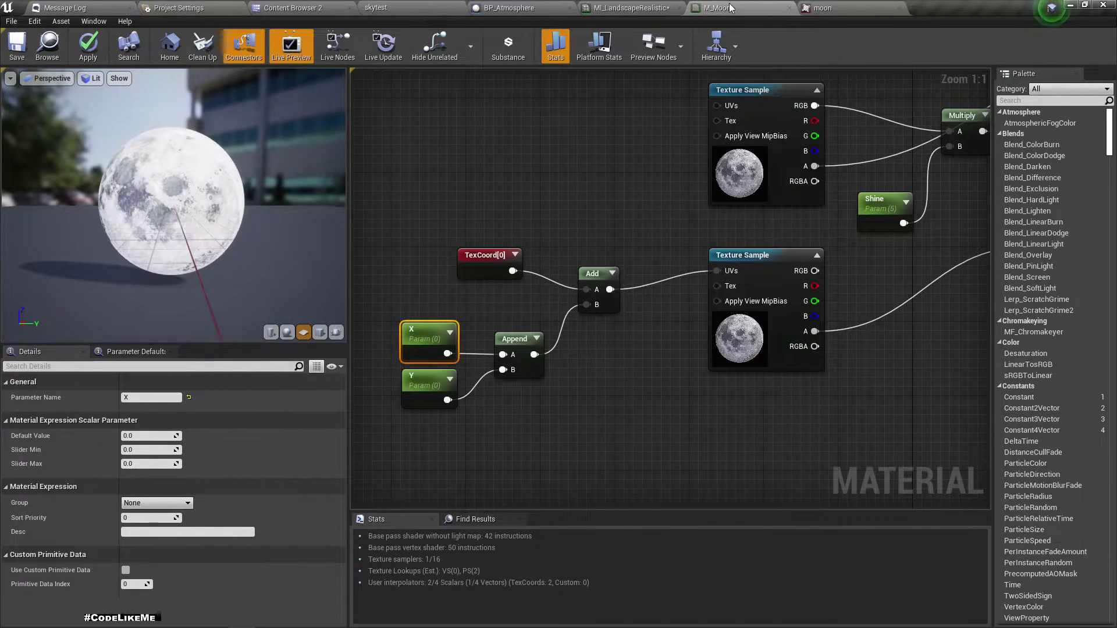
# Close MI_LandscapeRealistic and float the M_Moon editor over the skytest level
pyautogui.click(616, 7)
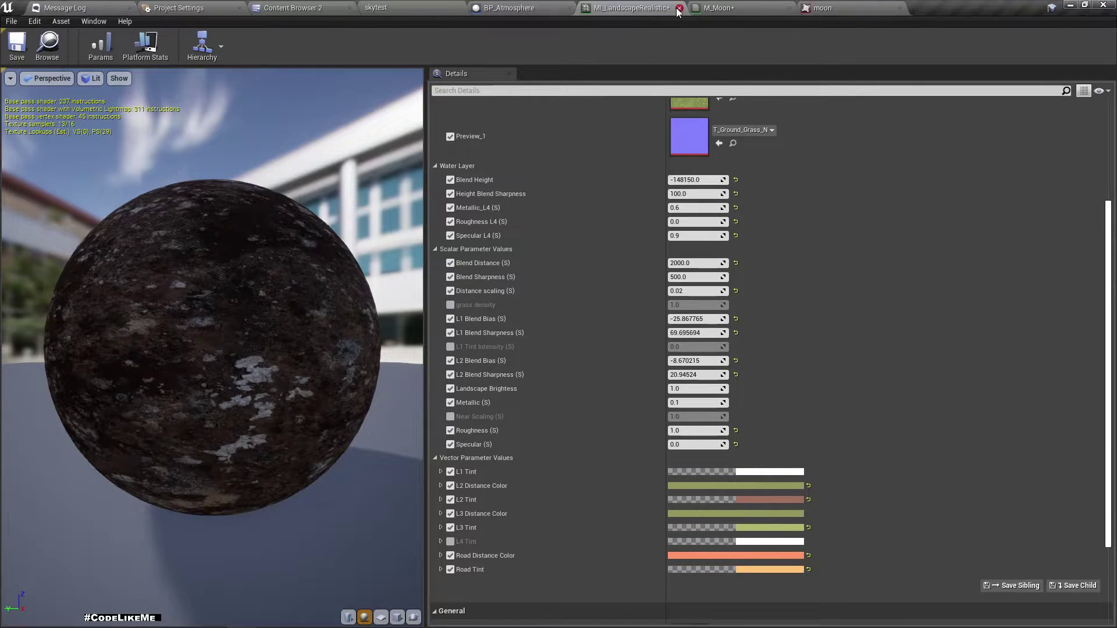
pyautogui.click(679, 8)
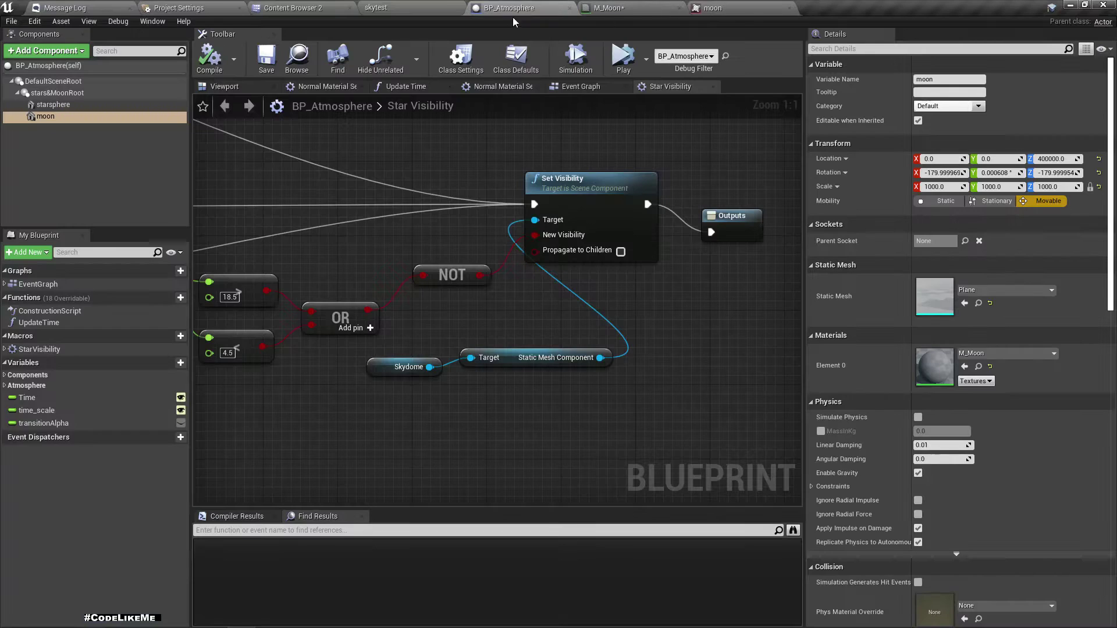
pyautogui.click(388, 6)
pyautogui.moveTo(608, 8); pyautogui.dragTo(874, 280)
pyautogui.click(407, 7)
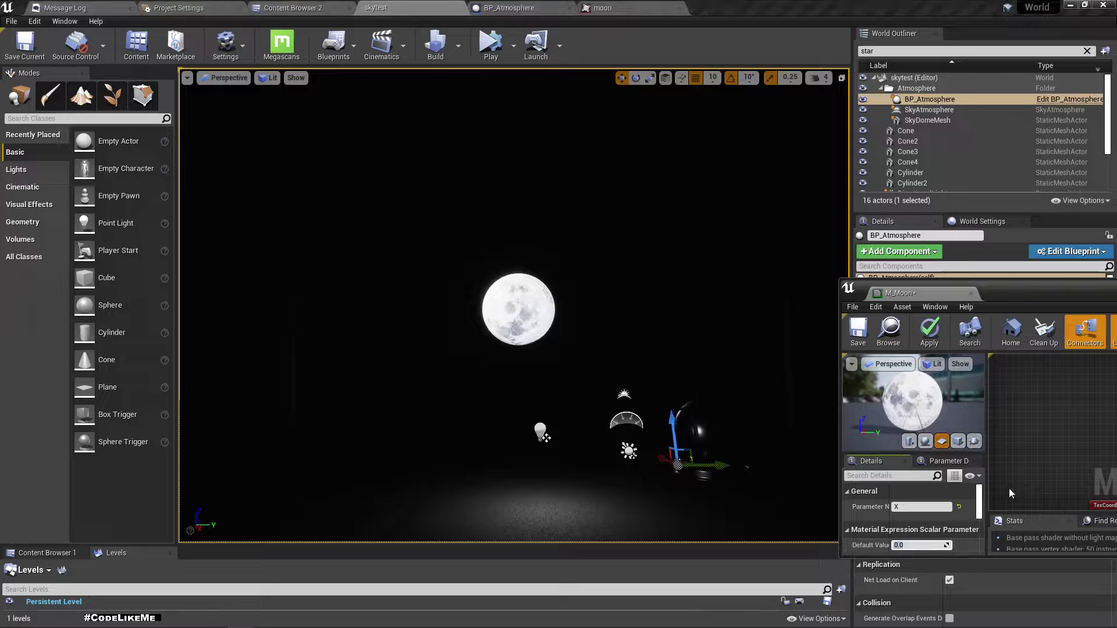
# Try X offsets 0.2, 0 and 0.1, enlarge the floating editor, then settle on 0.0
pyautogui.write('0.2')
pyautogui.press('Return')
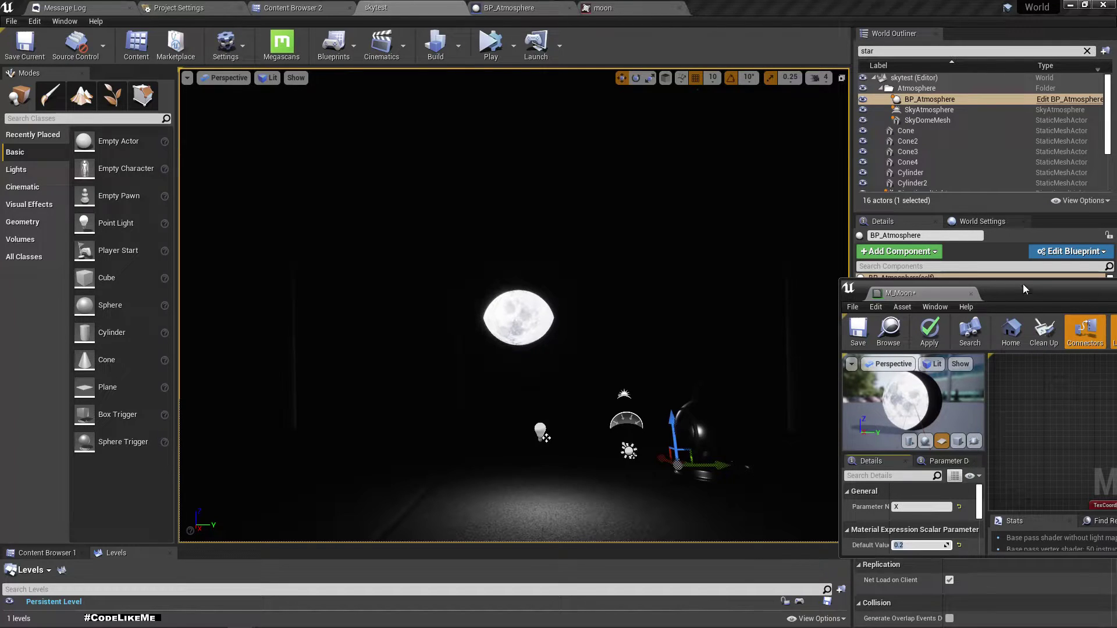
pyautogui.moveTo(1022, 281); pyautogui.dragTo(1021, 52)
pyautogui.write('0')
pyautogui.press('Return')
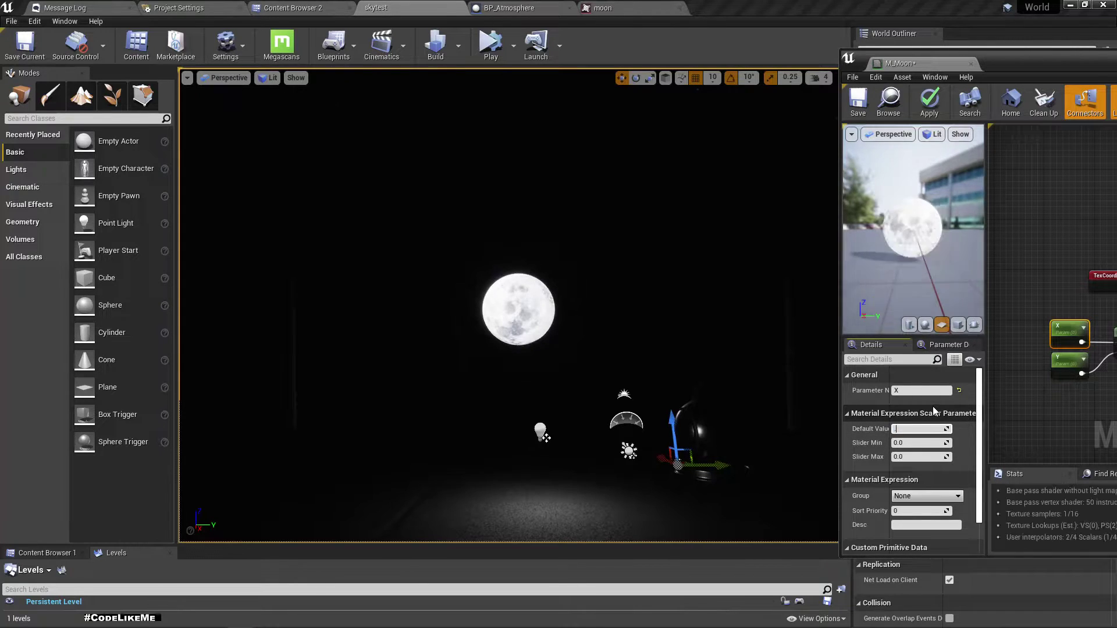
pyautogui.write('0.1')
pyautogui.press('Return')
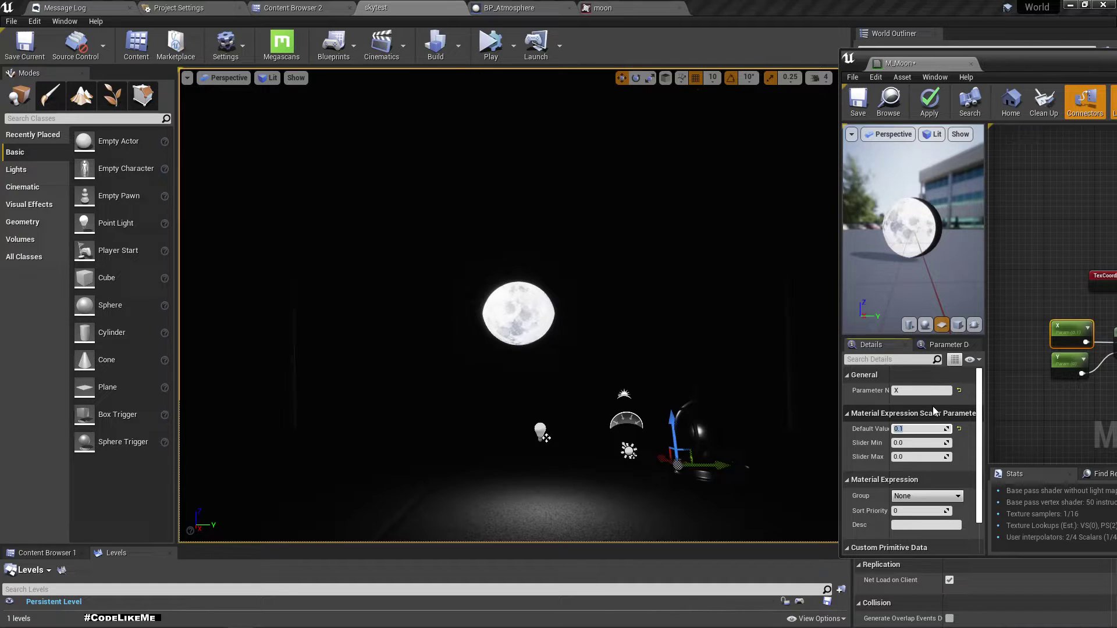
pyautogui.write('0.0')
pyautogui.press('Return')
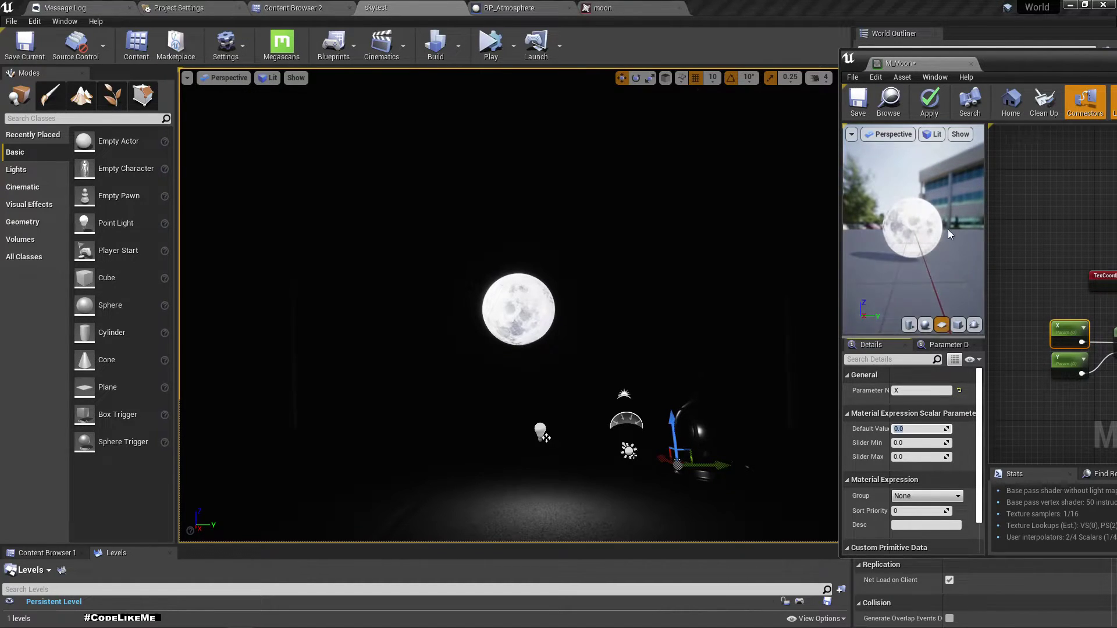
# Frame the moon disc in BP_Atmosphere's component viewport
pyautogui.click(507, 8)
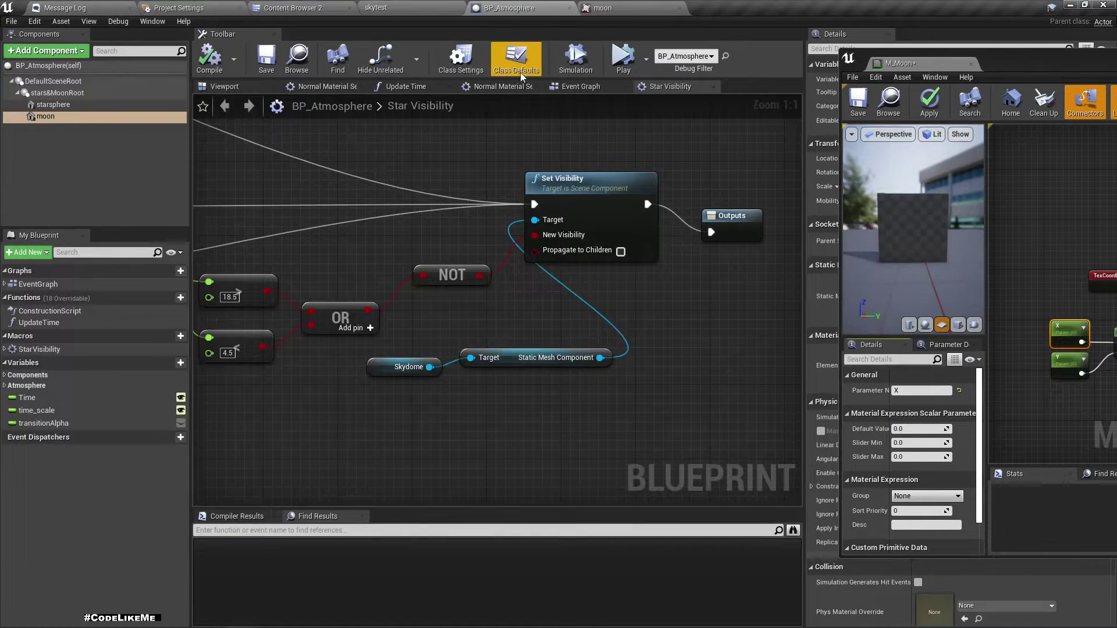
pyautogui.click(220, 86)
pyautogui.press('f')
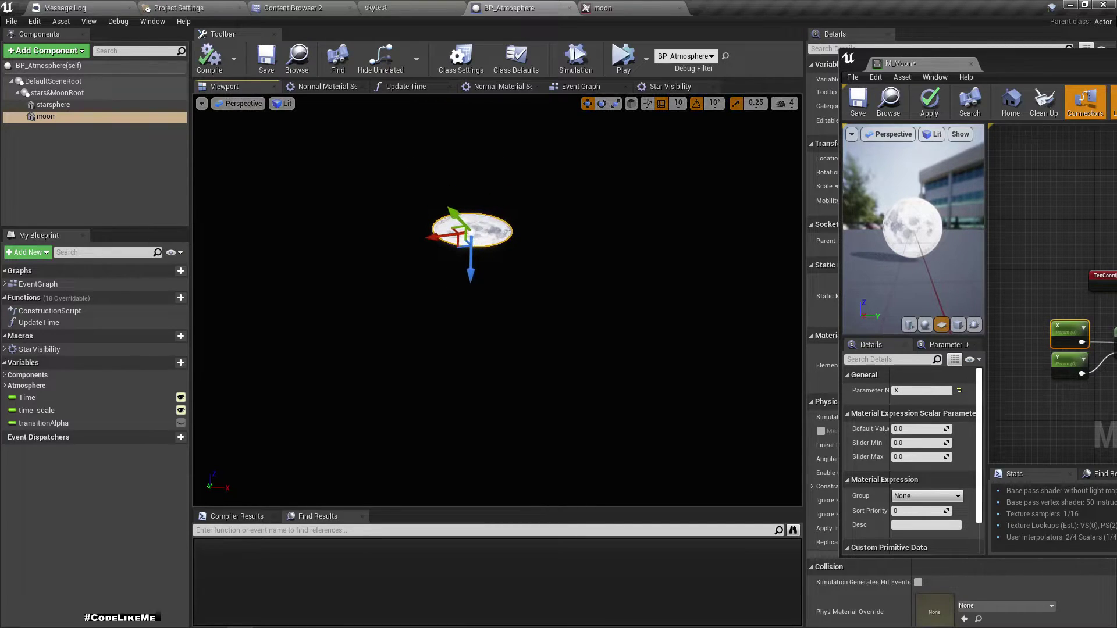
pyautogui.moveTo(500, 349); pyautogui.dragTo(500, 373, button='right')
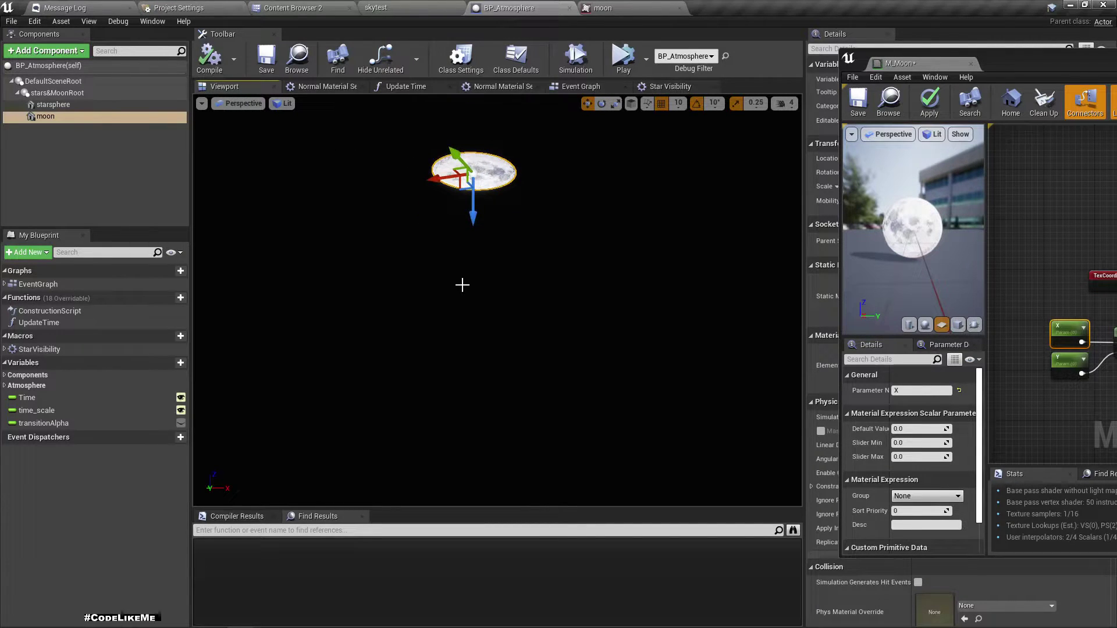
# Set X's default to 0.5 and check the half-shadowed moon in skytest
pyautogui.click(919, 429)
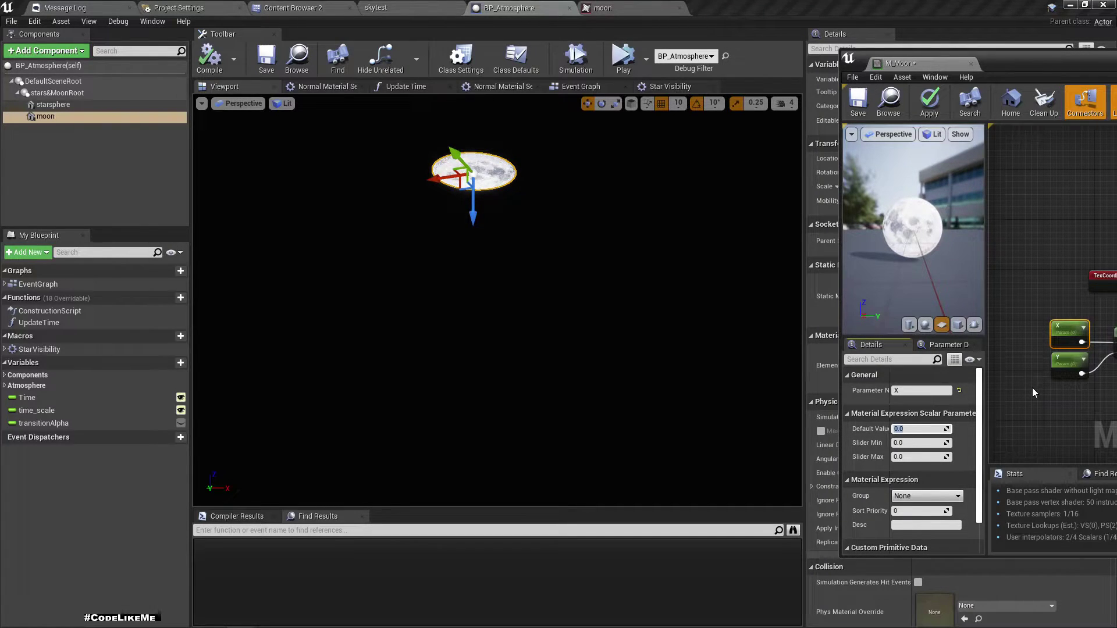
pyautogui.write('0.5')
pyautogui.press('Return')
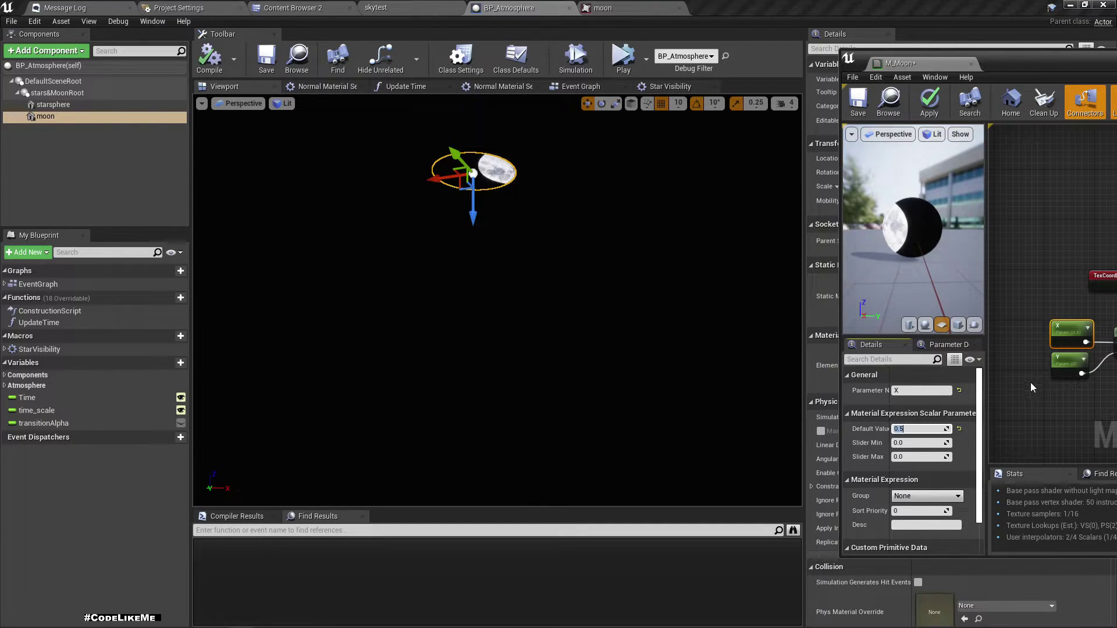
pyautogui.click(416, 12)
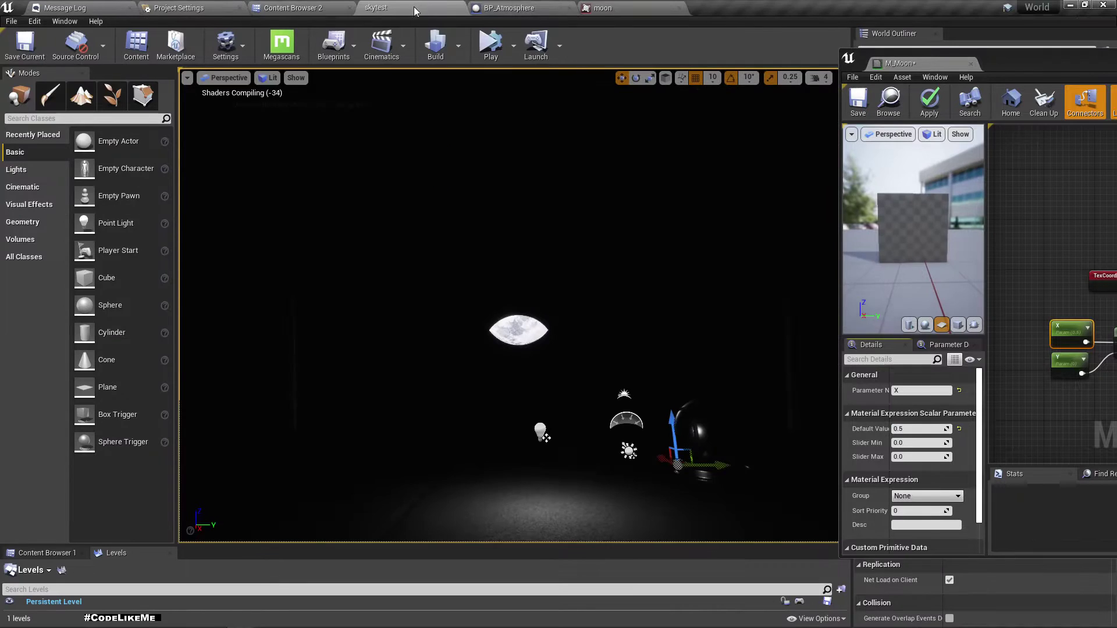
pyautogui.click(532, 8)
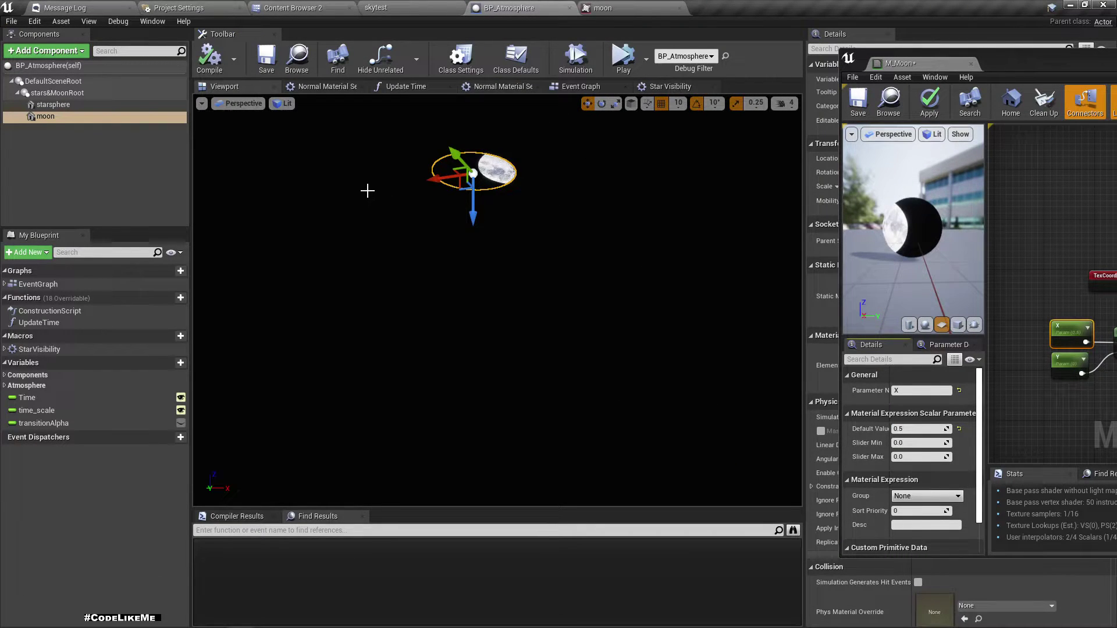
pyautogui.click(422, 8)
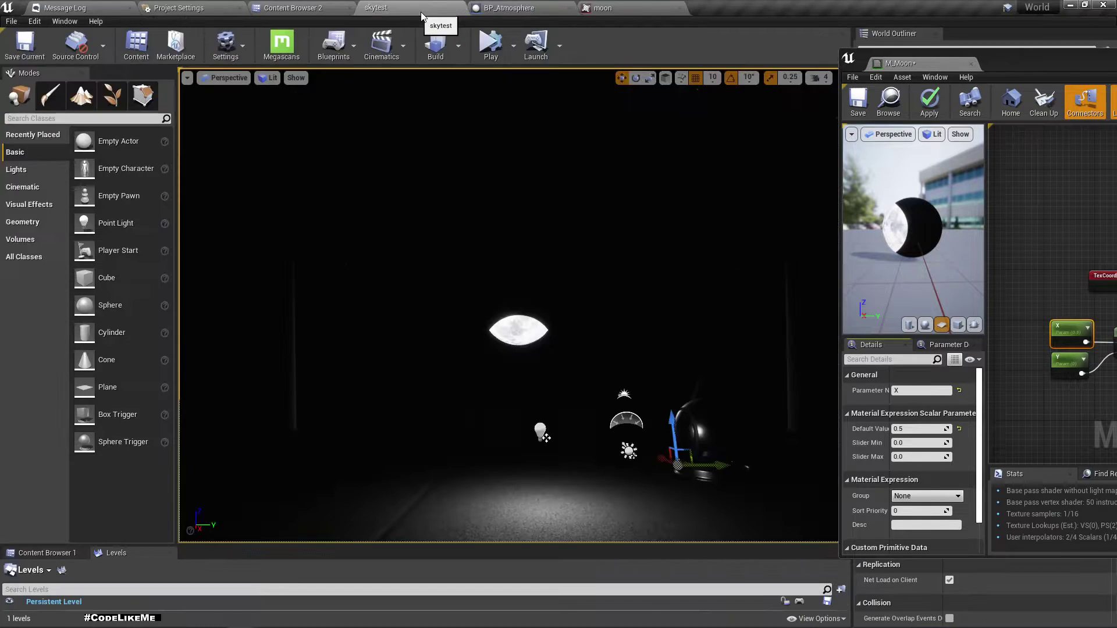
# Dock M_Moon back into the tab bar and select BP_Atmosphere's moon component in skytest
pyautogui.moveTo(908, 63); pyautogui.dragTo(751, 8)
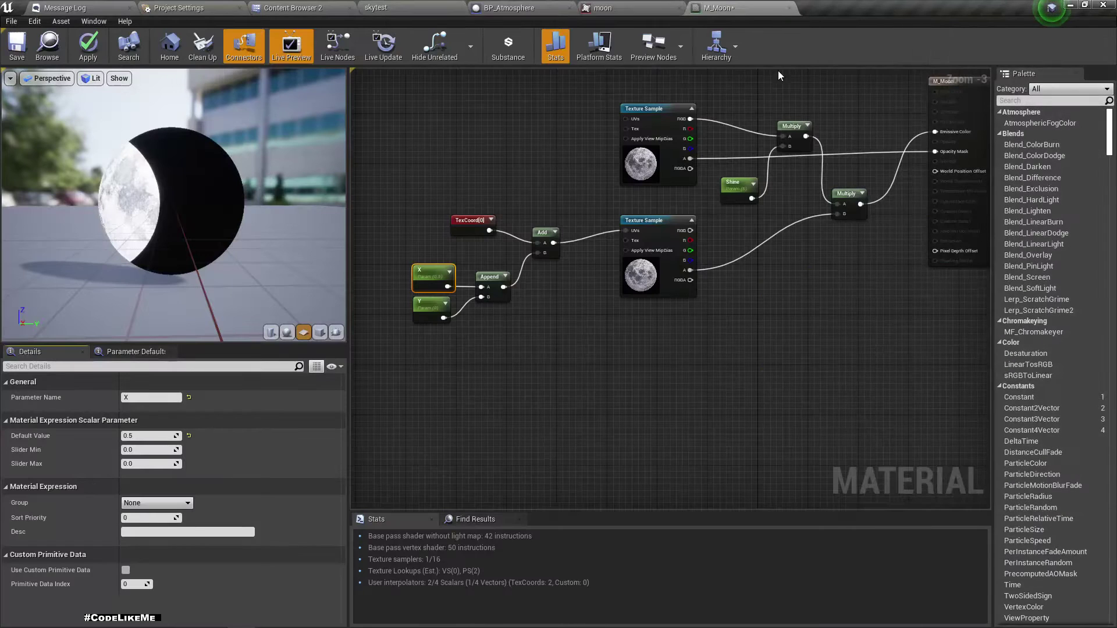
pyautogui.click(439, 7)
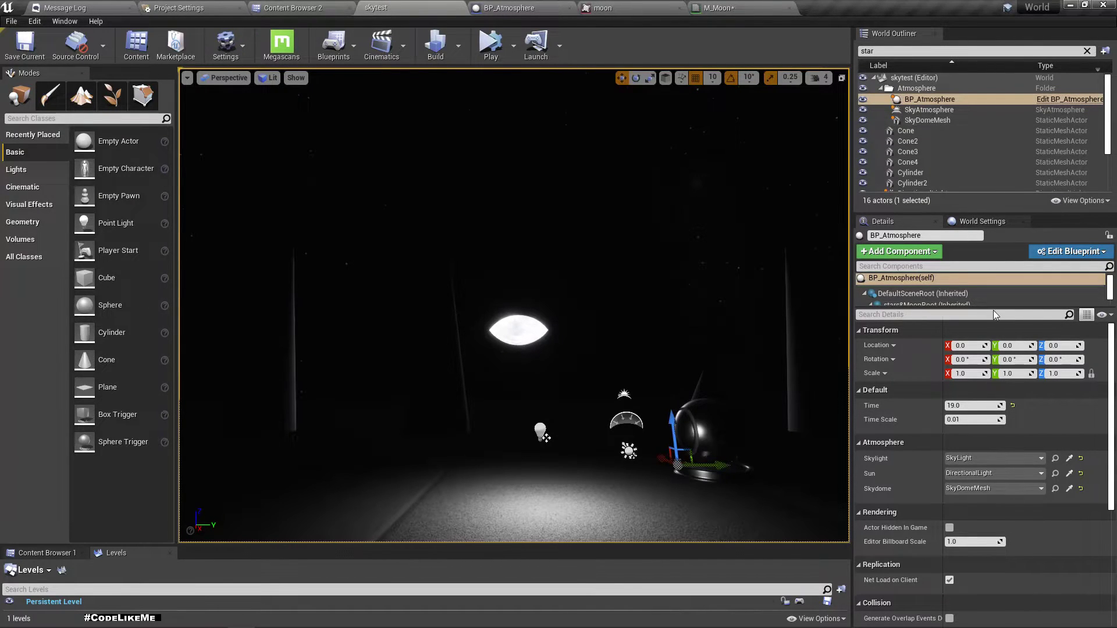
pyautogui.moveTo(993, 309); pyautogui.dragTo(957, 397)
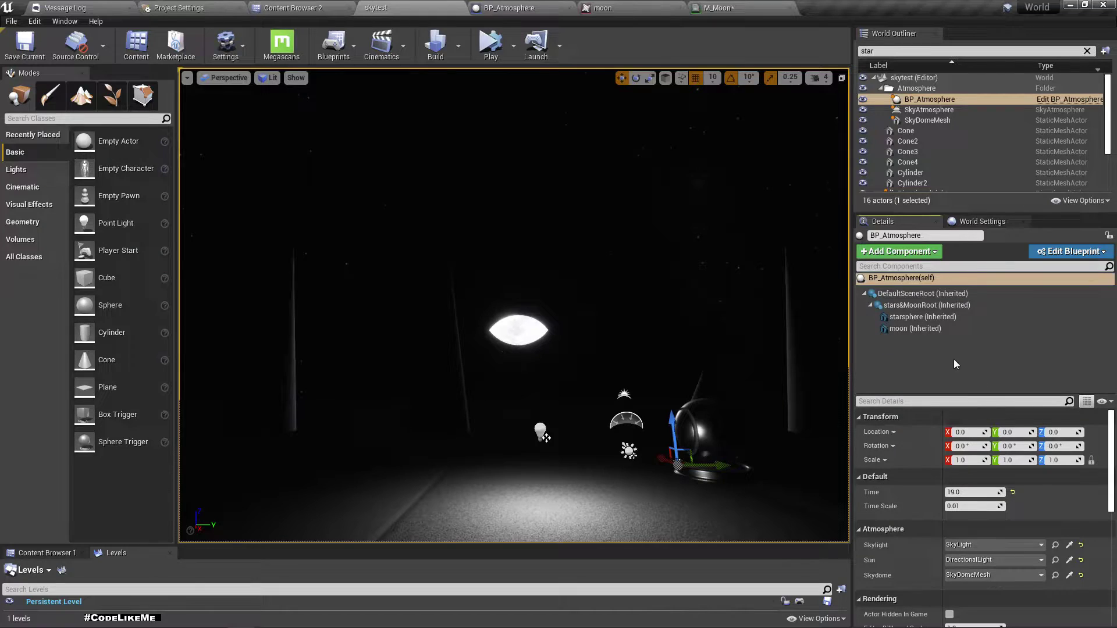
pyautogui.click(930, 330)
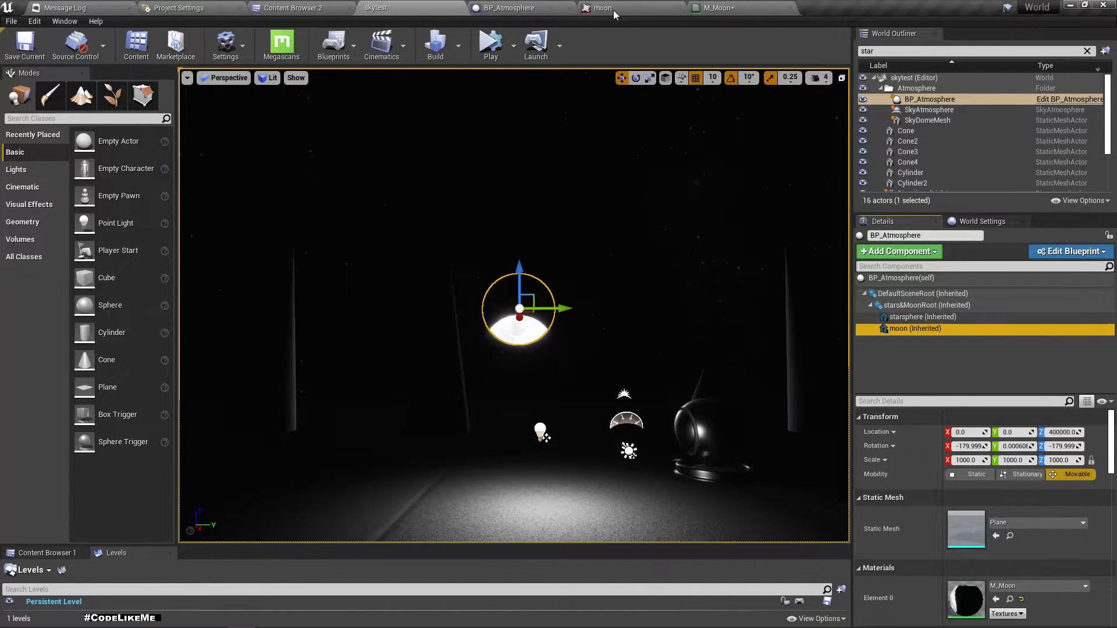
# Reset M_Moon's X parameter default value to 0
pyautogui.click(719, 7)
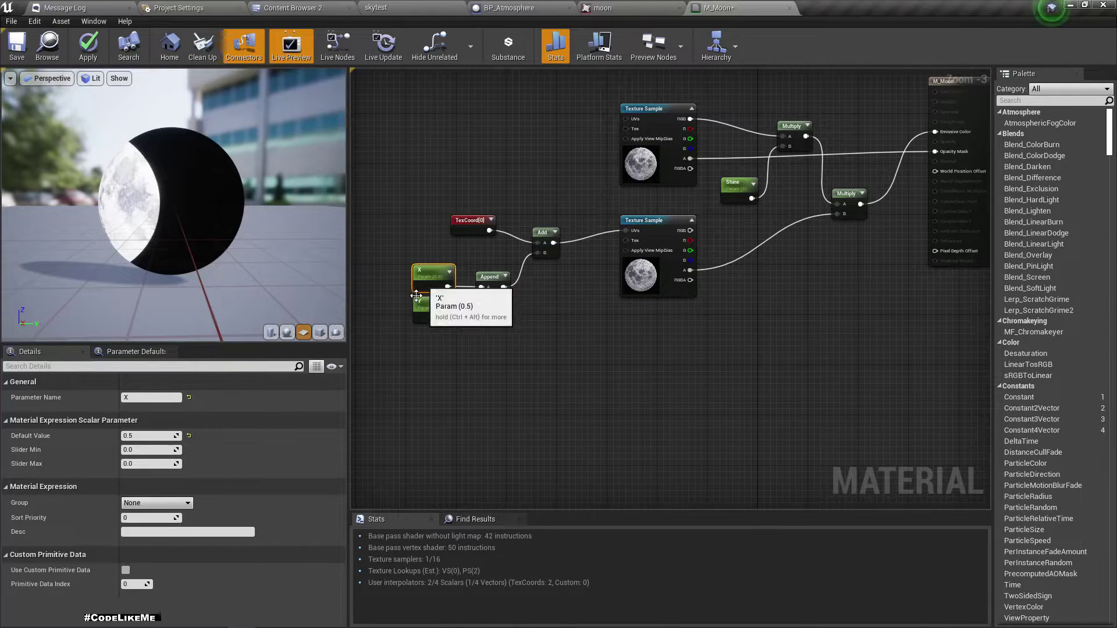
pyautogui.click(129, 435)
pyautogui.write('0')
pyautogui.press('Return')
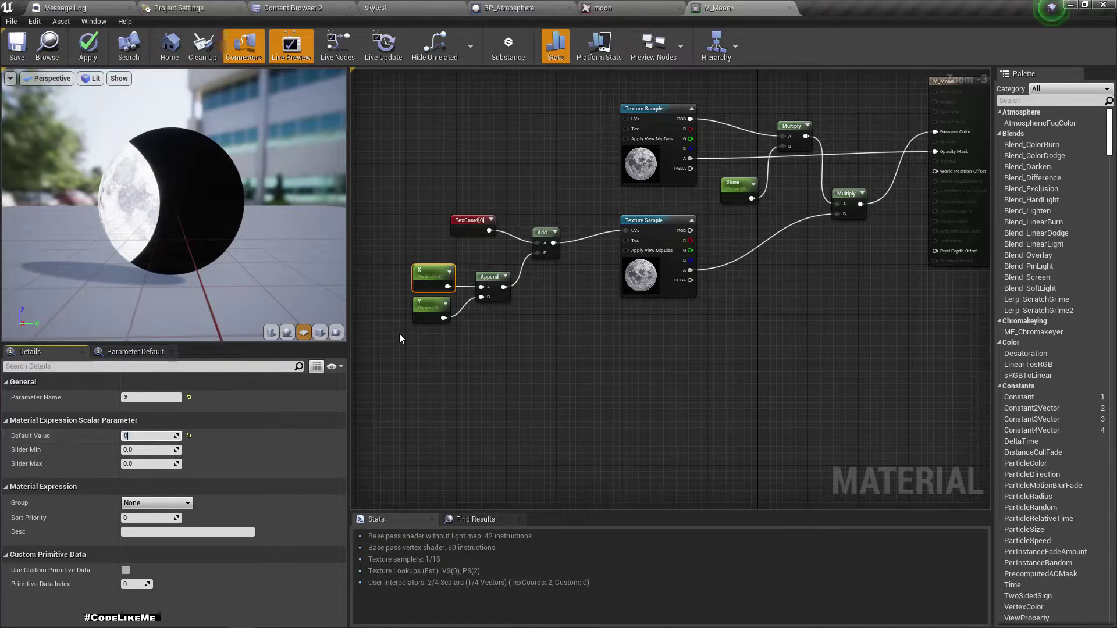
# Set the Y parameter default to 0.2 and view the shifted shadow on the skytest moon
pyautogui.click(429, 306)
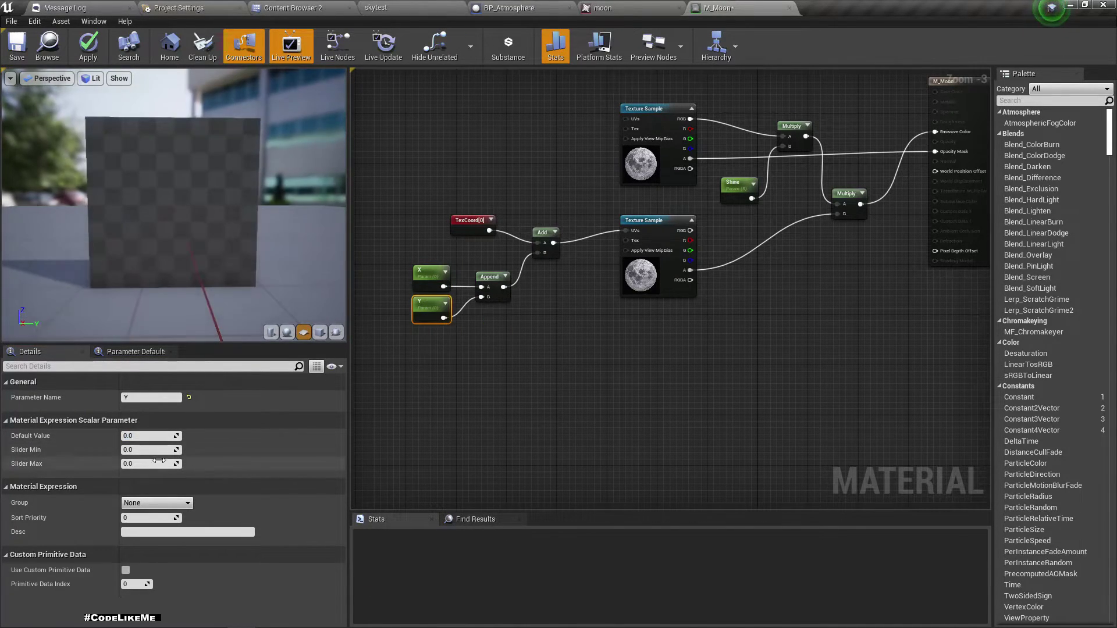
pyautogui.click(142, 436)
pyautogui.write('0.2')
pyautogui.press('Return')
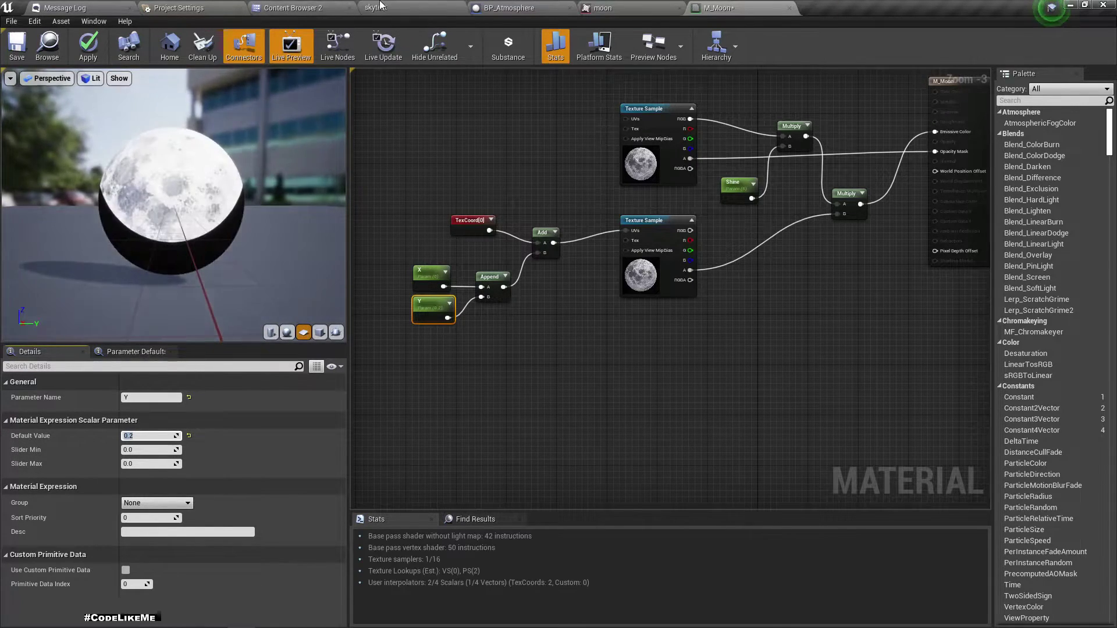
pyautogui.click(375, 7)
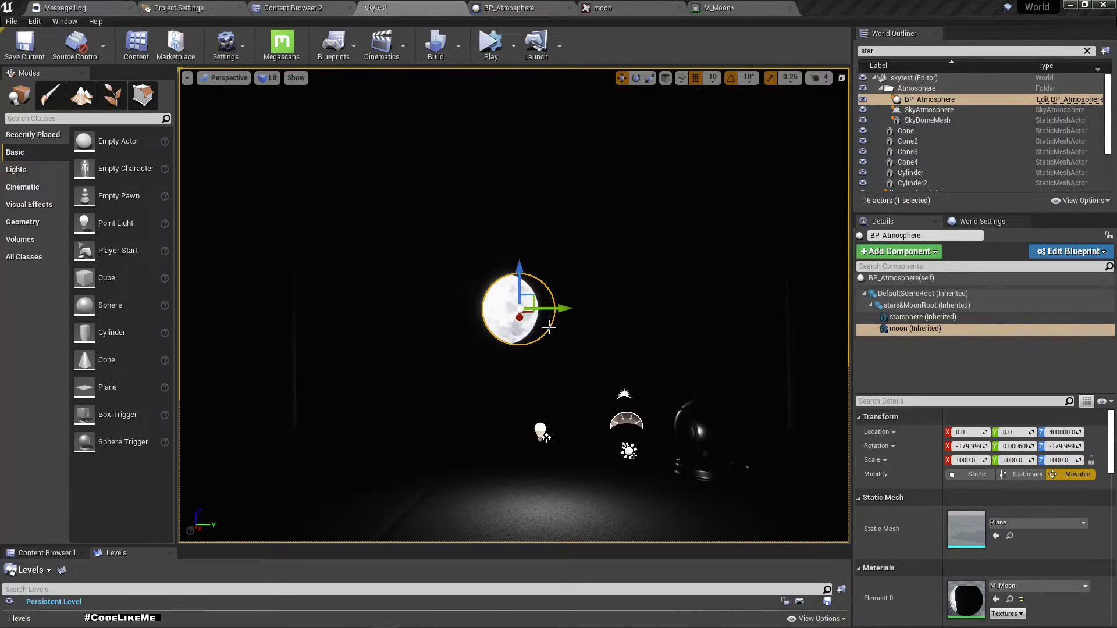
pyautogui.moveTo(519, 308); pyautogui.dragTo(528, 303, button='right')
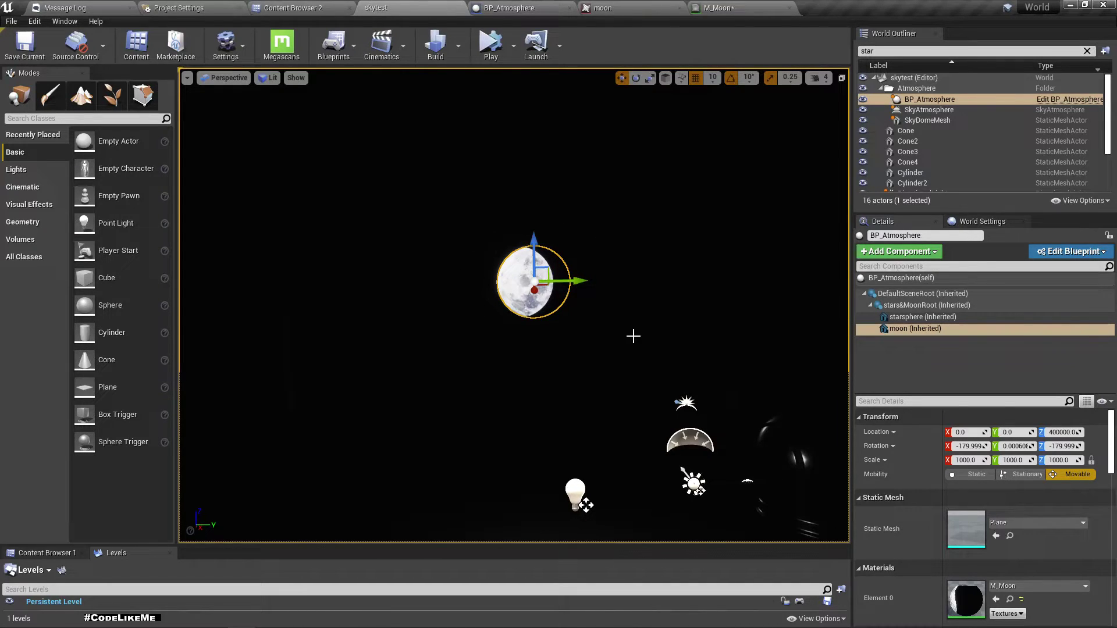
# Invert the lower texture's alpha with a 1-x node into Multiply B and apply M_Moon
pyautogui.click(748, 7)
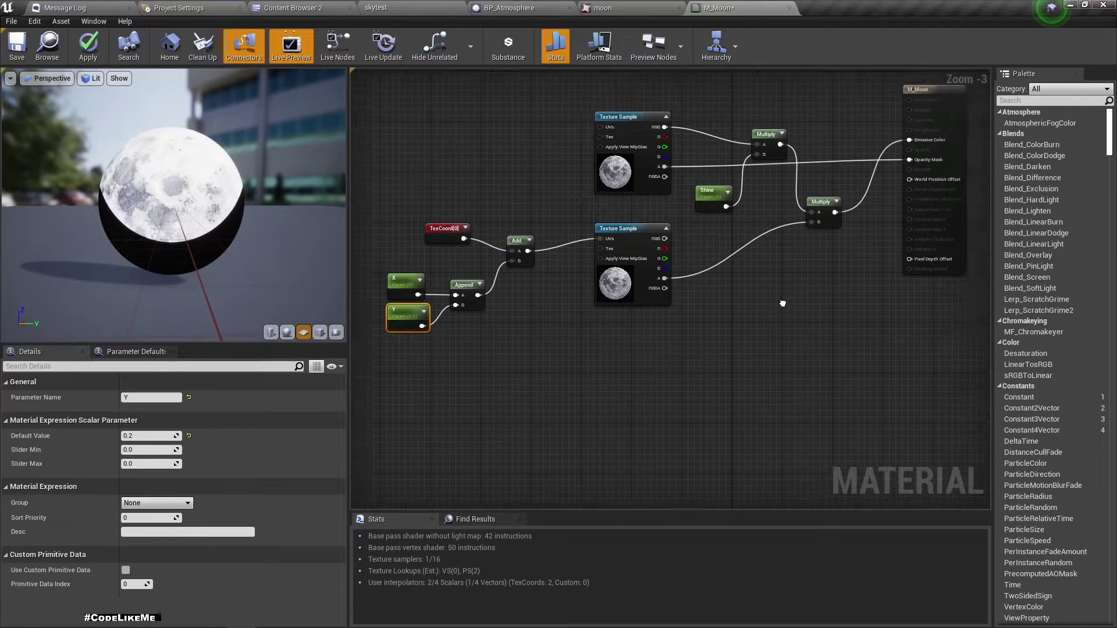
pyautogui.moveTo(778, 307); pyautogui.dragTo(742, 316, button='right')
pyautogui.moveTo(624, 291); pyautogui.dragTo(670, 291)
pyautogui.write('1-x')
pyautogui.press('Return')
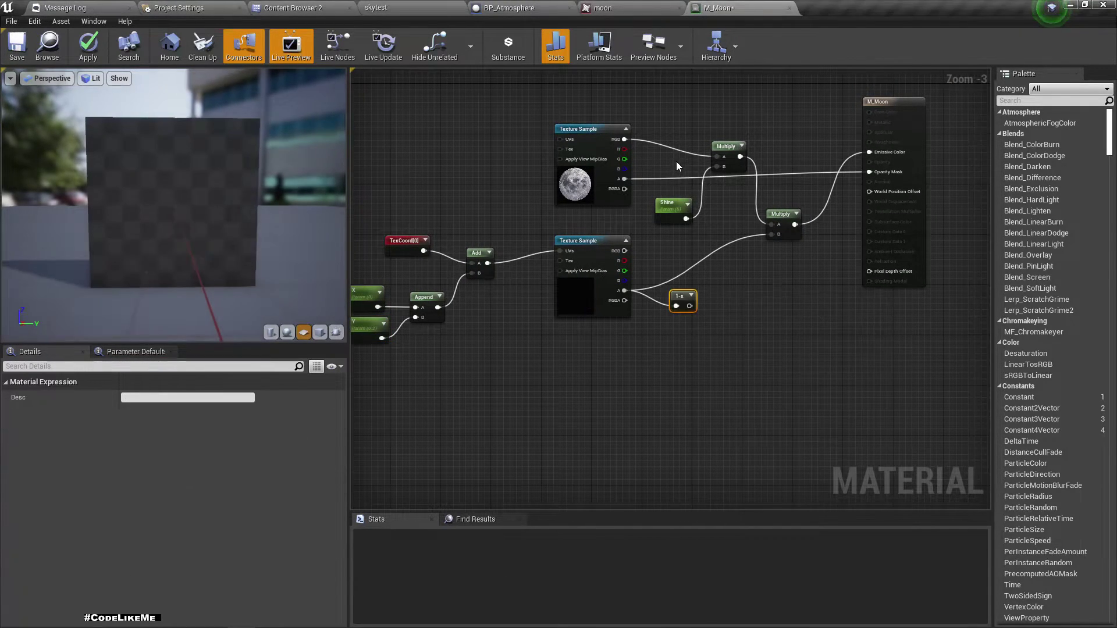
pyautogui.moveTo(689, 306); pyautogui.dragTo(772, 235)
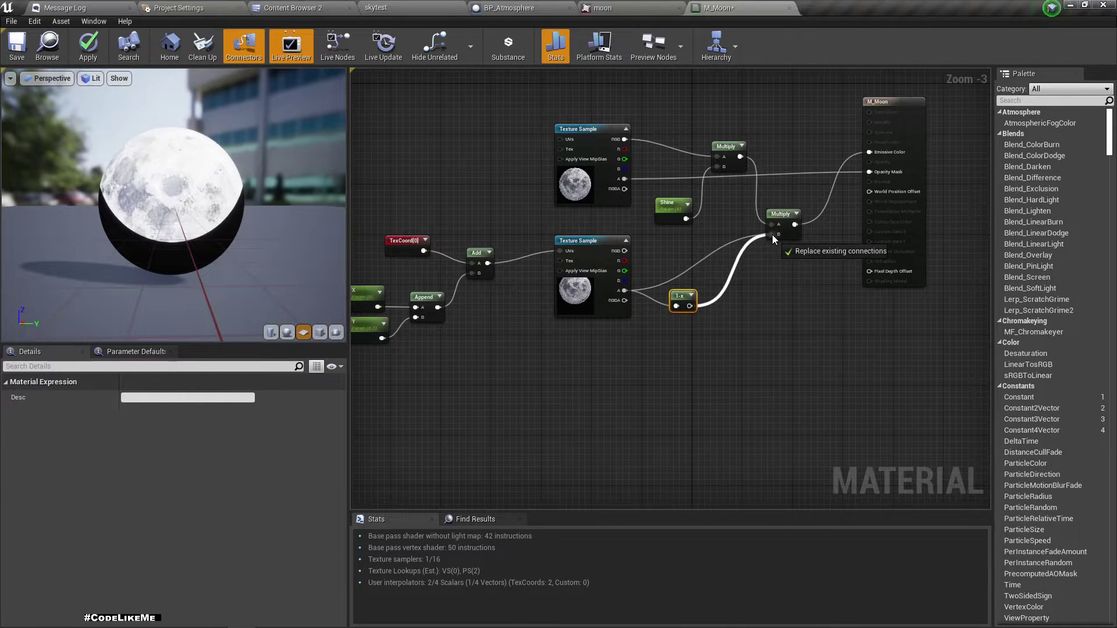
pyautogui.click(86, 47)
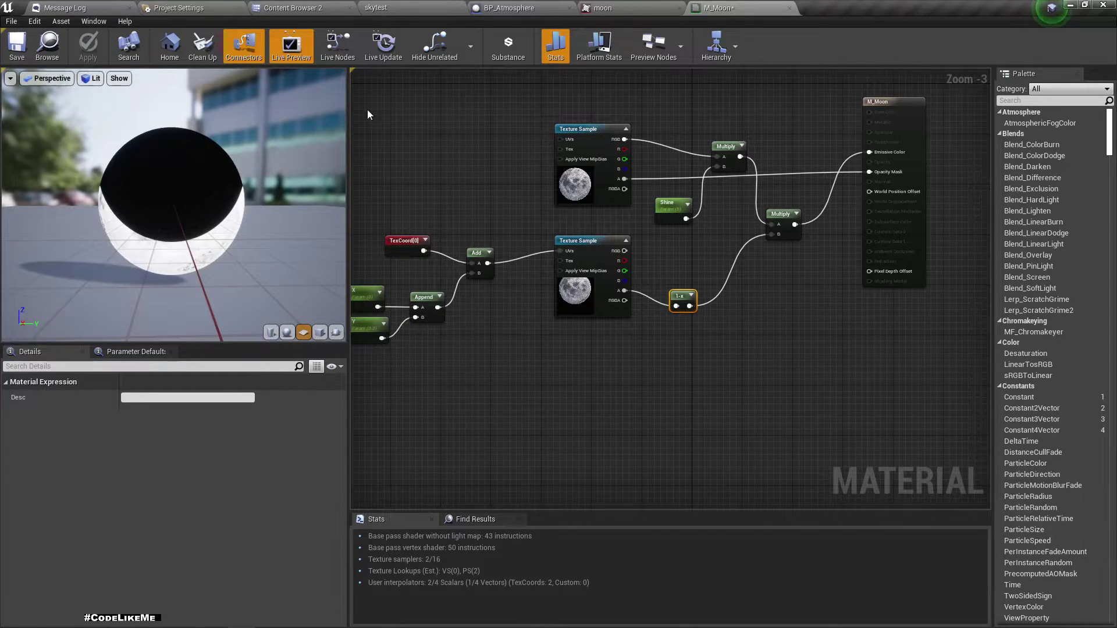
pyautogui.click(401, 7)
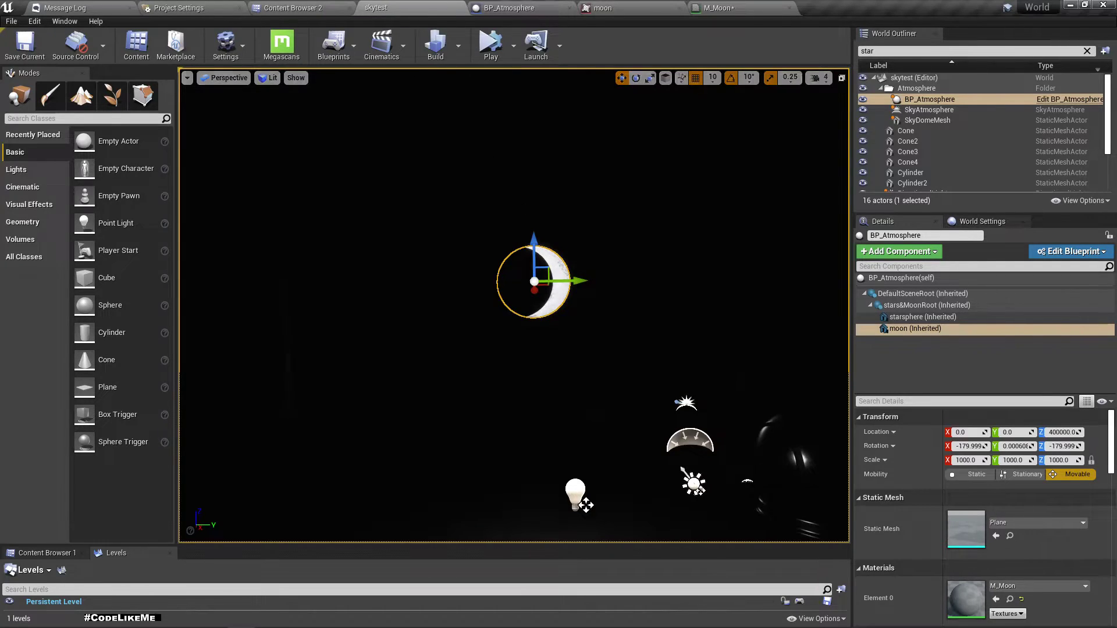
# Enlarge the floating M_Moon editor beside the skytest view and select its Y parameter node
pyautogui.moveTo(596, 406); pyautogui.dragTo(593, 399, button='right')
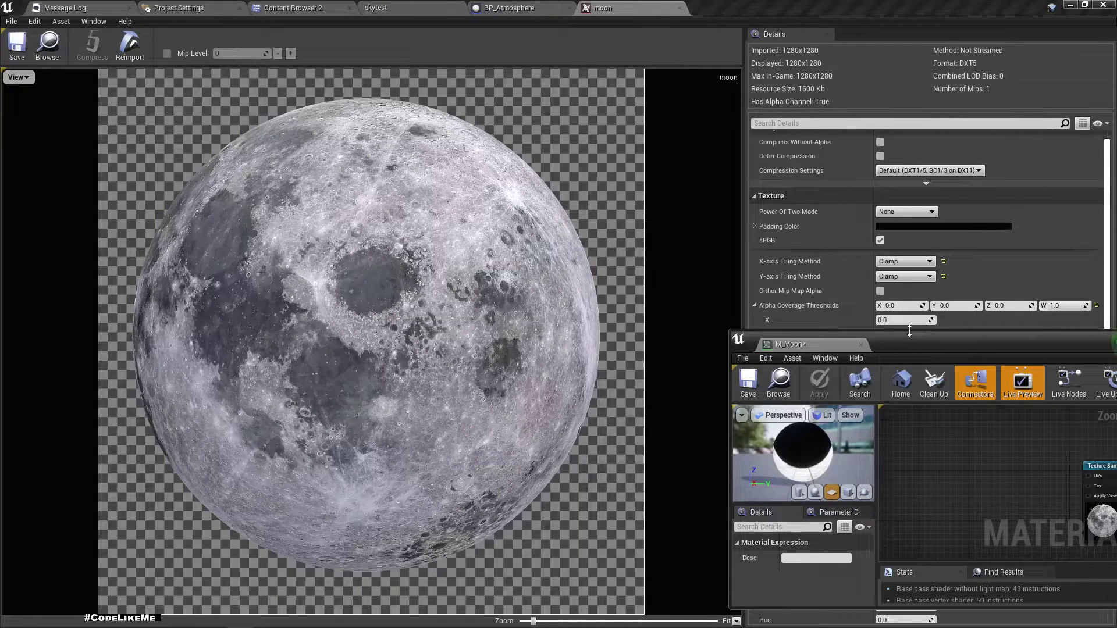
pyautogui.moveTo(910, 334); pyautogui.dragTo(911, 156)
pyautogui.moveTo(945, 491); pyautogui.dragTo(976, 485, button='right')
pyautogui.click(928, 482)
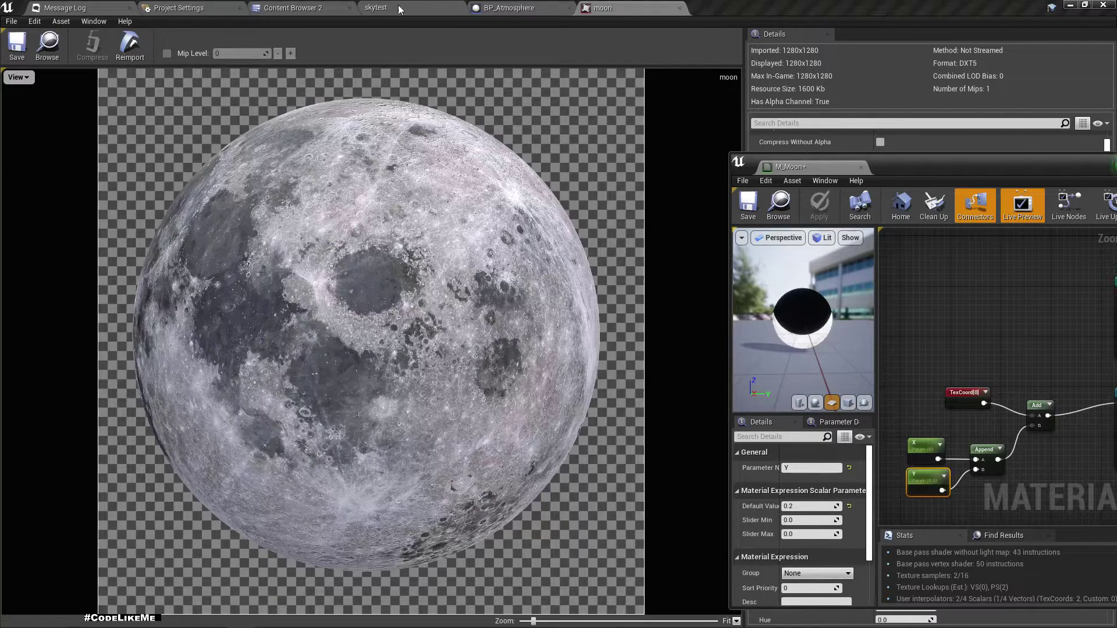
pyautogui.click(376, 8)
# Show the skytest view fullscreen in game view, framing the moon
pyautogui.press('F11')
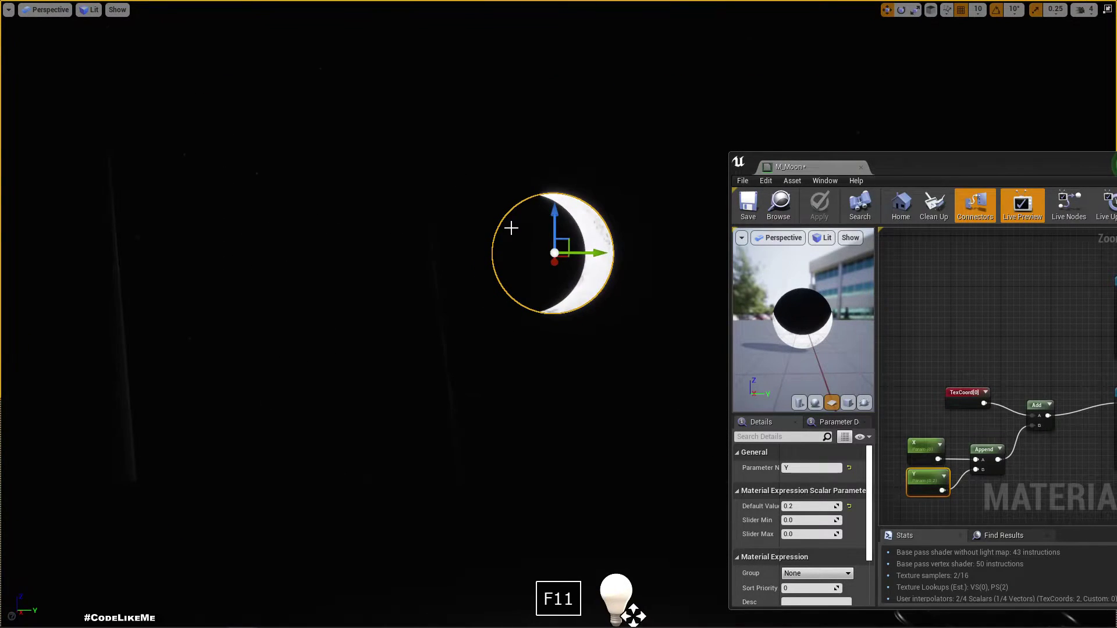
pyautogui.moveTo(466, 241); pyautogui.dragTo(285, 293, button='right')
pyautogui.press('g')
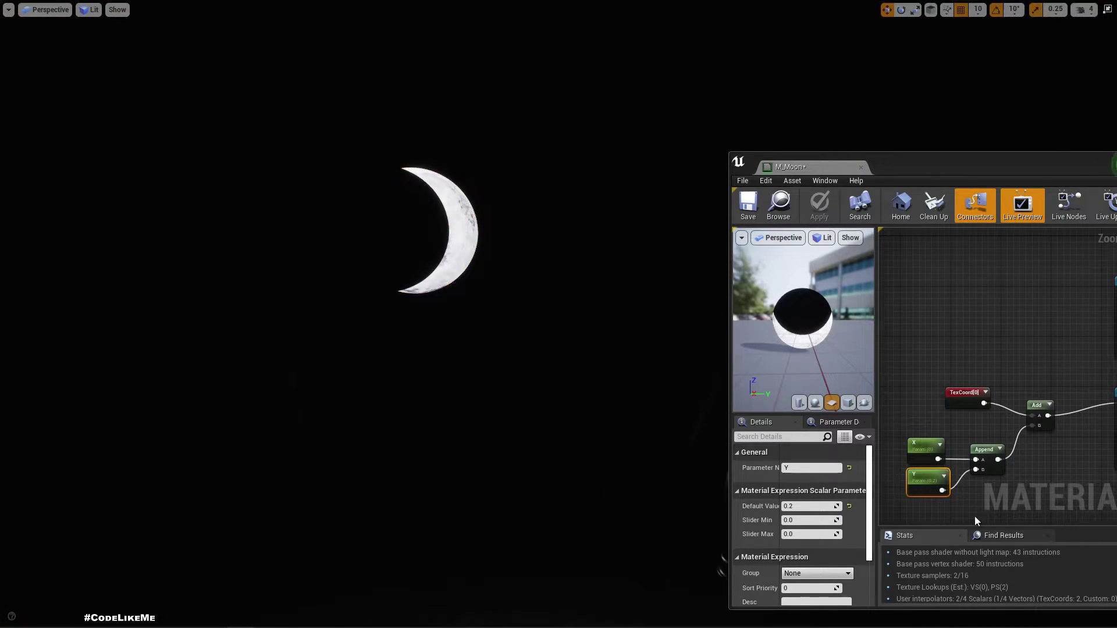
# Scrub the Y default to preview moon phases, then set it back to 0.2
pyautogui.moveTo(808, 506)
pyautogui.mouseDown()
pyautogui.moveTo(826, 507)
pyautogui.moveTo(786, 506)
pyautogui.moveTo(817, 506)
pyautogui.mouseUp()
pyautogui.click(817, 506)
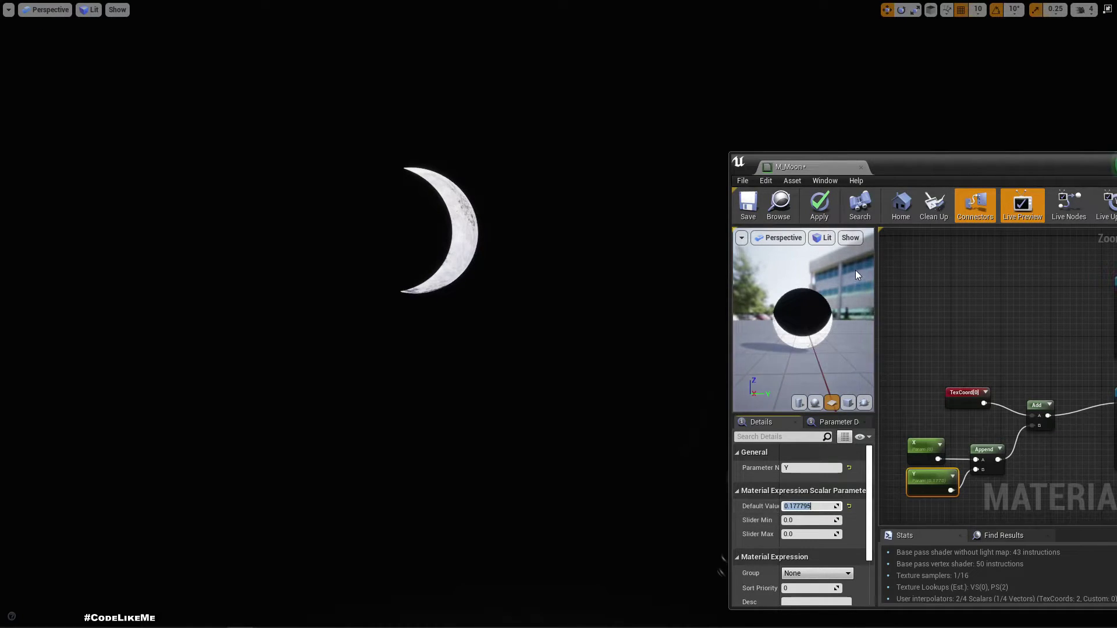
pyautogui.write('0.2')
pyautogui.press('Return')
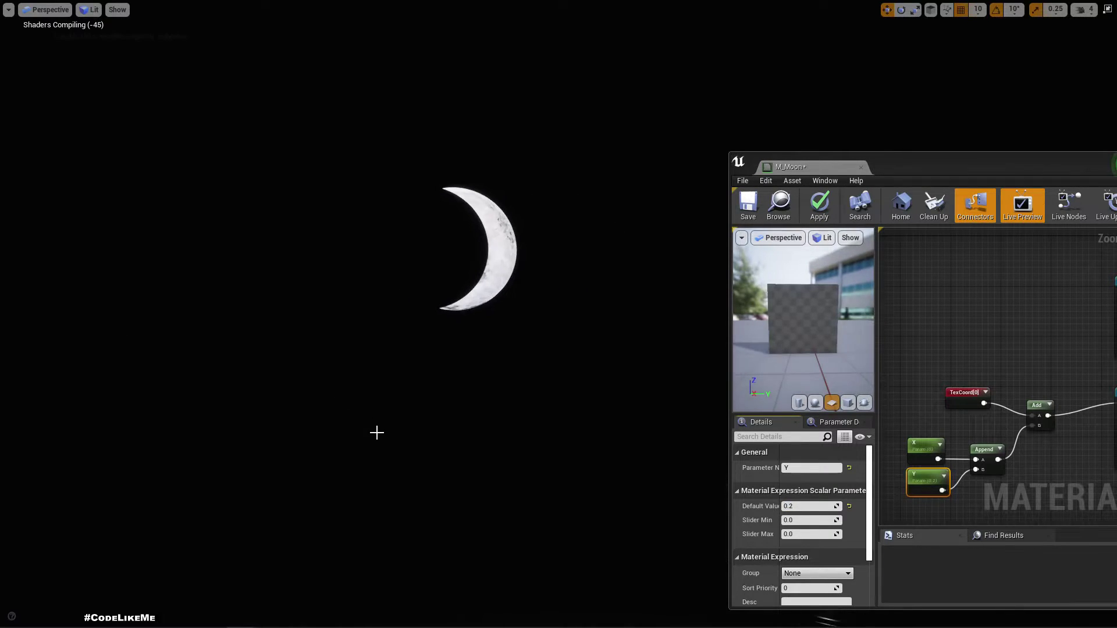
# Exit fullscreen and dock the M_Moon editor as a main tab
pyautogui.press('F11')
pyautogui.moveTo(819, 170); pyautogui.dragTo(718, 7)
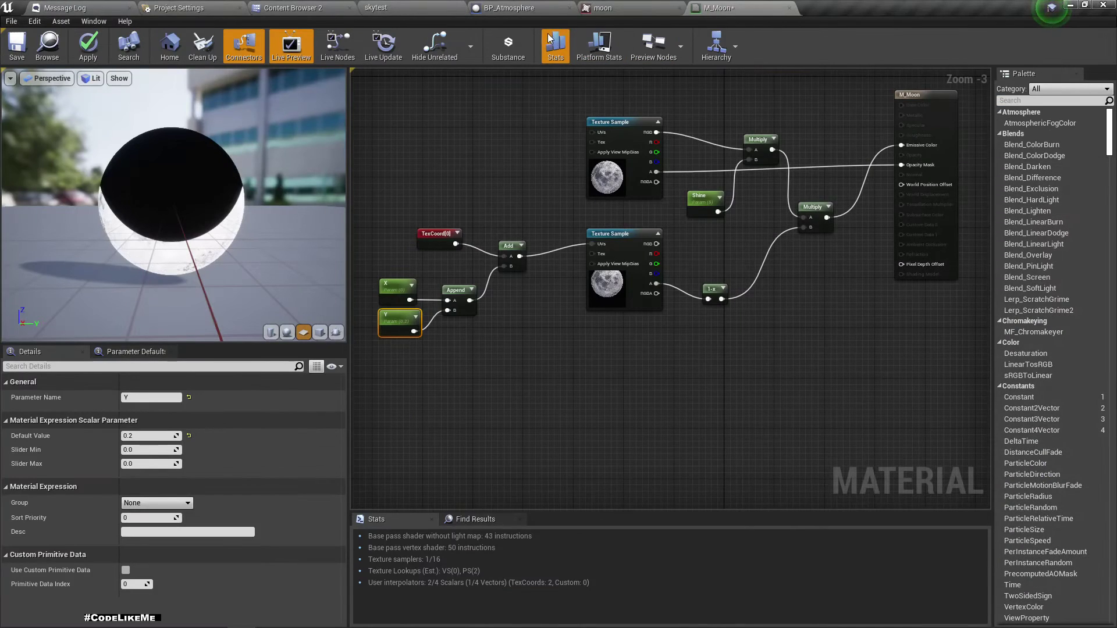
pyautogui.moveTo(531, 386); pyautogui.dragTo(544, 352, button='right')
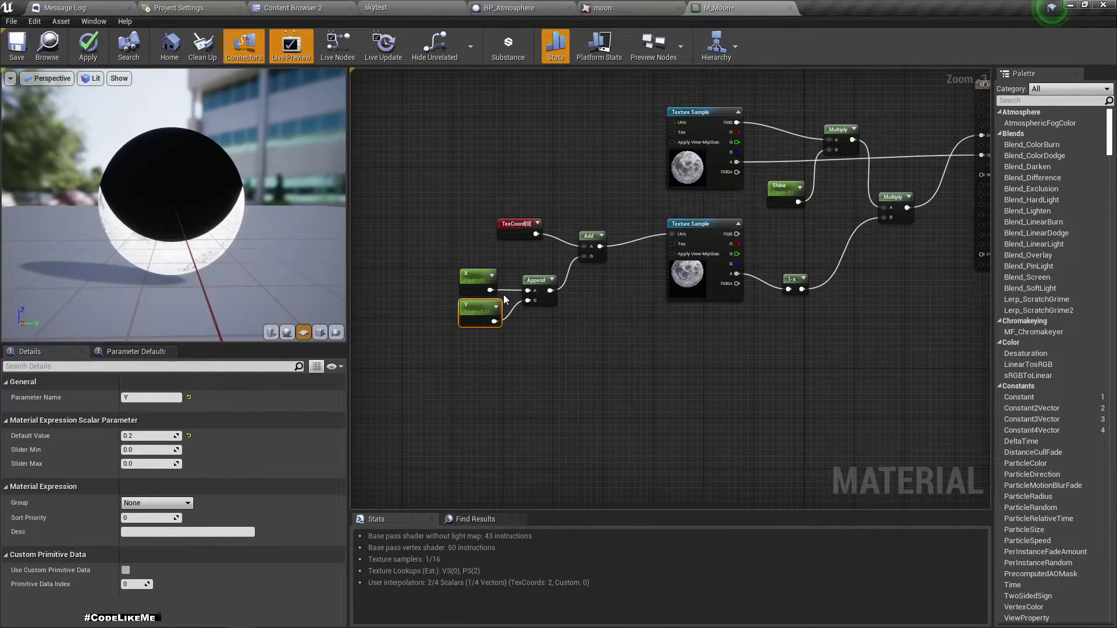
# Rename the Y scalar parameter to 'phase' and apply the material
pyautogui.click(150, 398)
pyautogui.press('Right')
pyautogui.hotkey('ctrl', 'a')
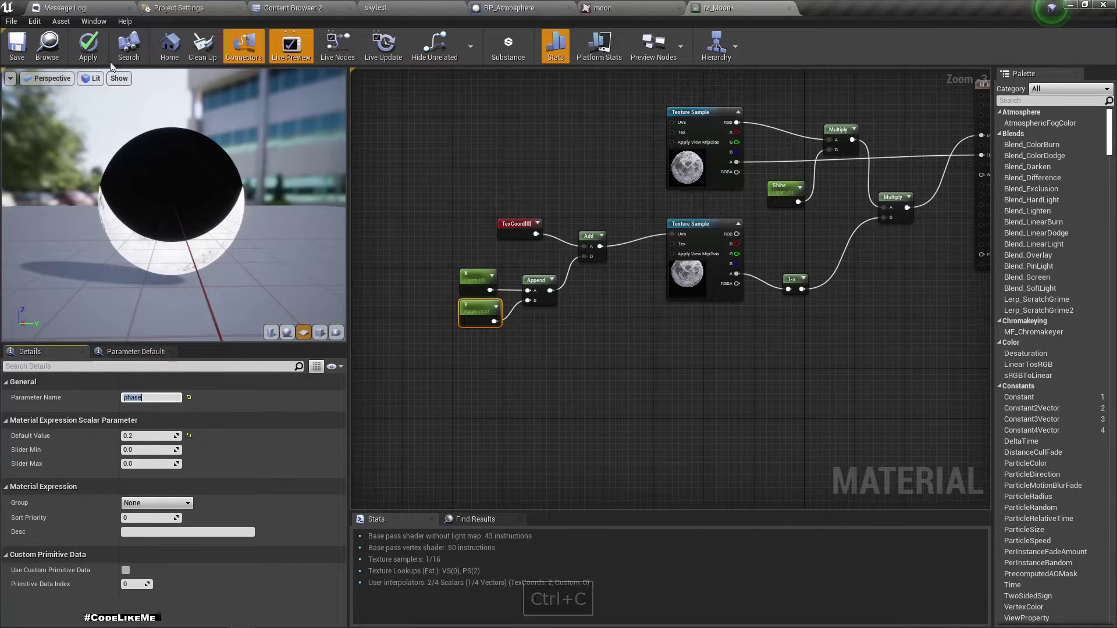
pyautogui.click(88, 42)
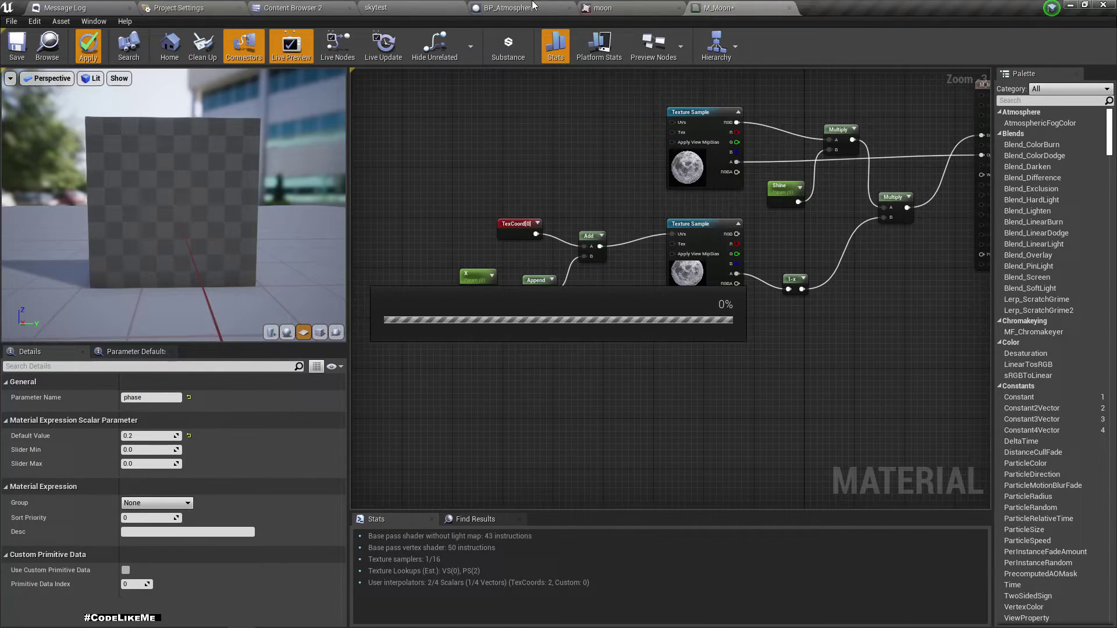
# Duplicate BP_Atmosphere's Time variable as a float named 'phase' and compile
pyautogui.click(524, 8)
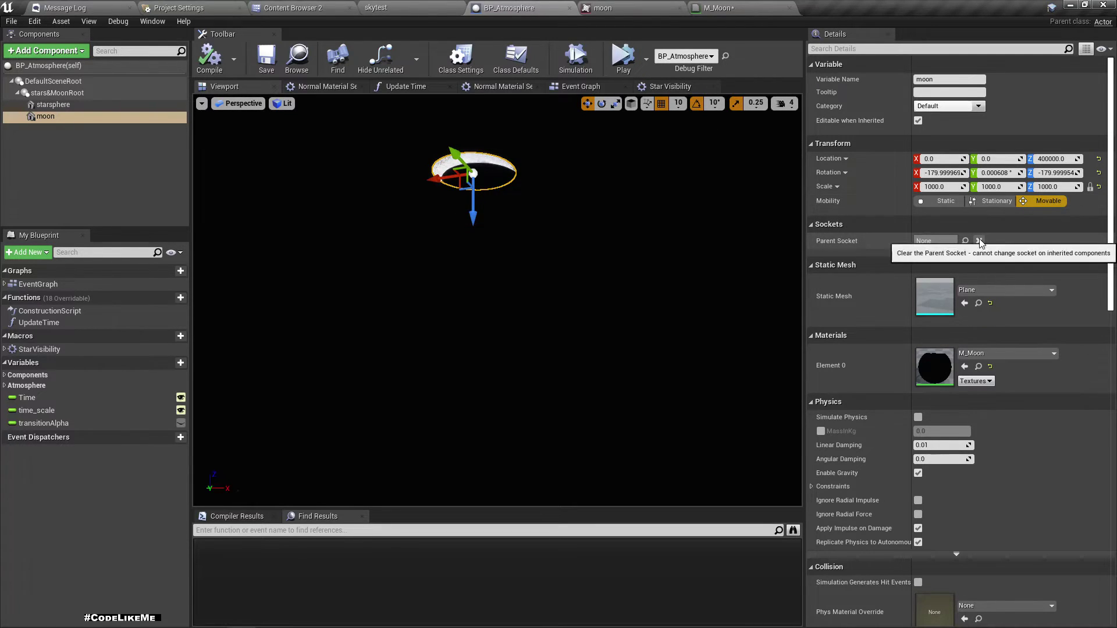
pyautogui.click(58, 399)
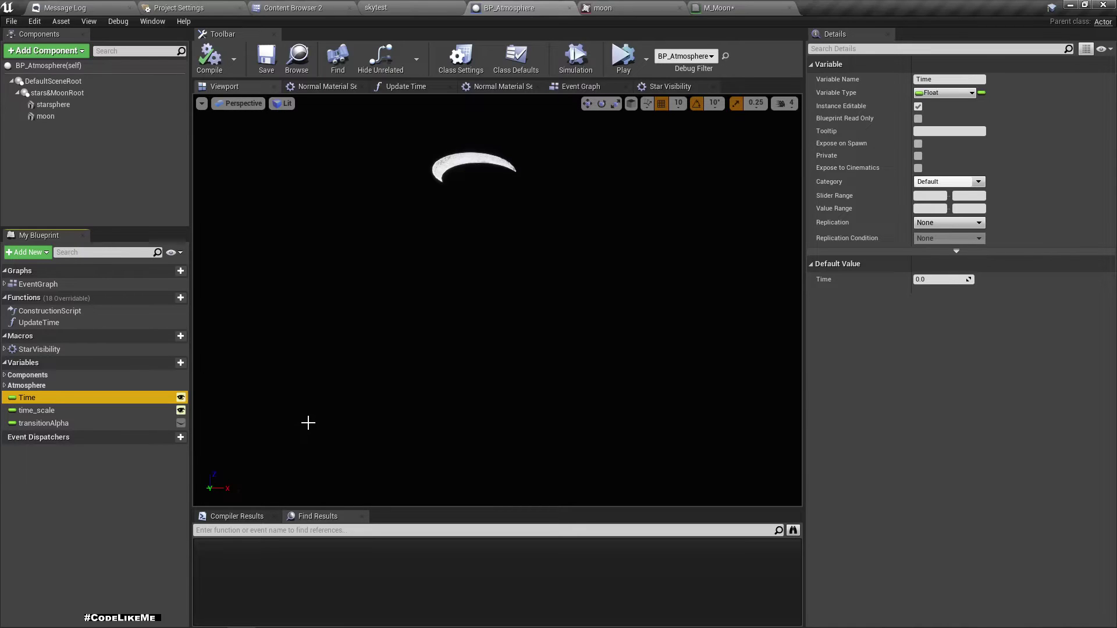
pyautogui.hotkey('ctrl', 'w')
pyautogui.write('phase')
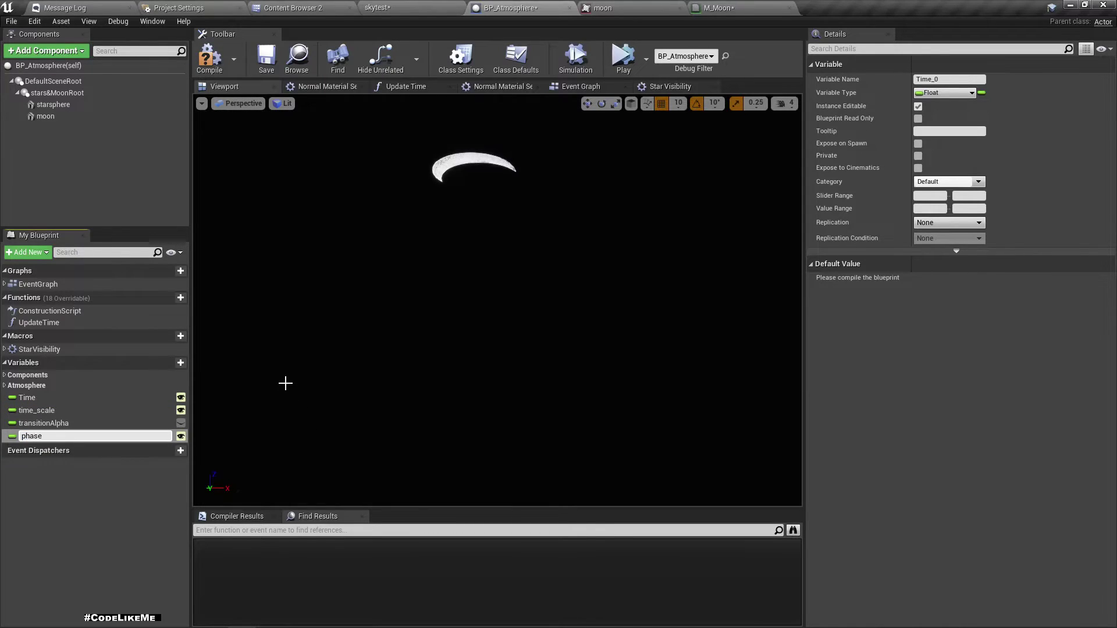
pyautogui.press('Return')
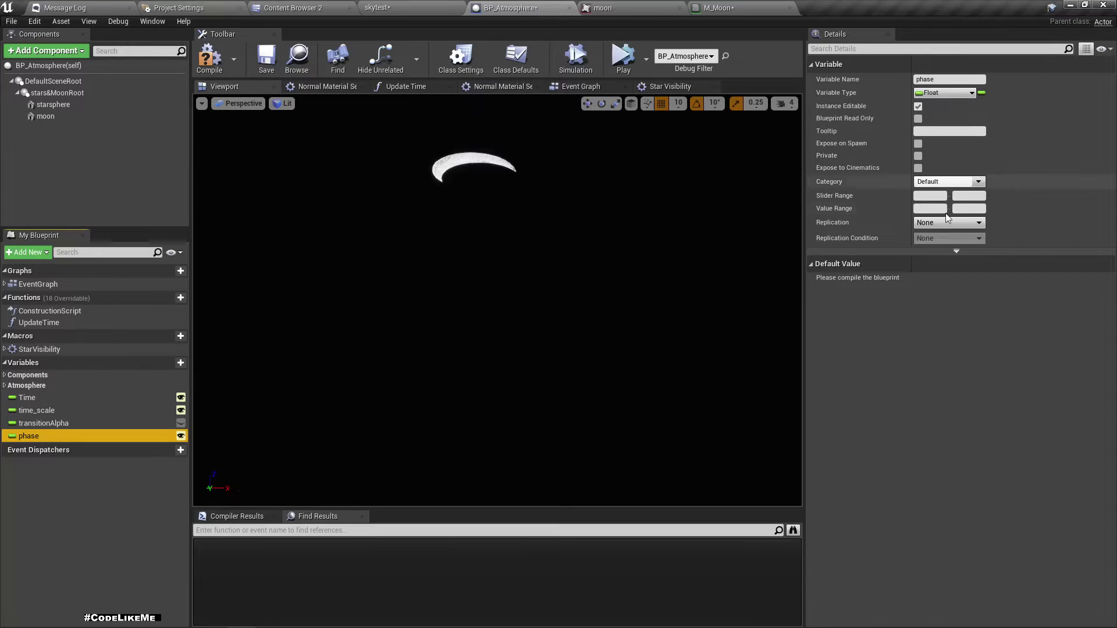
pyautogui.click(205, 57)
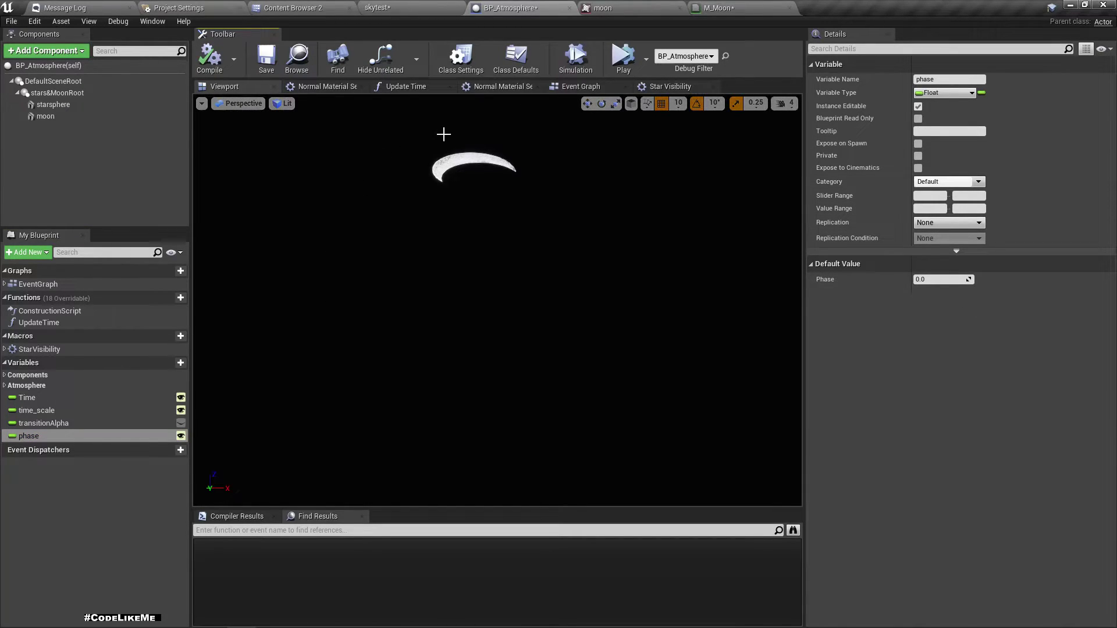
# Move the Star Visibility node next to Update Time in the Event Graph and inspect it
pyautogui.click(574, 92)
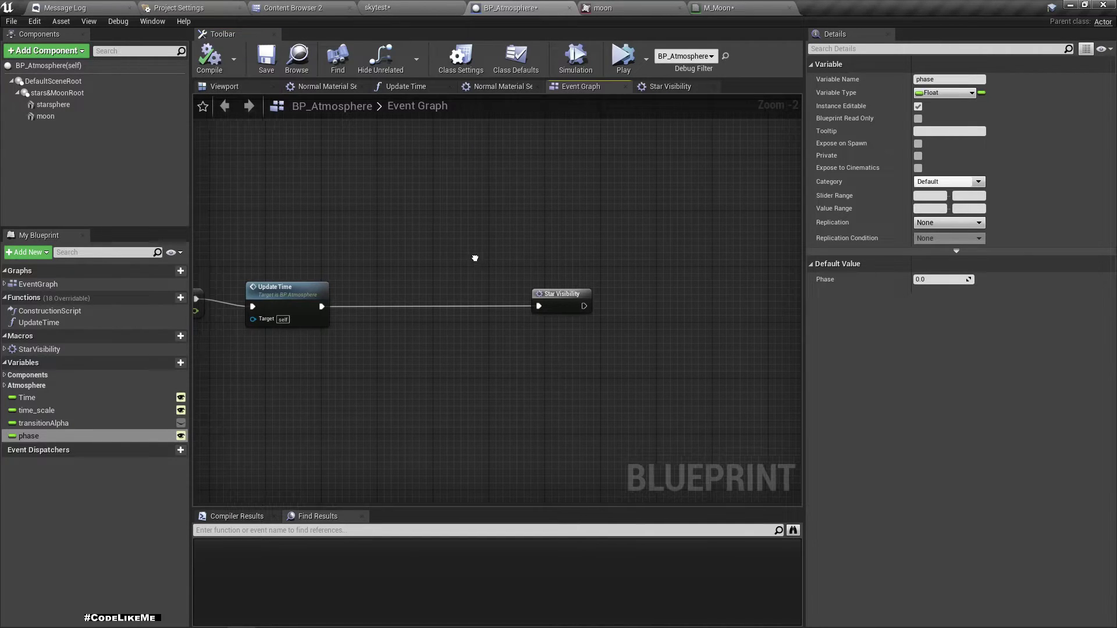
pyautogui.moveTo(478, 256); pyautogui.dragTo(595, 233, button='right')
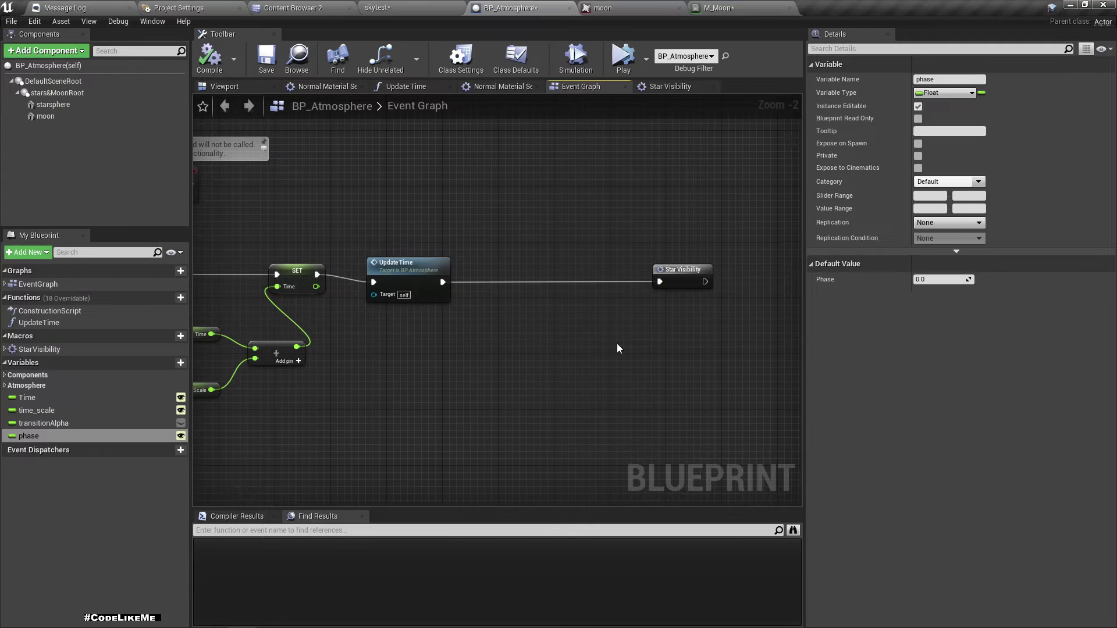
pyautogui.click(681, 277)
pyautogui.moveTo(382, 361); pyautogui.dragTo(429, 384, button='right')
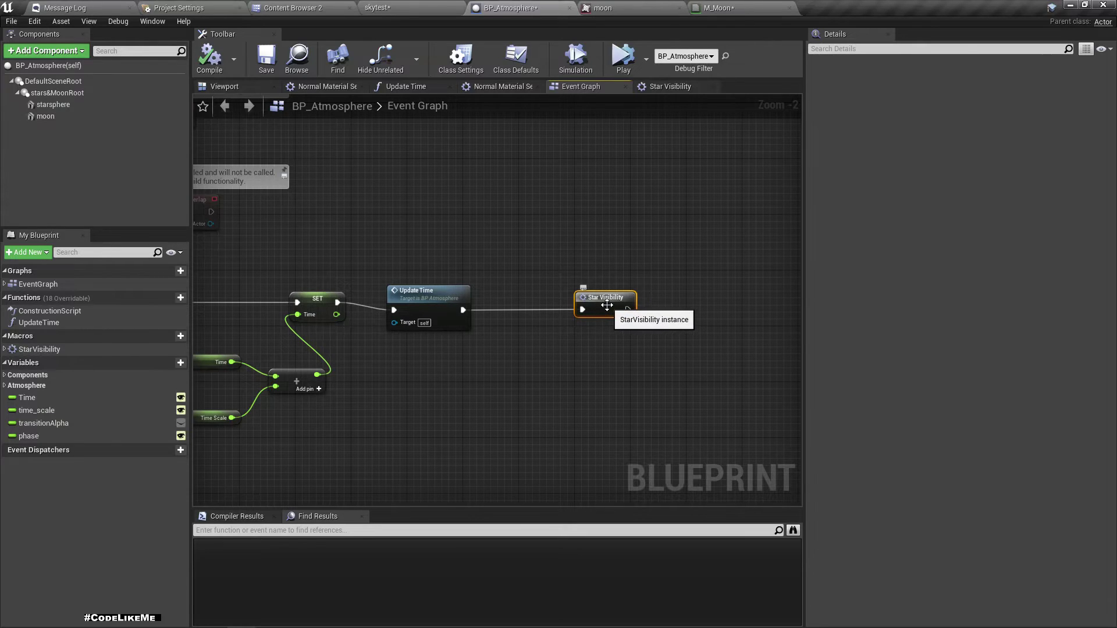
pyautogui.moveTo(607, 305); pyautogui.dragTo(551, 313)
pyautogui.doubleClick(550, 313)
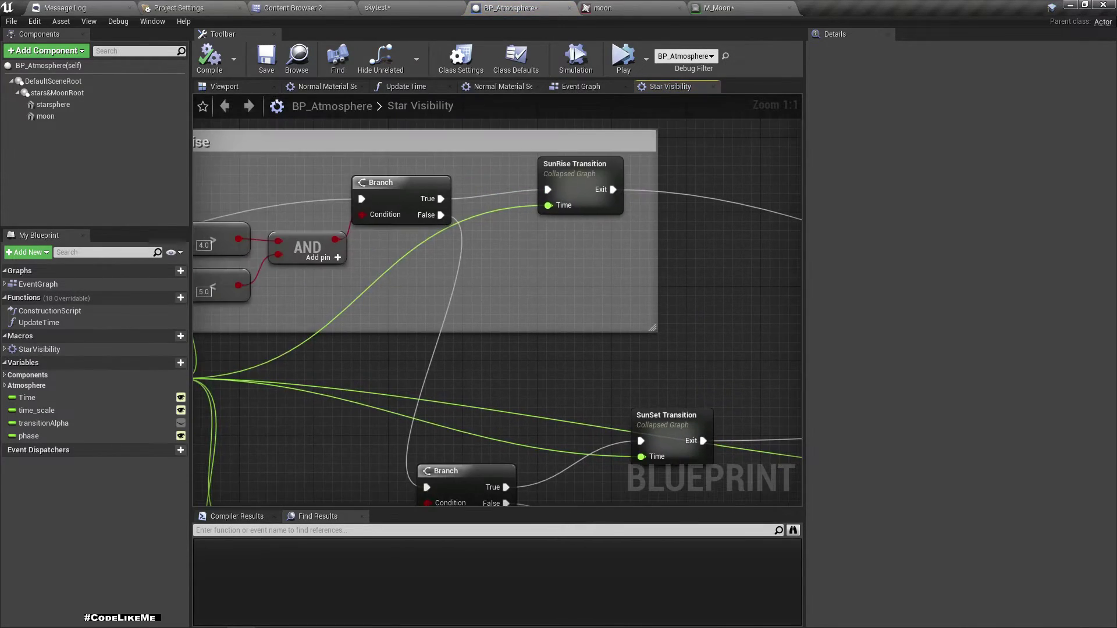
# Inspect the Event Tick chain and the disabled event nodes above it
pyautogui.click(581, 87)
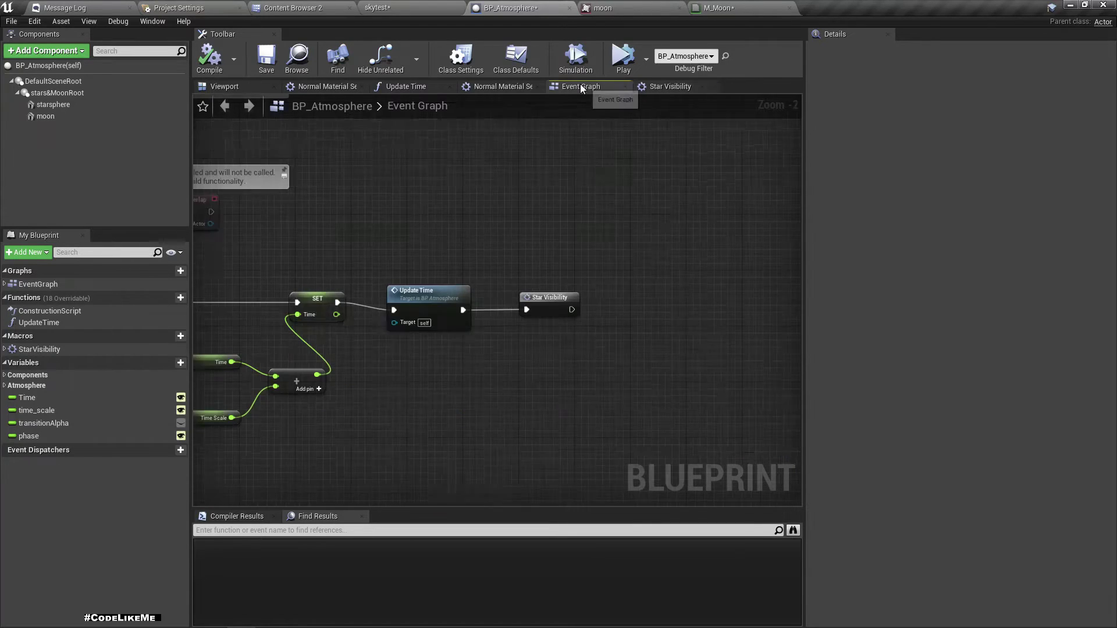
pyautogui.moveTo(423, 423); pyautogui.dragTo(590, 347, button='right')
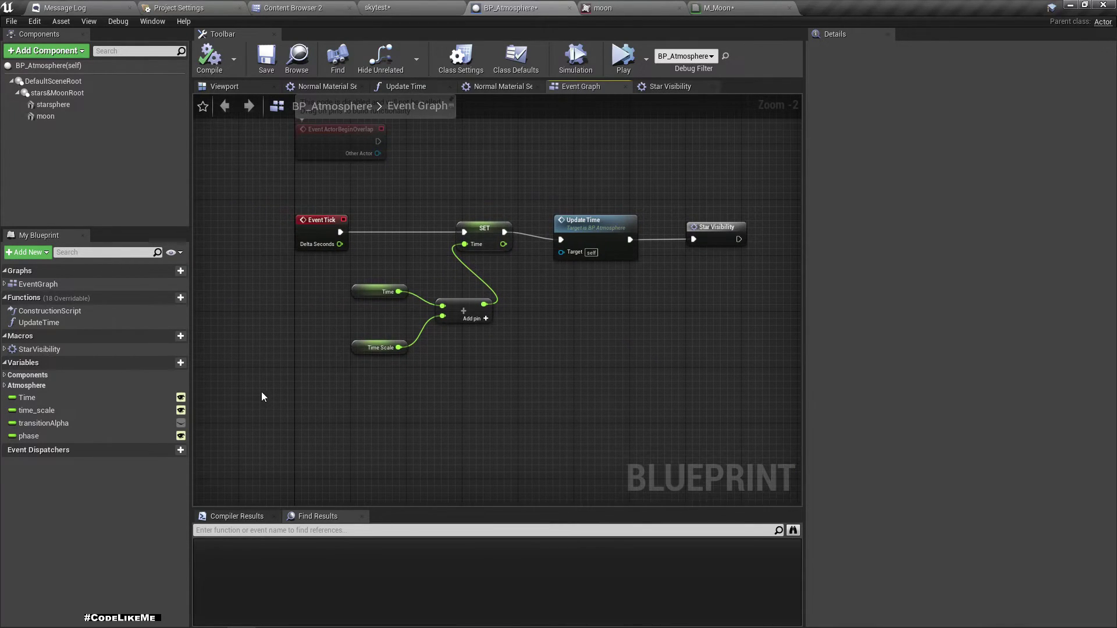
pyautogui.moveTo(259, 375); pyautogui.dragTo(237, 441, button='right')
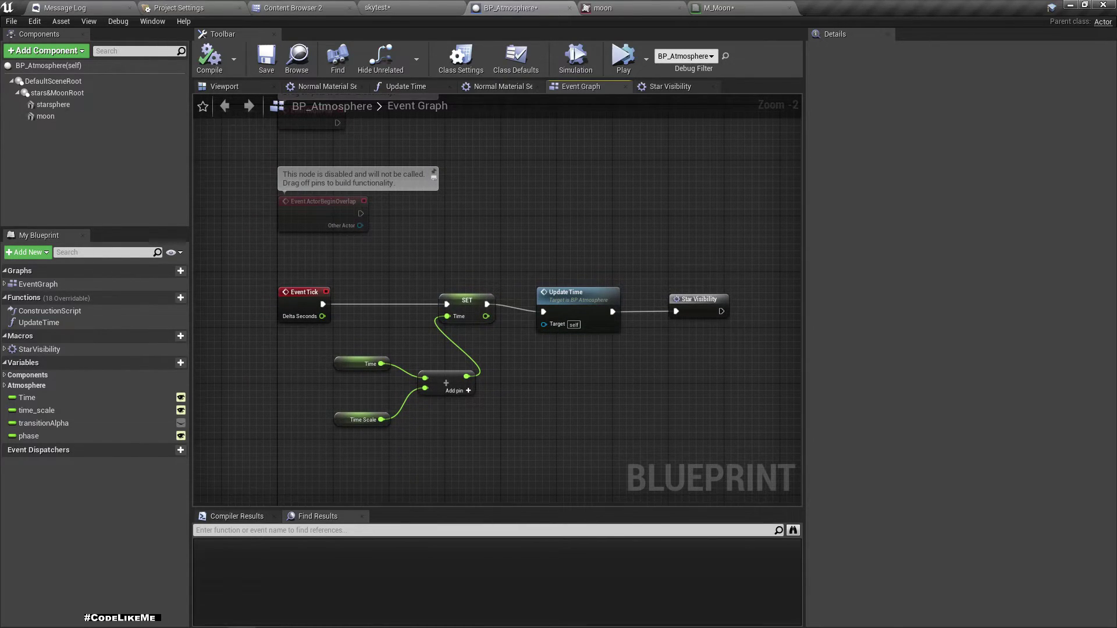
pyautogui.moveTo(423, 416); pyautogui.dragTo(406, 370, button='right')
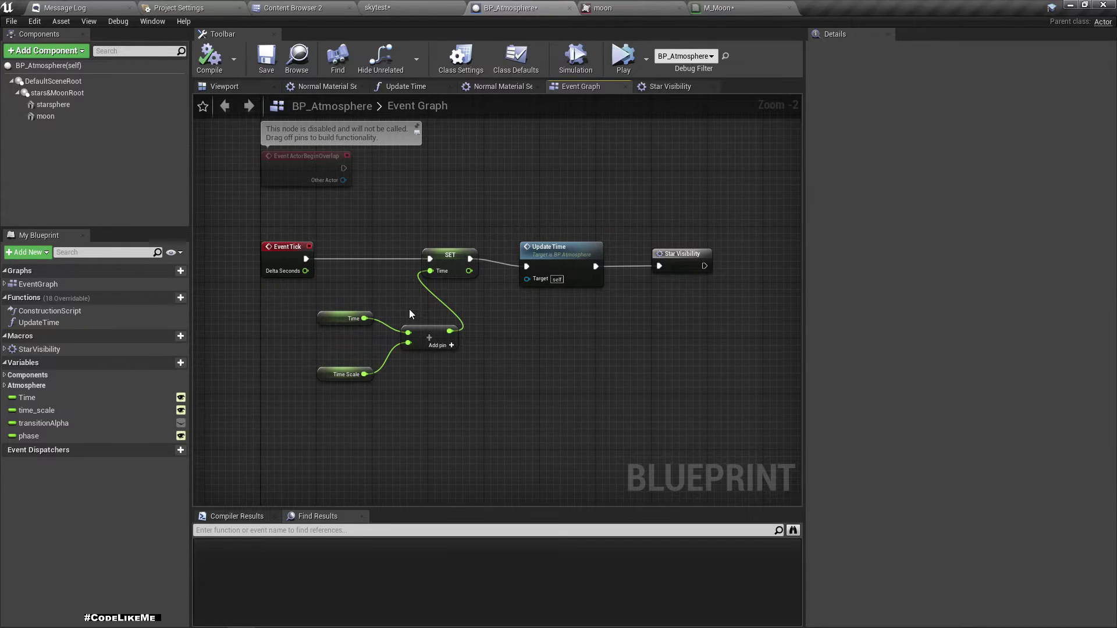
pyautogui.moveTo(304, 375); pyautogui.dragTo(278, 466, button='right')
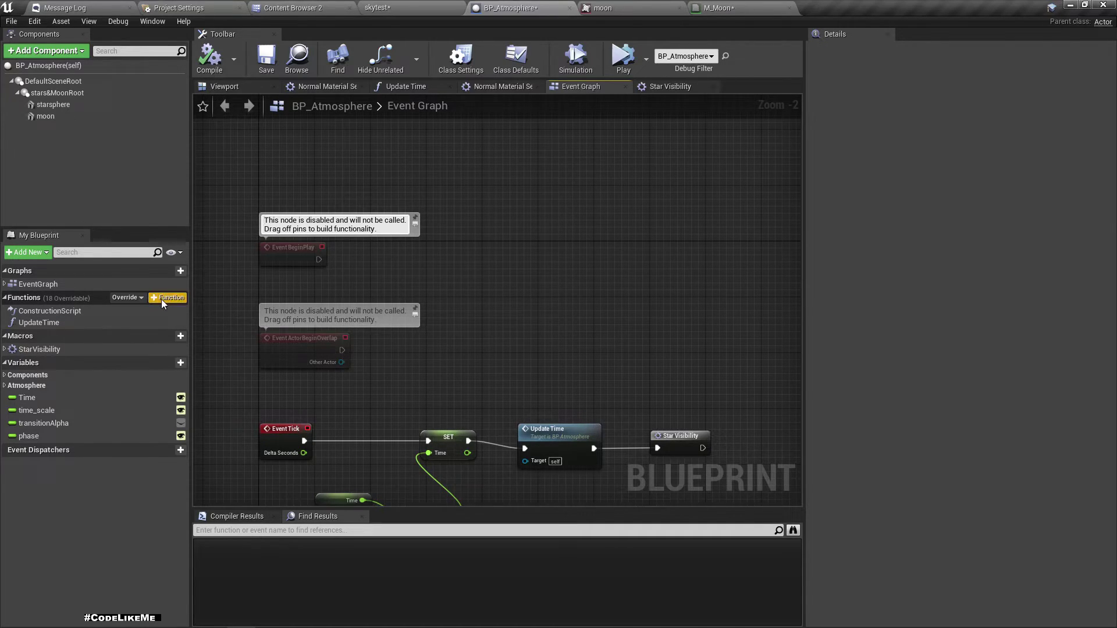
# Create a new blueprint function named UpdateMoonPhase
pyautogui.click(179, 297)
pyautogui.write('Upda')
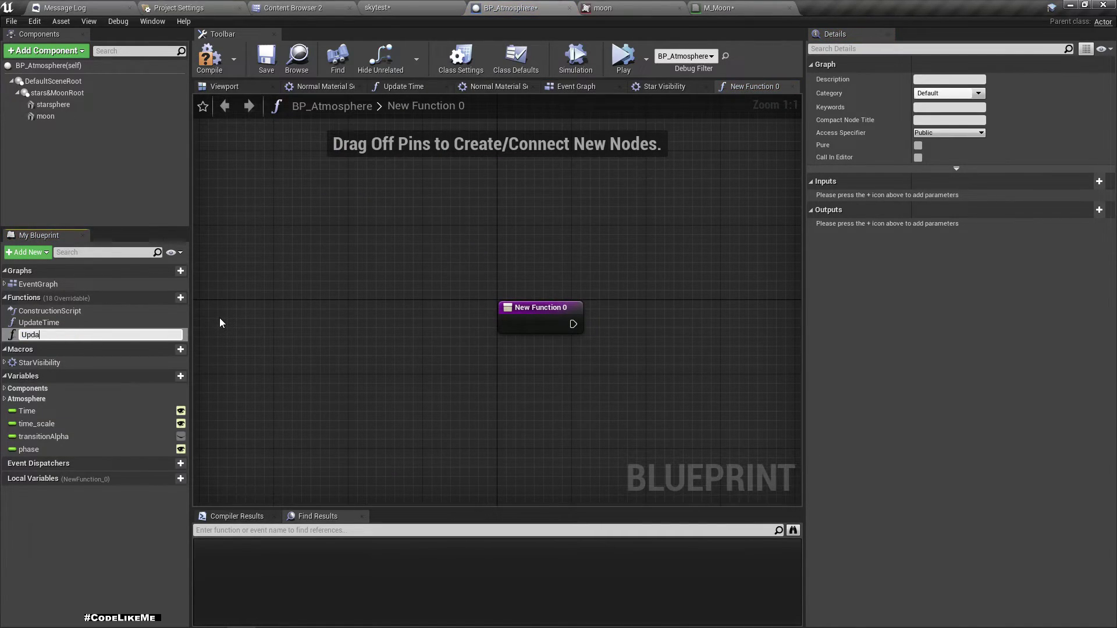
pyautogui.write('teMoonPhase')
pyautogui.press('Return')
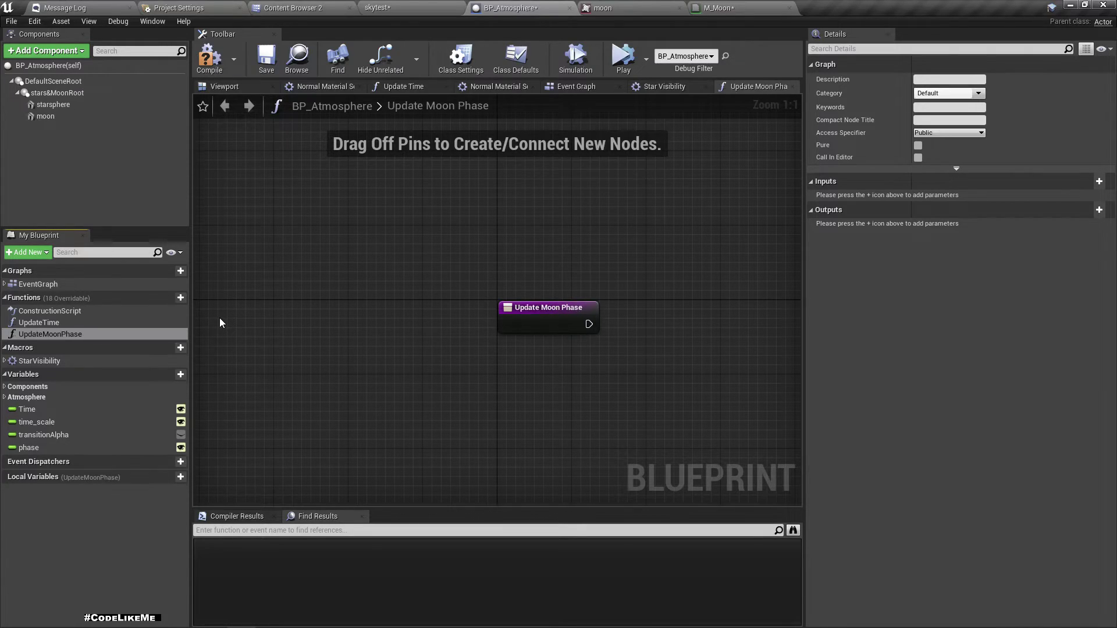
# Add a Moon getter feeding Set Scalar Parameter Value on Materials, wired to the function entry
pyautogui.moveTo(615, 437); pyautogui.dragTo(572, 399, button='right')
pyautogui.moveTo(45, 116); pyautogui.dragTo(423, 358)
pyautogui.moveTo(505, 365); pyautogui.dragTo(532, 365)
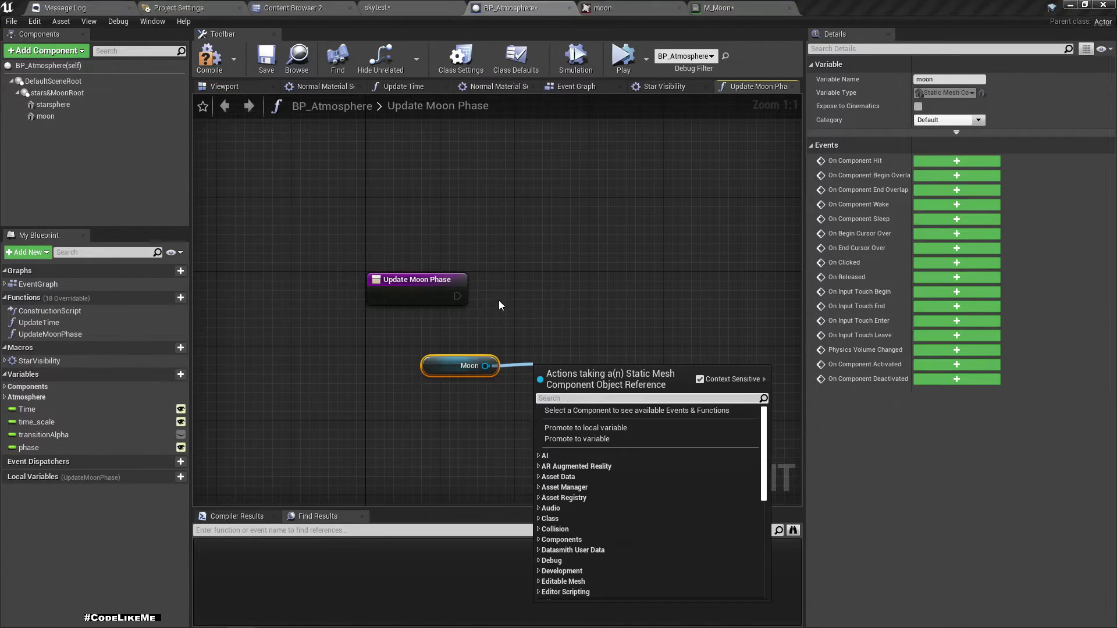
pyautogui.write('set sca')
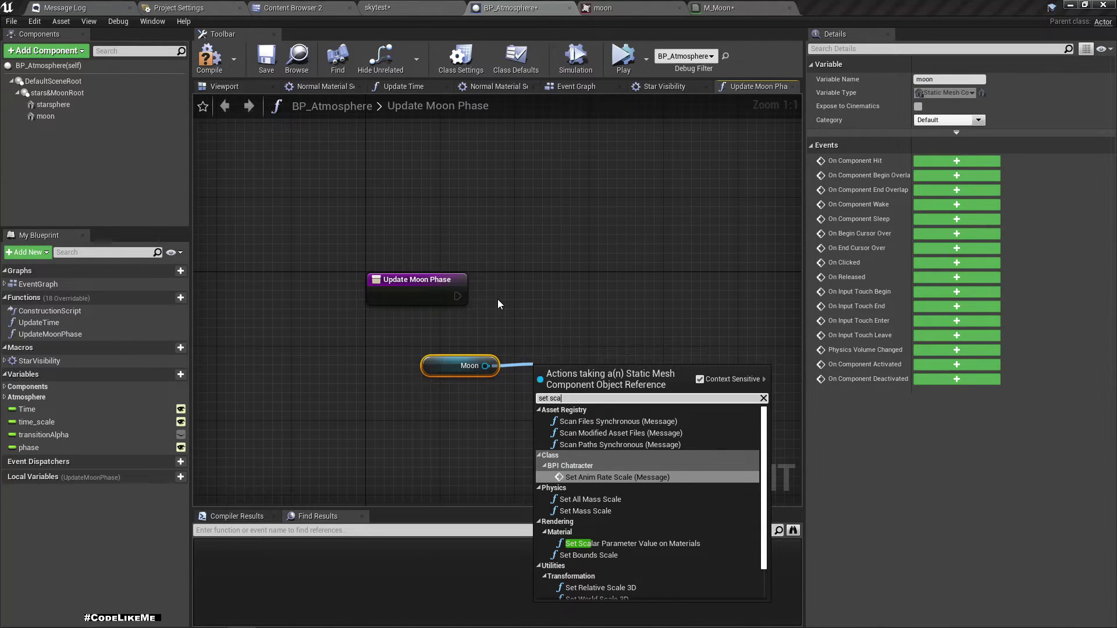
pyautogui.write('l')
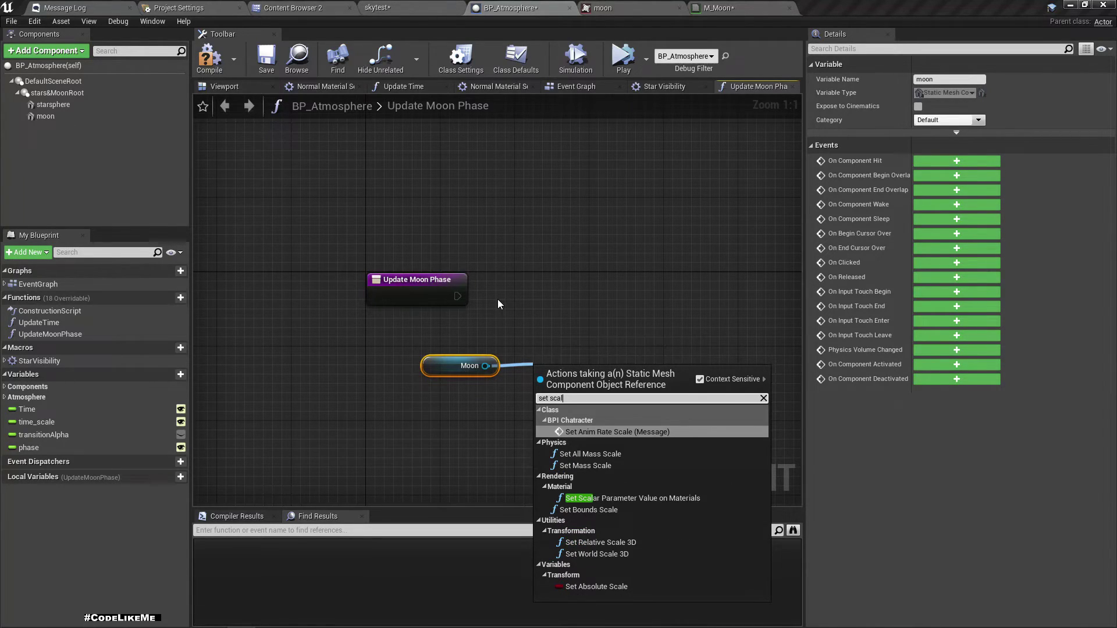
pyautogui.write('ar')
pyautogui.press('Return')
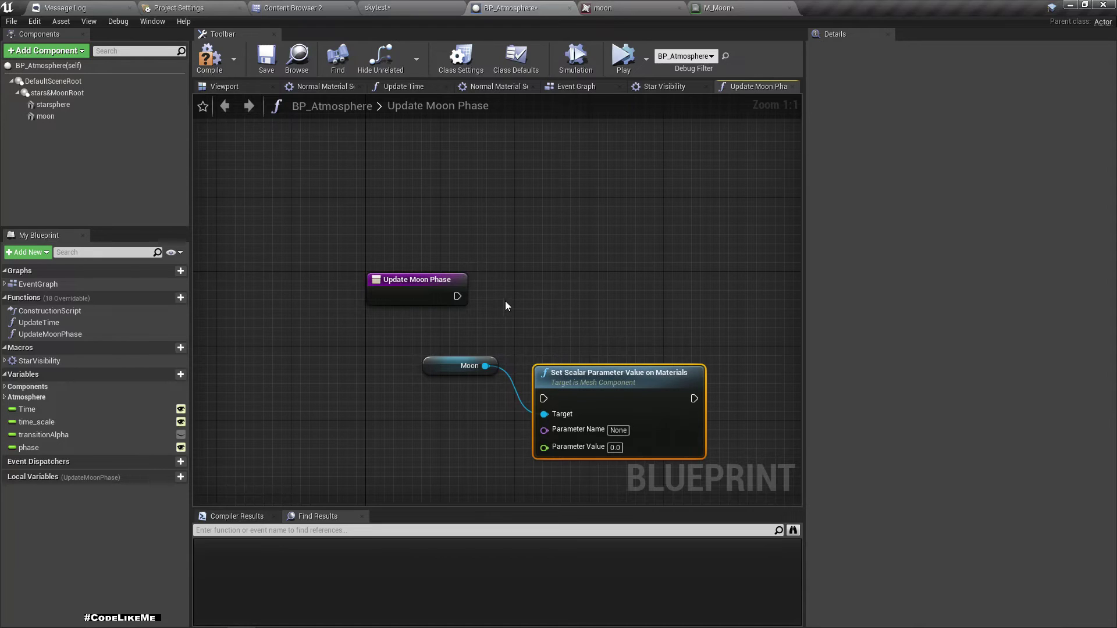
pyautogui.moveTo(652, 420); pyautogui.dragTo(681, 271)
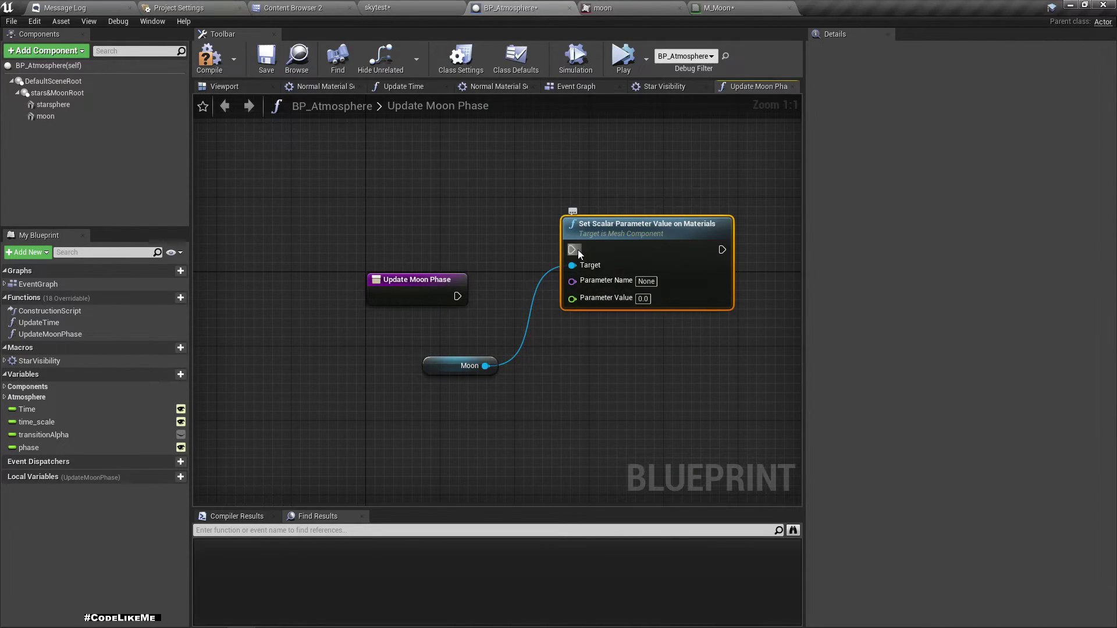
pyautogui.moveTo(579, 253); pyautogui.dragTo(457, 296)
pyautogui.moveTo(634, 256); pyautogui.dragTo(636, 280)
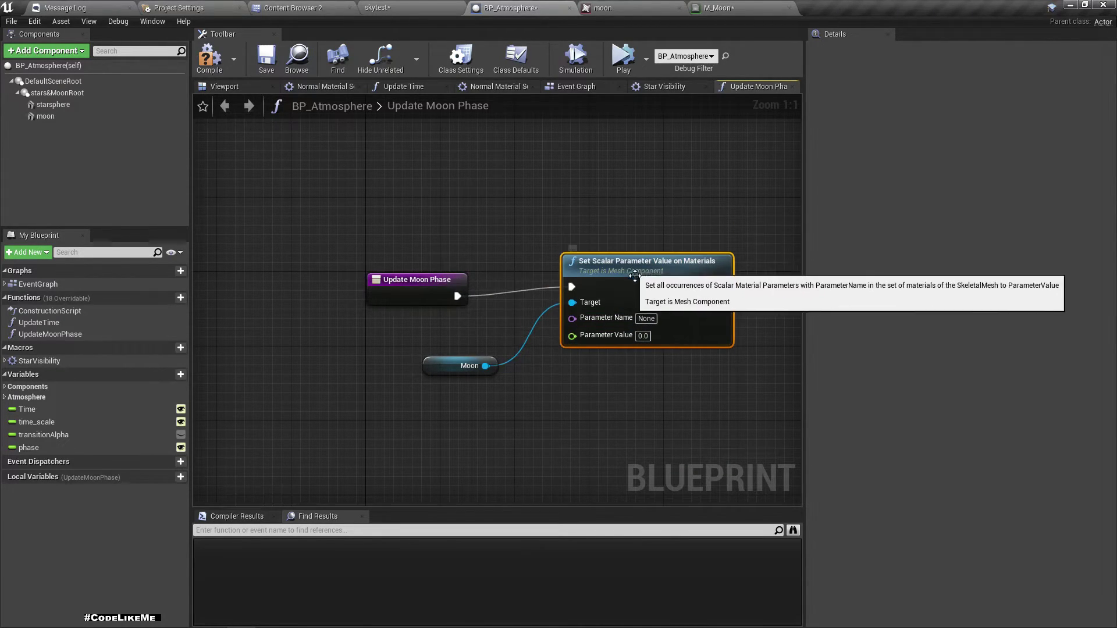
# Set the parameter name to 'phase' and feed the phase variable into Parameter Value
pyautogui.click(646, 318)
pyautogui.write('phase')
pyautogui.press('Return')
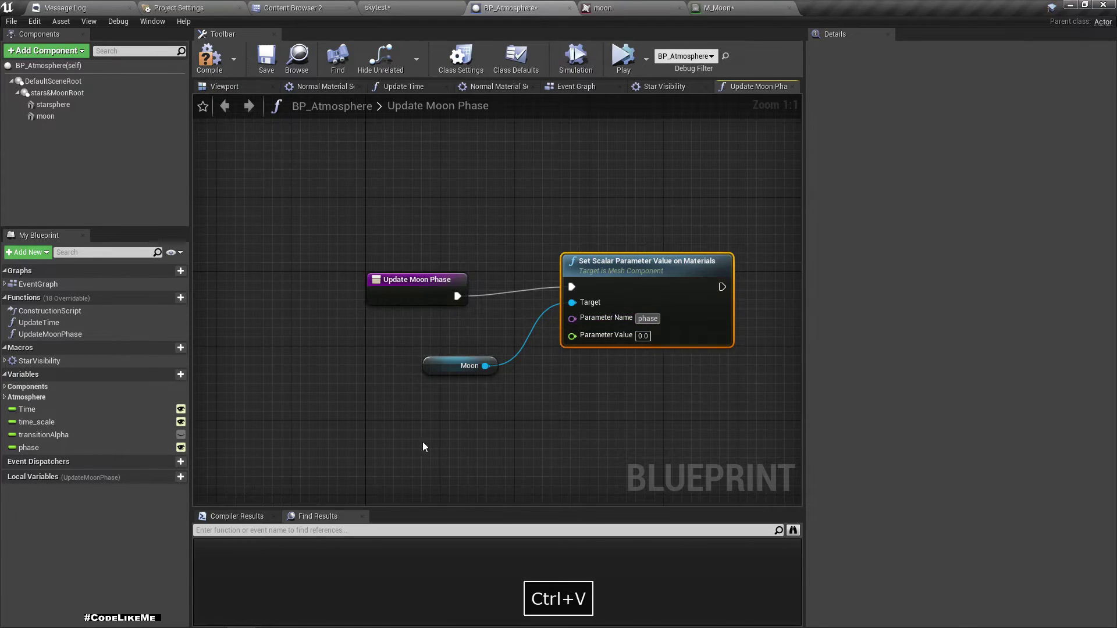
pyautogui.click(65, 447)
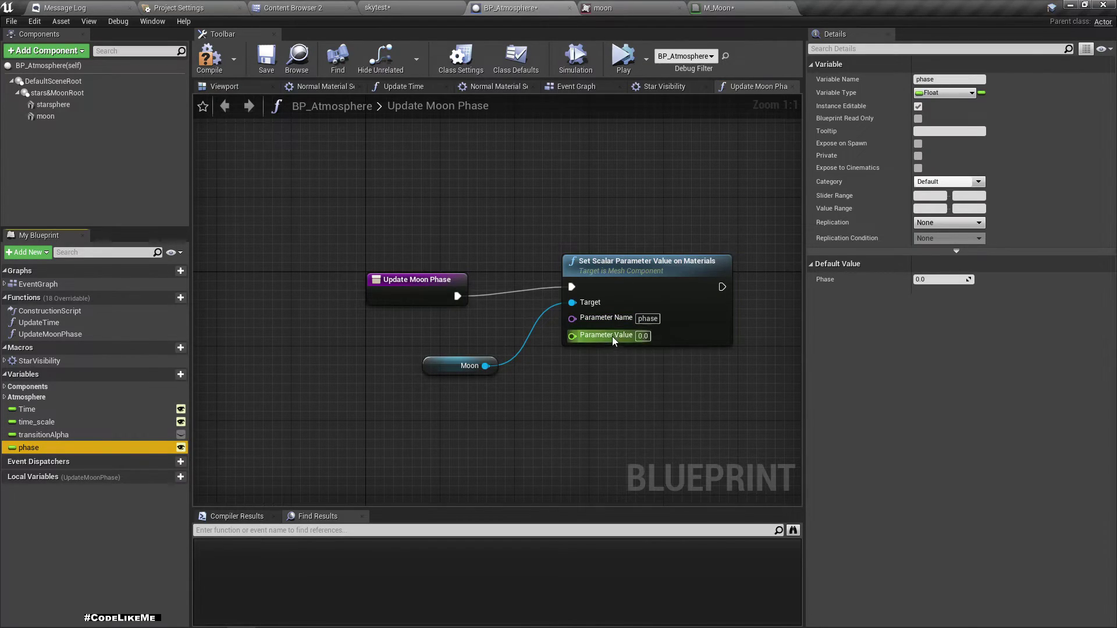
pyautogui.moveTo(79, 447); pyautogui.dragTo(614, 342)
pyautogui.moveTo(457, 329); pyautogui.dragTo(438, 403)
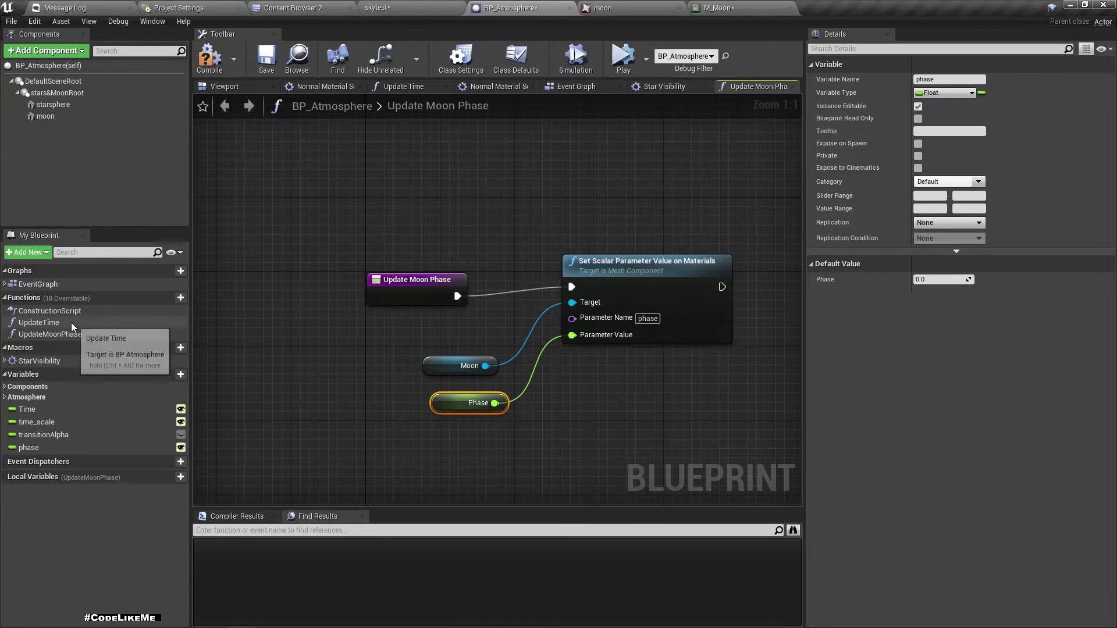
# Call Update Moon Phase after Star Visibility in the Construction Script
pyautogui.doubleClick(49, 311)
pyautogui.moveTo(666, 331); pyautogui.dragTo(460, 337, button='right')
pyautogui.click(658, 295)
pyautogui.moveTo(658, 290); pyautogui.dragTo(568, 355, button='right')
pyautogui.moveTo(59, 335); pyautogui.dragTo(573, 298)
# Check the phase variable's settings and return to the skytest level
pyautogui.click(174, 448)
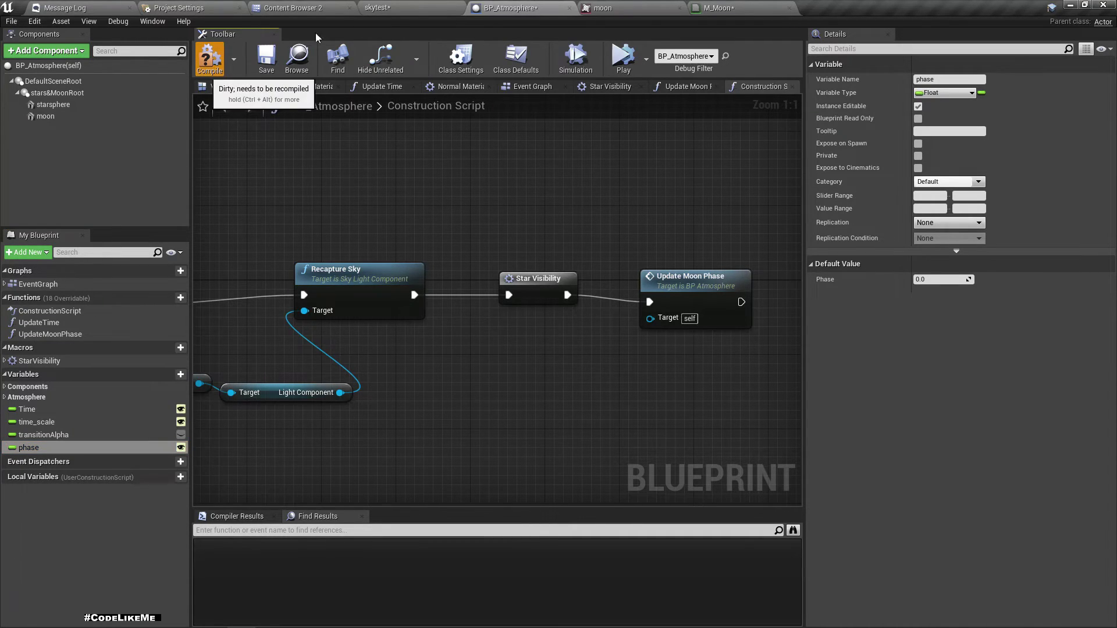
pyautogui.click(387, 6)
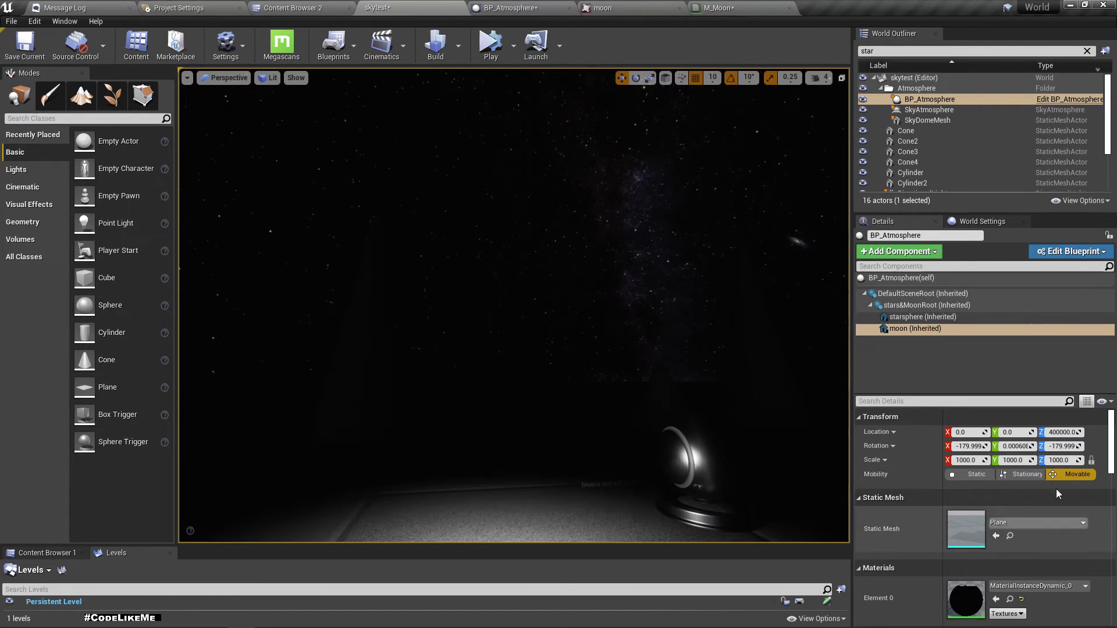
# Select BP_Atmosphere and set its Phase to 1.0 to show a full moon
pyautogui.click(938, 100)
pyautogui.scroll(-2, 1011, 526)
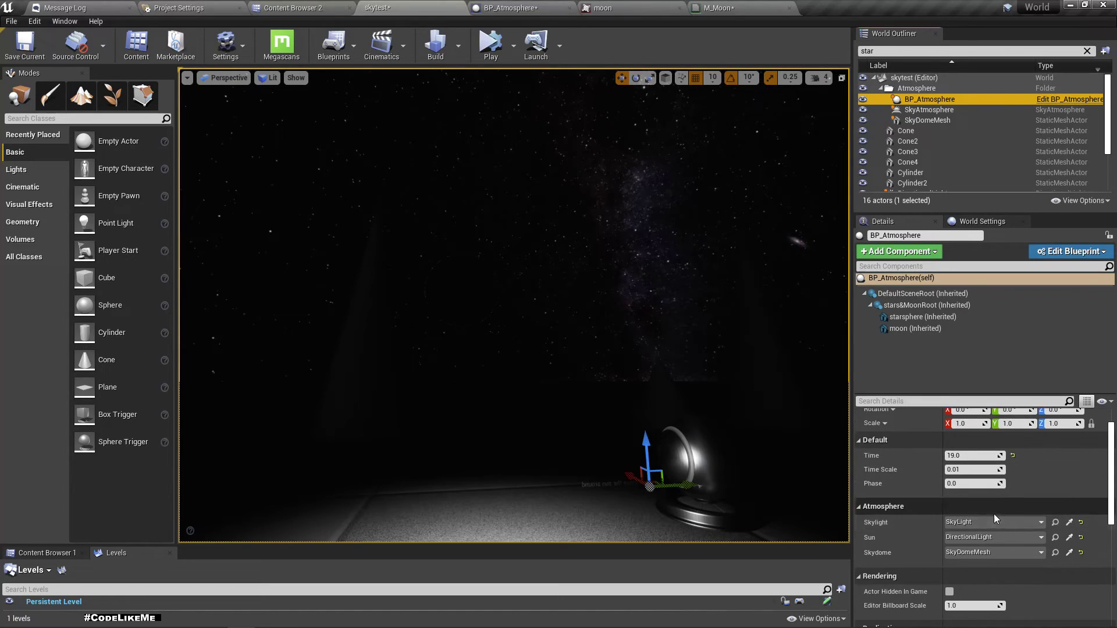
pyautogui.click(982, 487)
pyautogui.write('1')
pyautogui.press('Return')
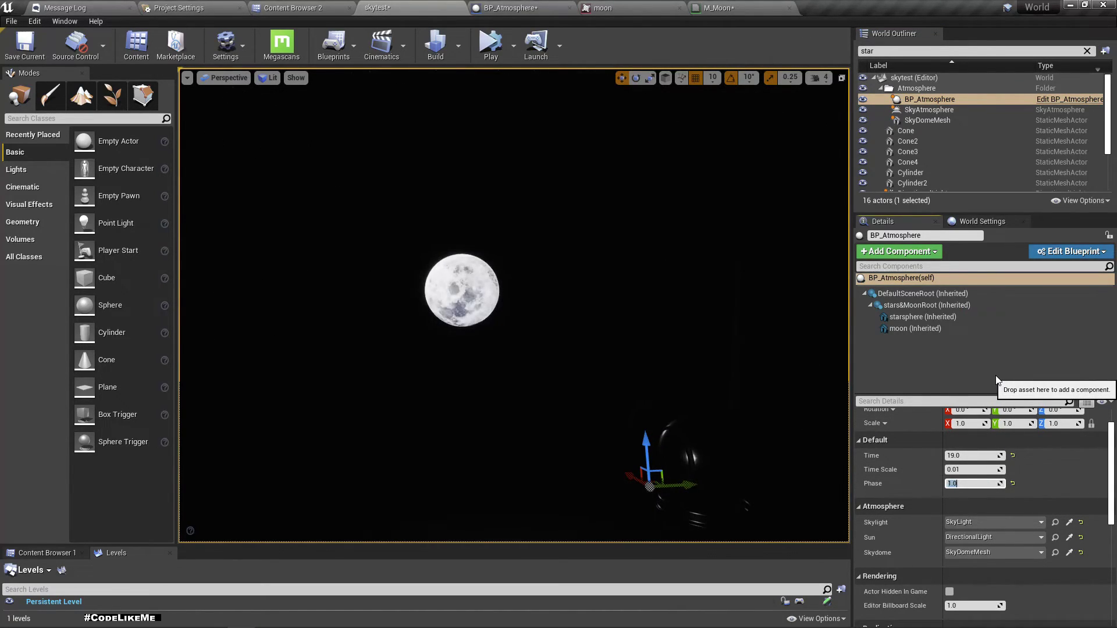
# Lower Phase to 0.5, then 0.3, and view the thin crescent moon above the ground
pyautogui.write('0.5')
pyautogui.press('Return')
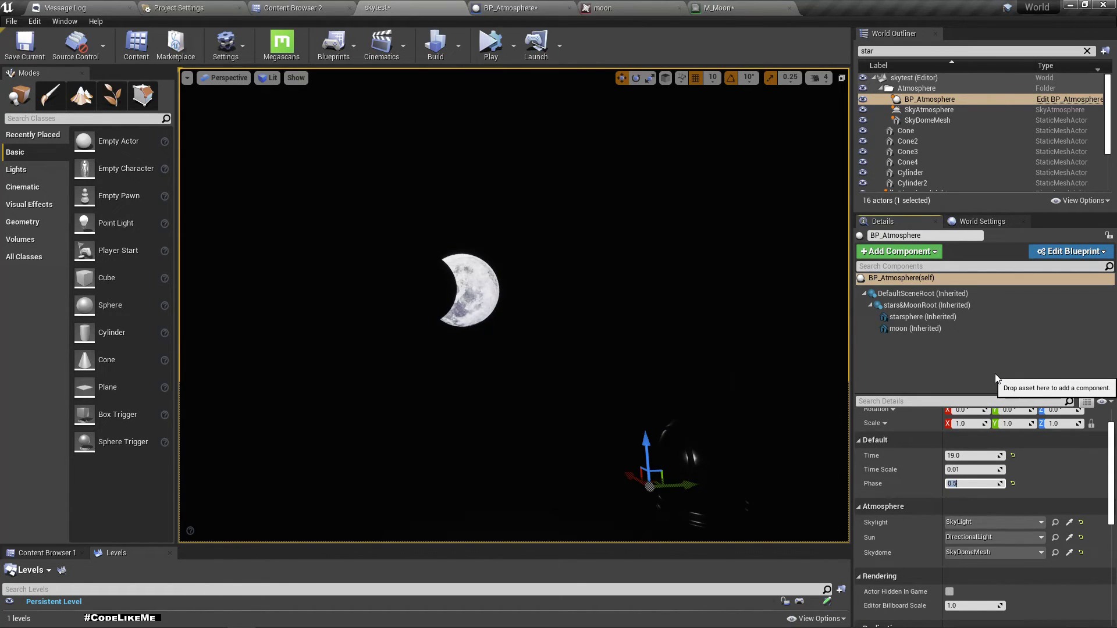
pyautogui.write('.3')
pyautogui.press('Return')
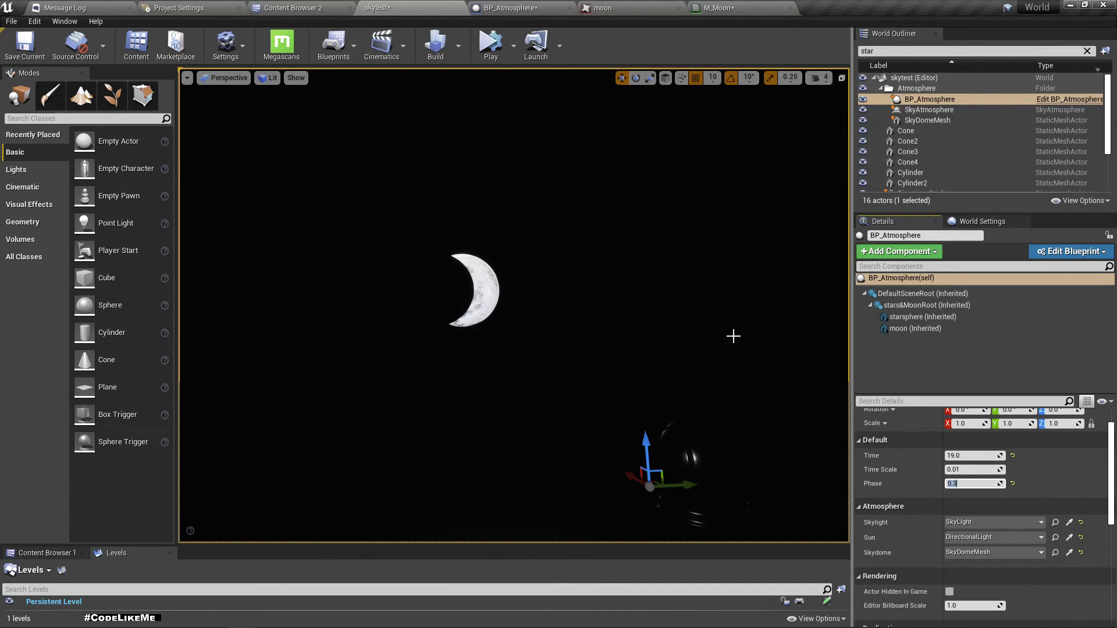
pyautogui.moveTo(712, 333)
pyautogui.mouseDown(button='right')
pyautogui.moveTo(692, 320)
pyautogui.moveTo(757, 329)
pyautogui.moveTo(605, 316)
pyautogui.moveTo(608, 354)
pyautogui.moveTo(608, 303)
pyautogui.moveTo(582, 291)
pyautogui.moveTo(611, 306)
pyautogui.mouseUp(button='right')
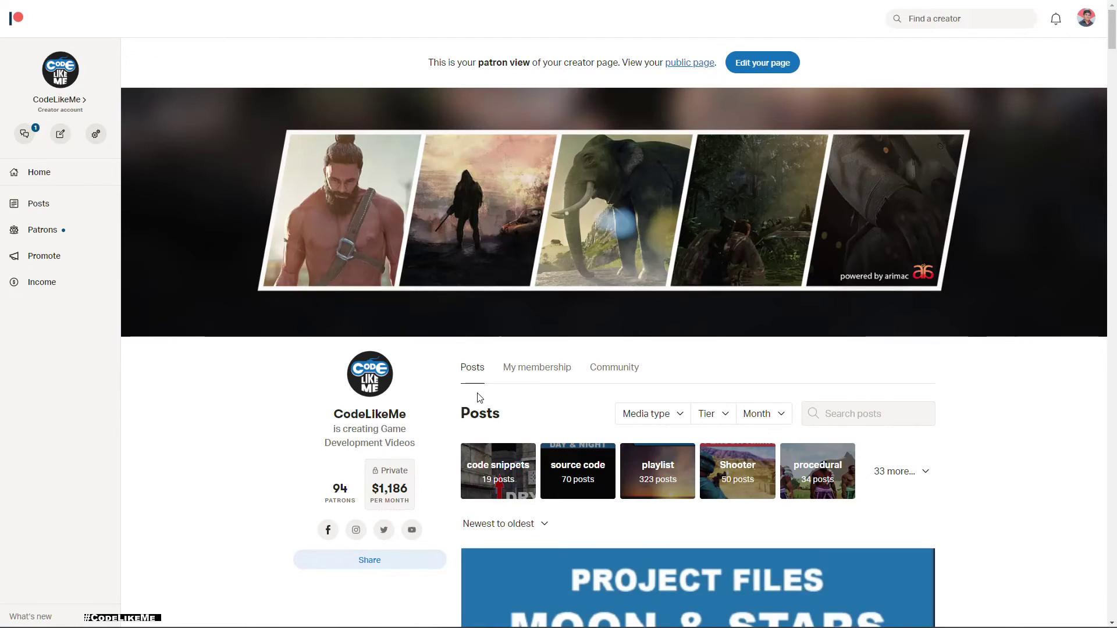
# Scroll the Patreon page down to the 'Project Files : Moon' post with the DayandNight Moon.rar attachment
pyautogui.scroll(-1, 477, 396)
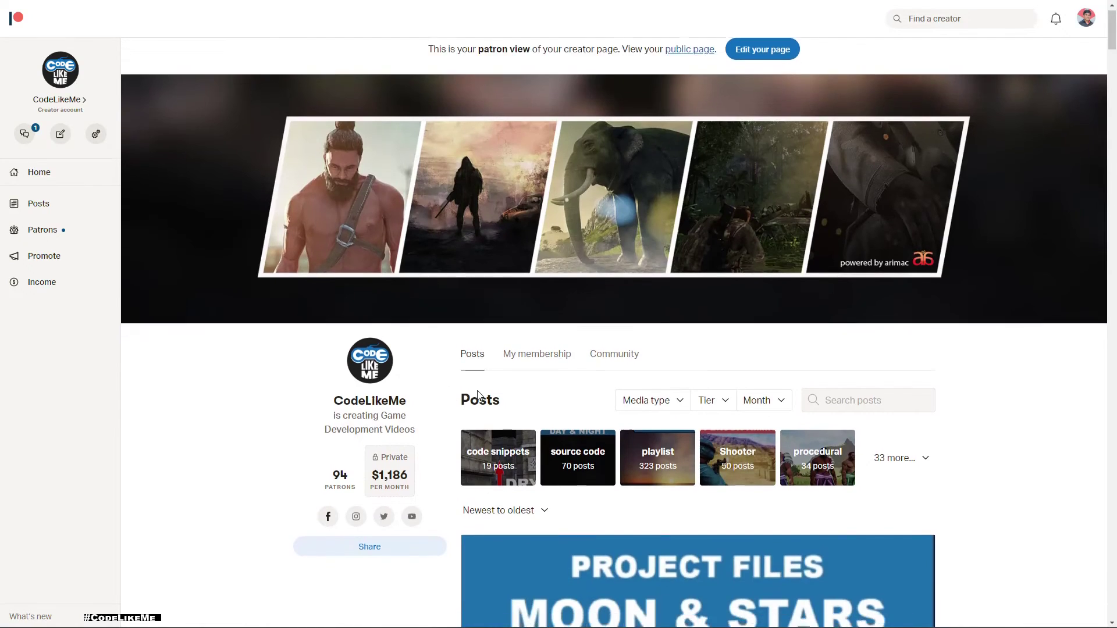
pyautogui.scroll(-10, 666, 340)
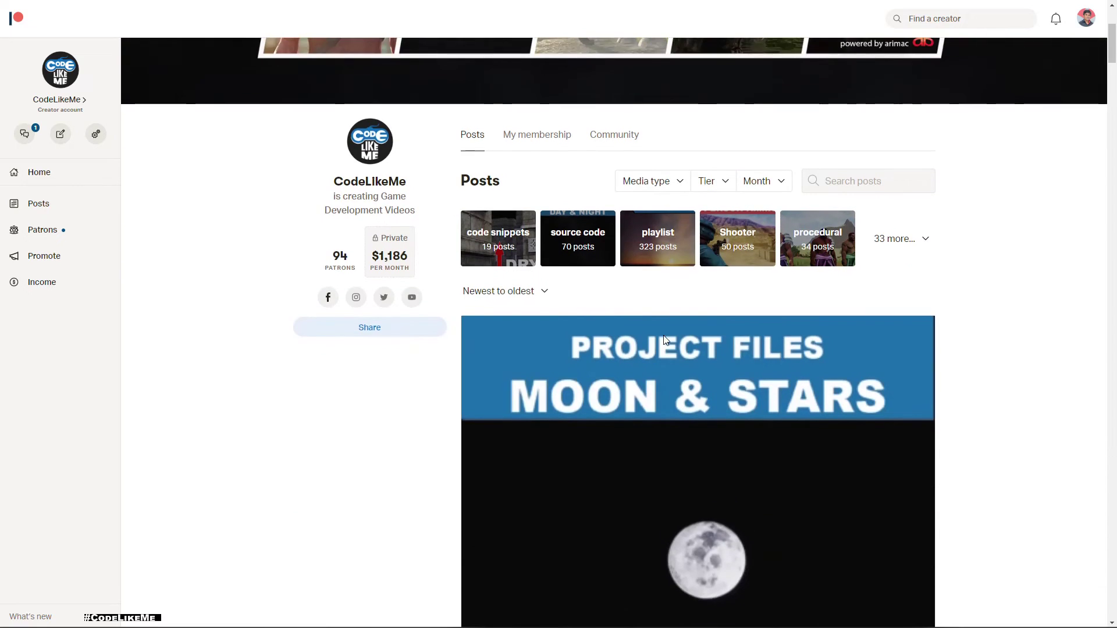
pyautogui.scroll(-18, 669, 342)
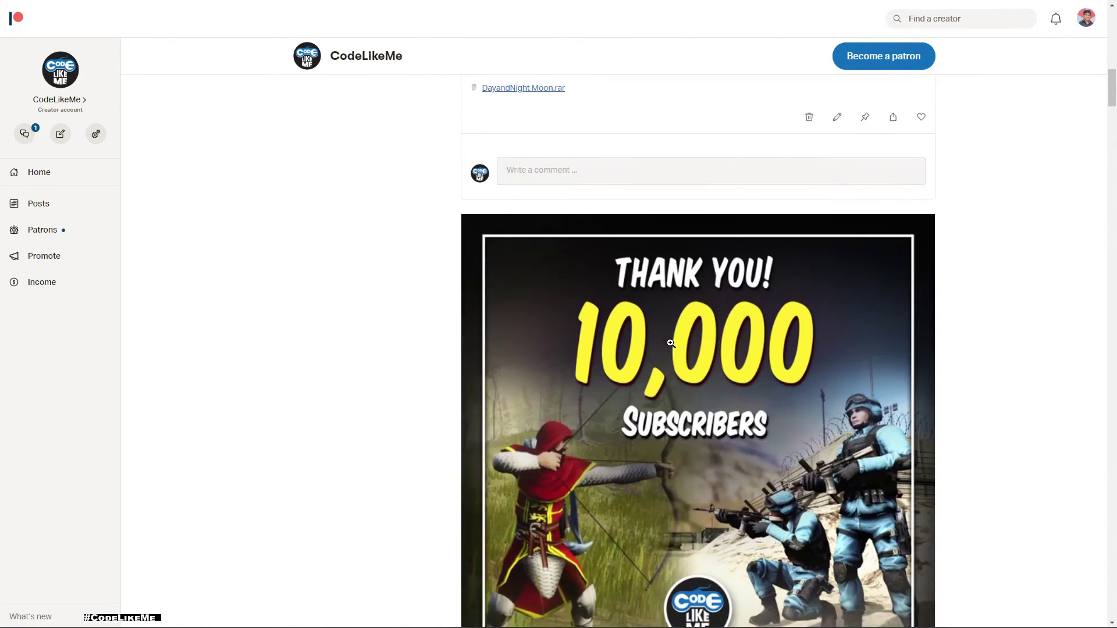
pyautogui.scroll(-5, 671, 348)
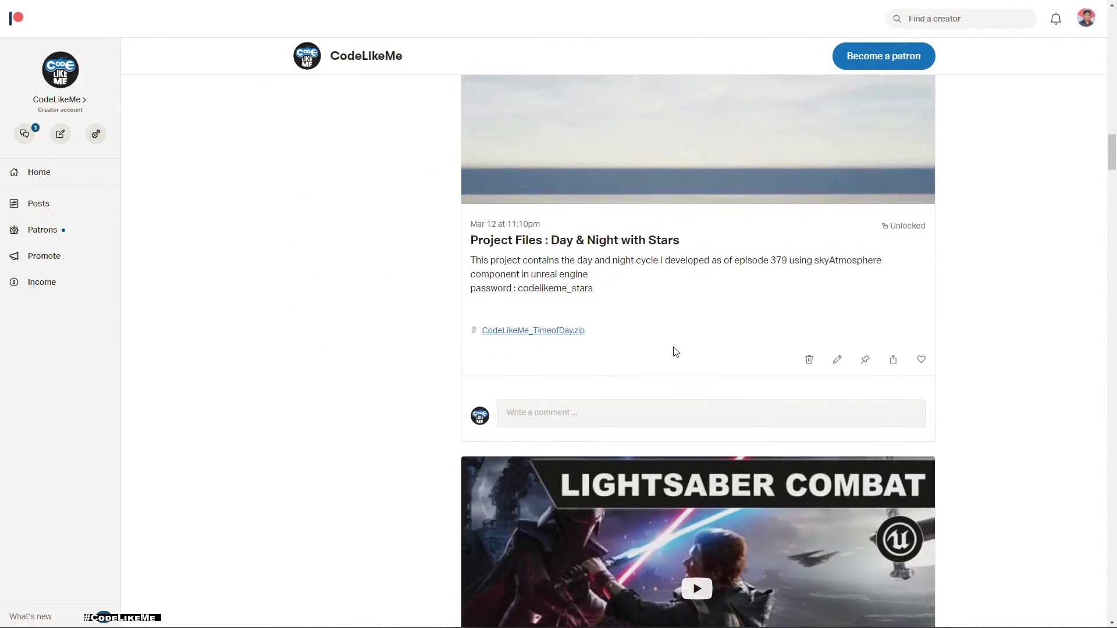
pyautogui.scroll(20, 673, 355)
pyautogui.scroll(3, 671, 368)
pyautogui.scroll(-3, 671, 369)
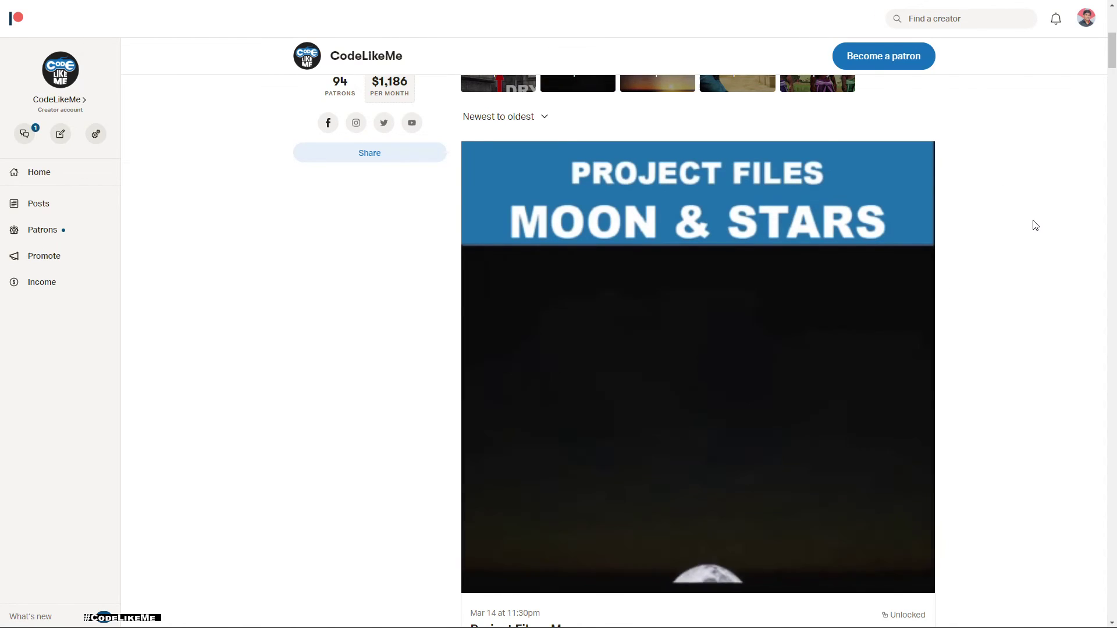
pyautogui.scroll(3, 950, 277)
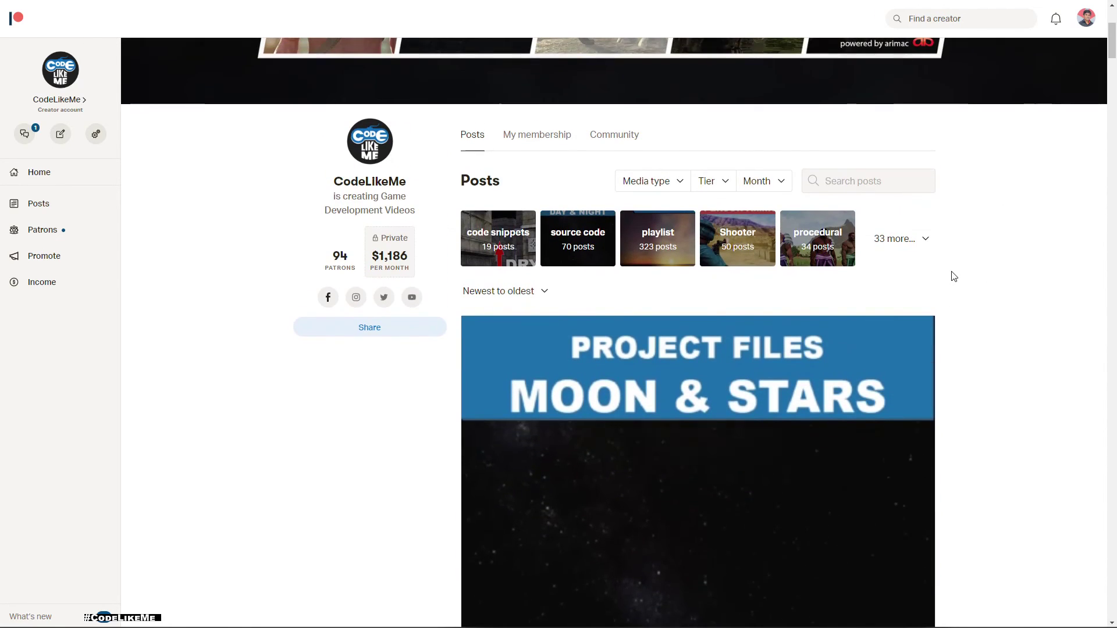
pyautogui.scroll(-1, 1113, 245)
pyautogui.scroll(-3, 1114, 245)
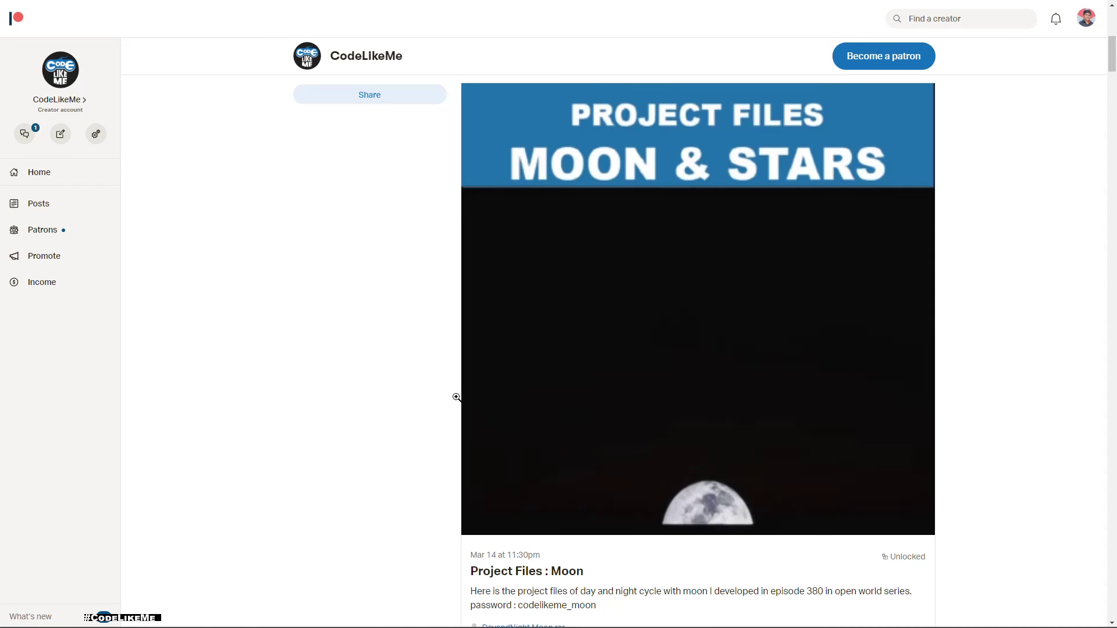
pyautogui.scroll(-2, 415, 390)
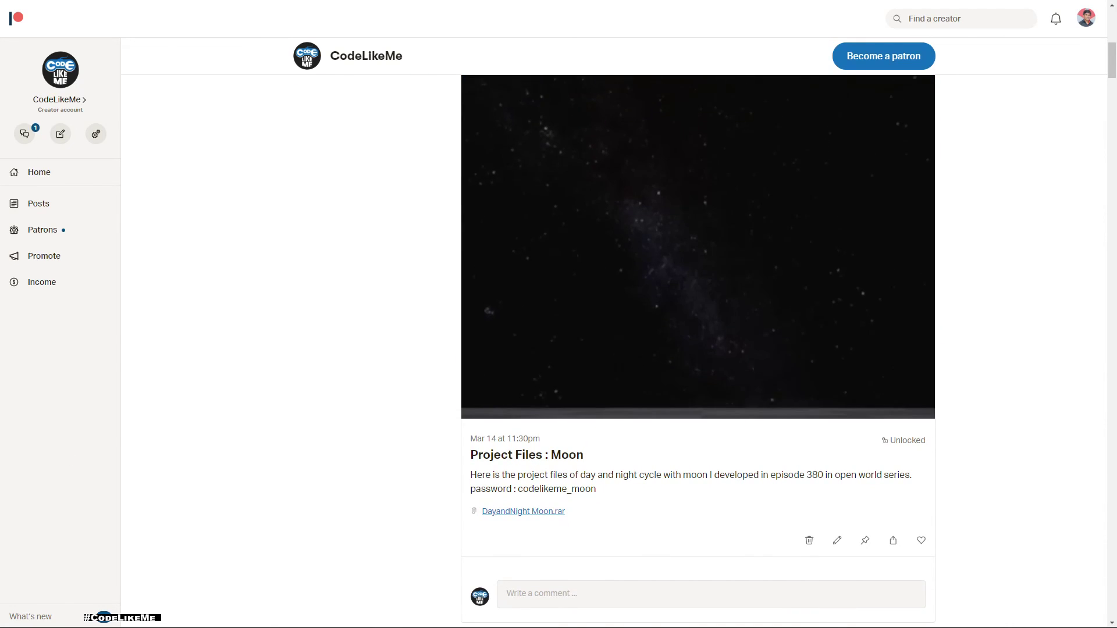